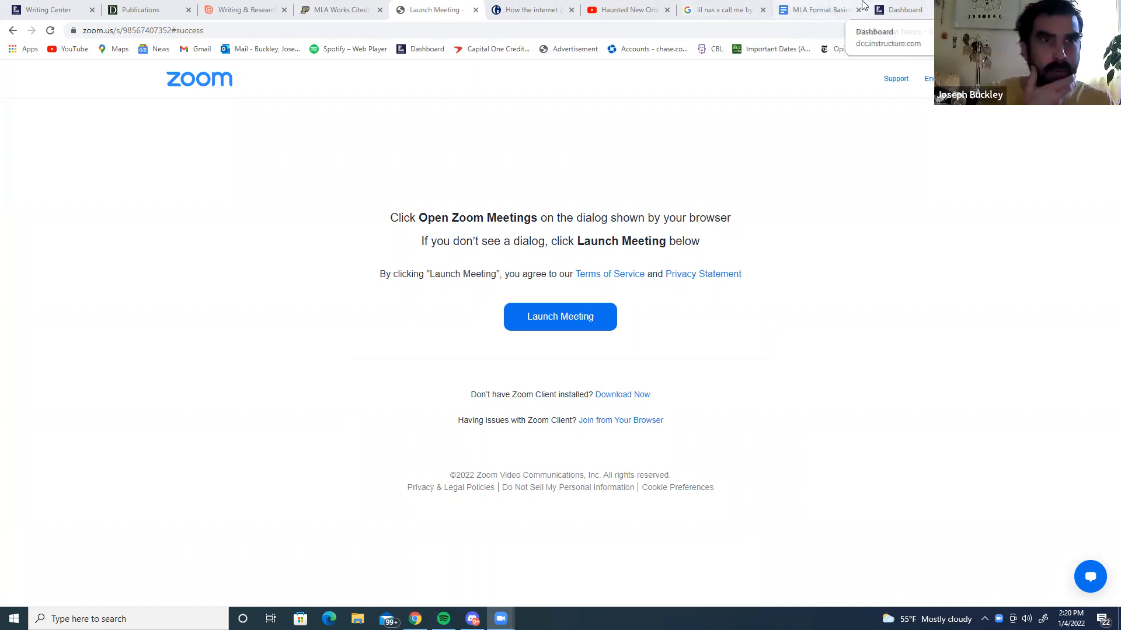
- Look over the MLA Format Basics document, the Guardian article on internet writing, and the open video and song source pages
click(843, 6)
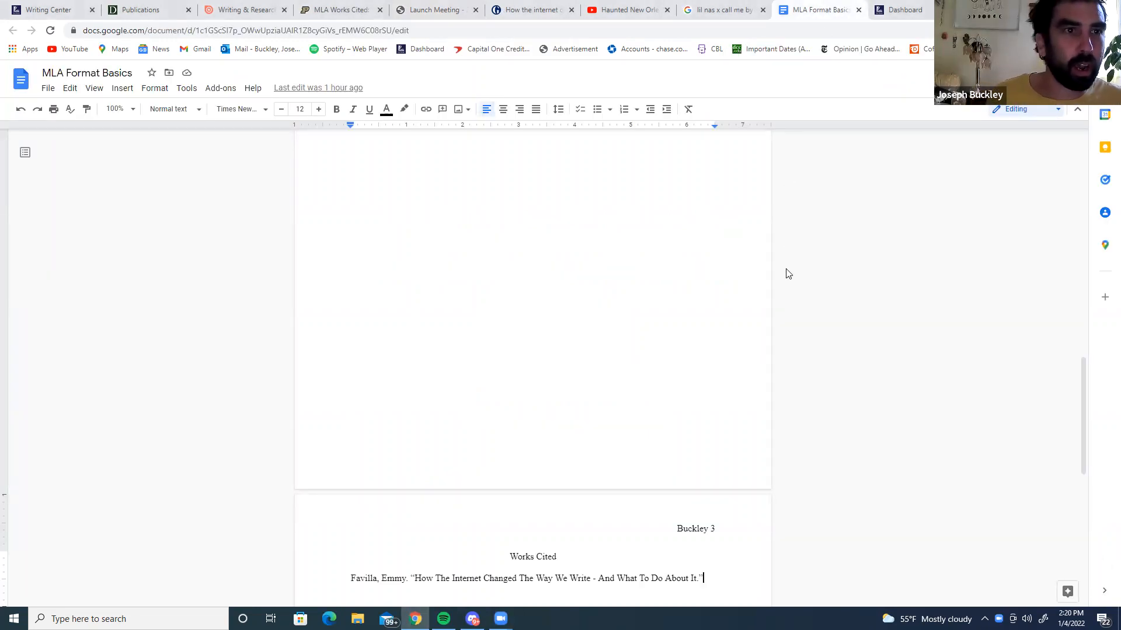
click(528, 12)
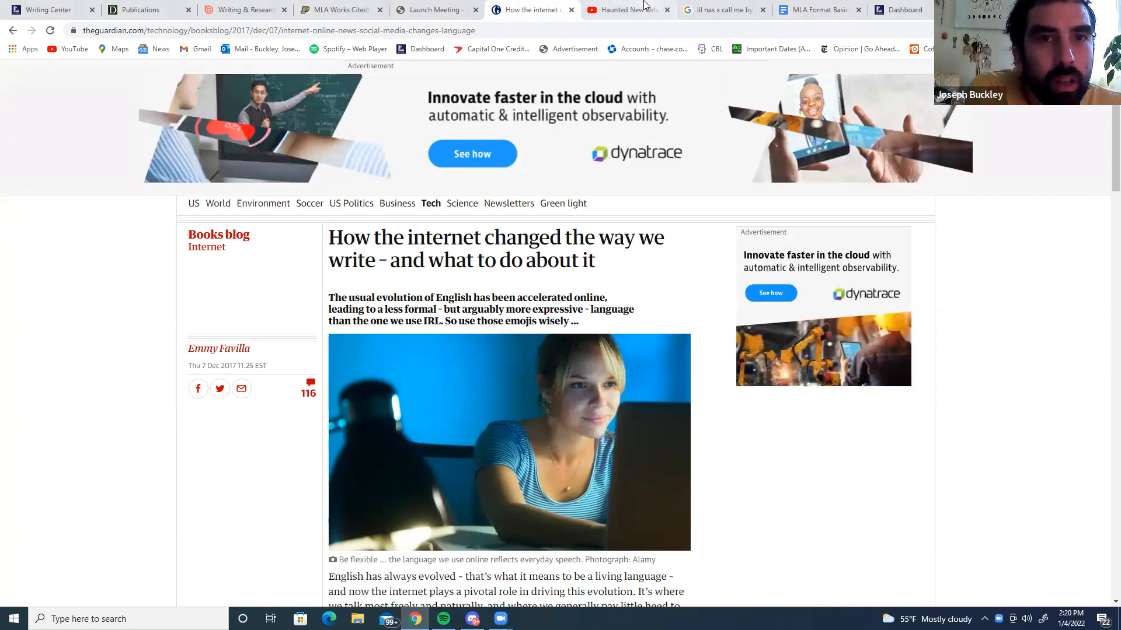
key(ctrl+Tab)
key(ctrl+Tab)
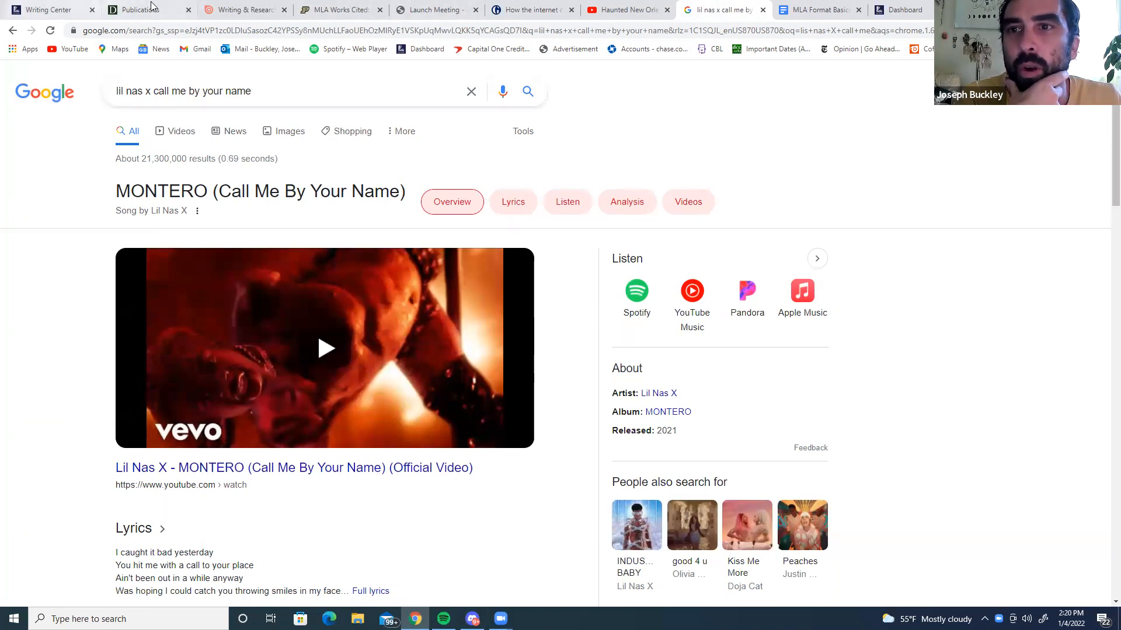
- Search Google for "owl purdue mla works cited" and open the Purdue OWL page on MLA Works Cited basic format
click(332, 14)
click(328, 32)
text(ow)
key(BackSpace)
key(BackSpace)
key(BackSpace)
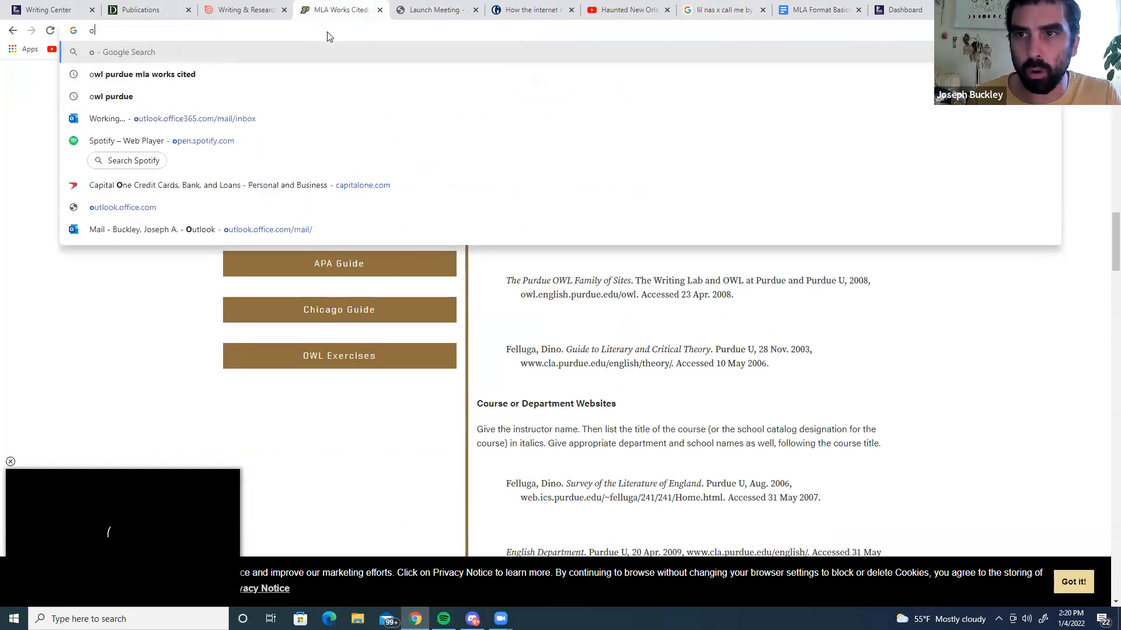
text(google.com)
key(Return)
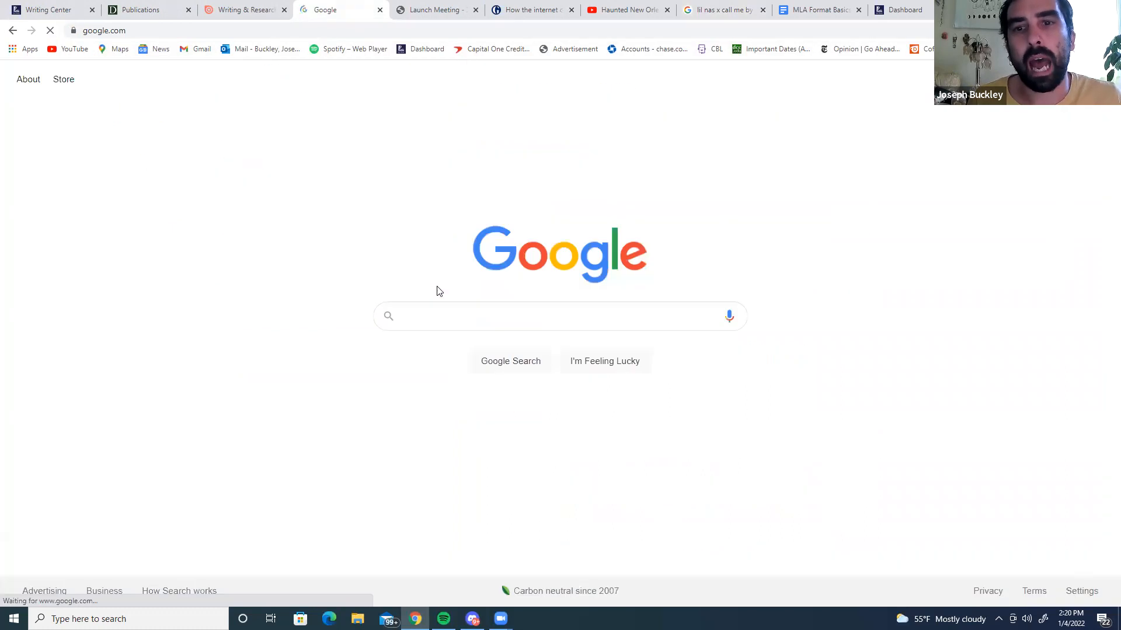
text(owl purdue)
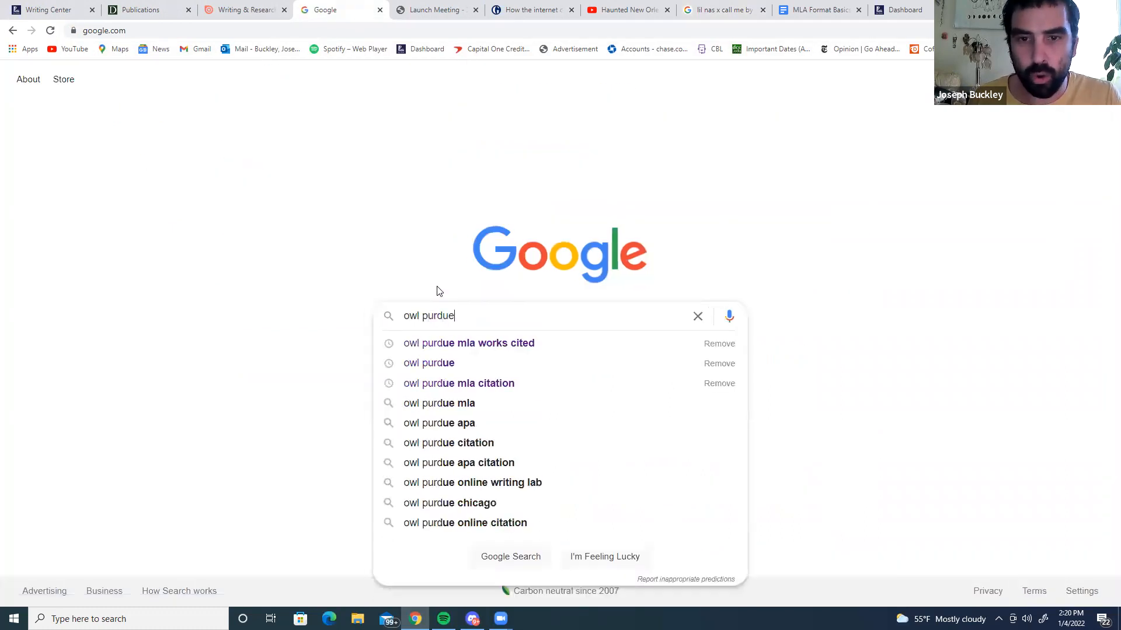
click(461, 343)
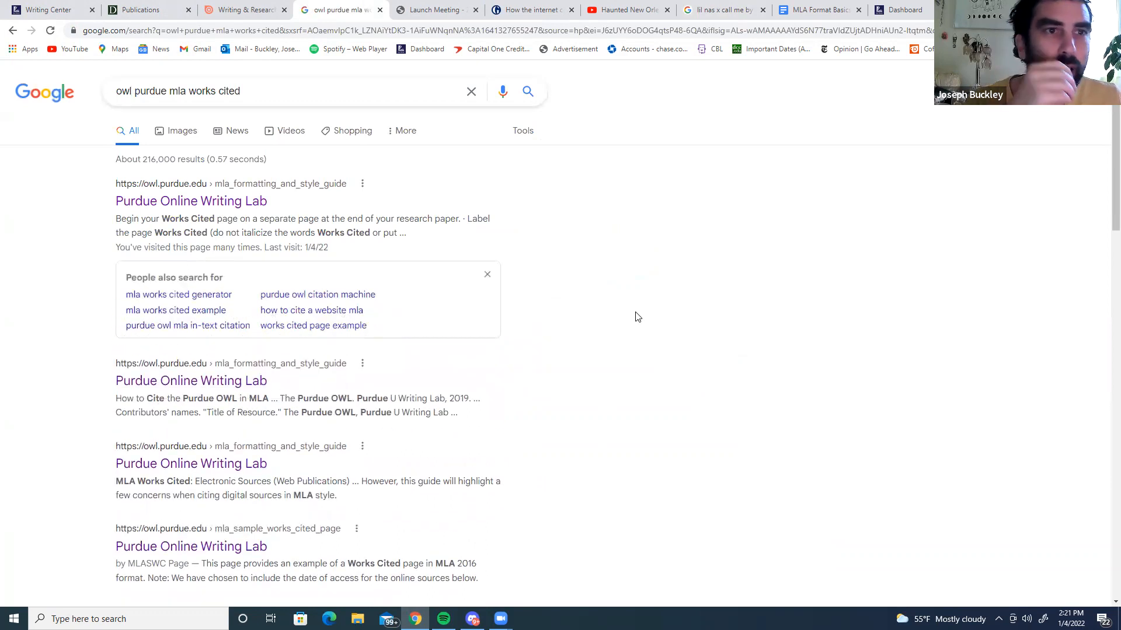
click(215, 203)
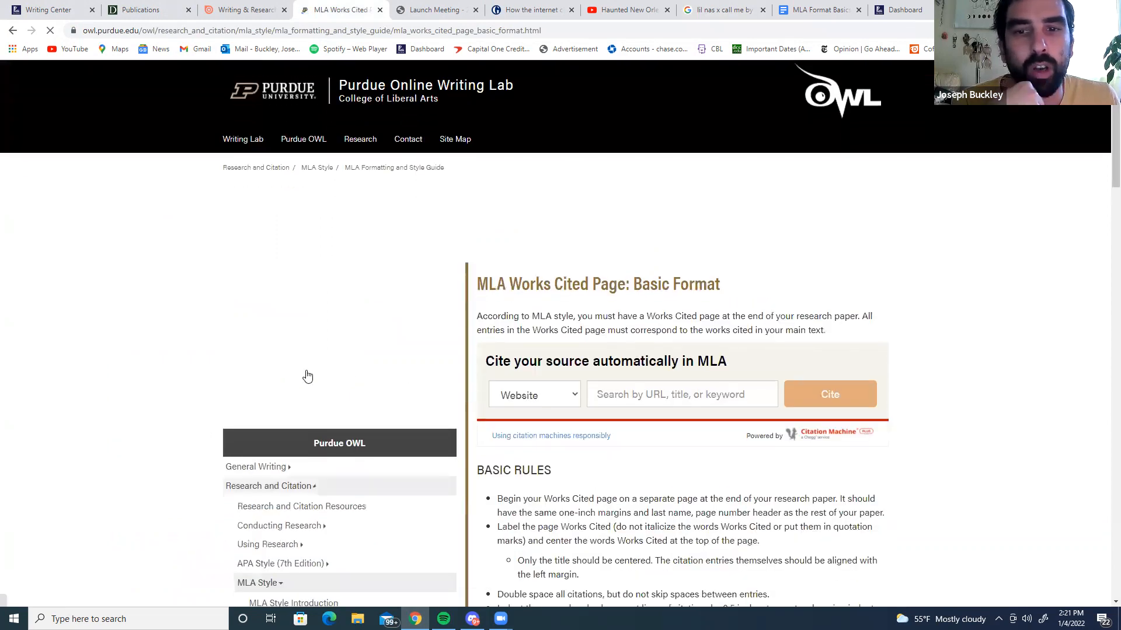
- Review the Basic Rules section and the MLA style guide's topic list, dismissing the floating video
scroll(327, 360, down, 3)
scroll(339, 381, down, 3)
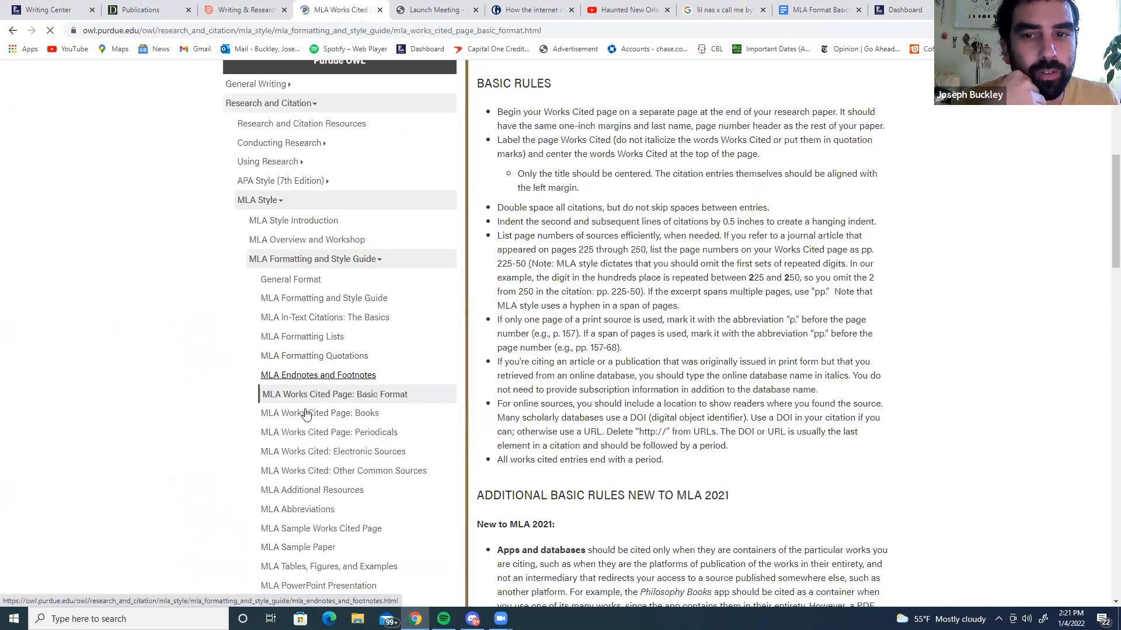
click(11, 463)
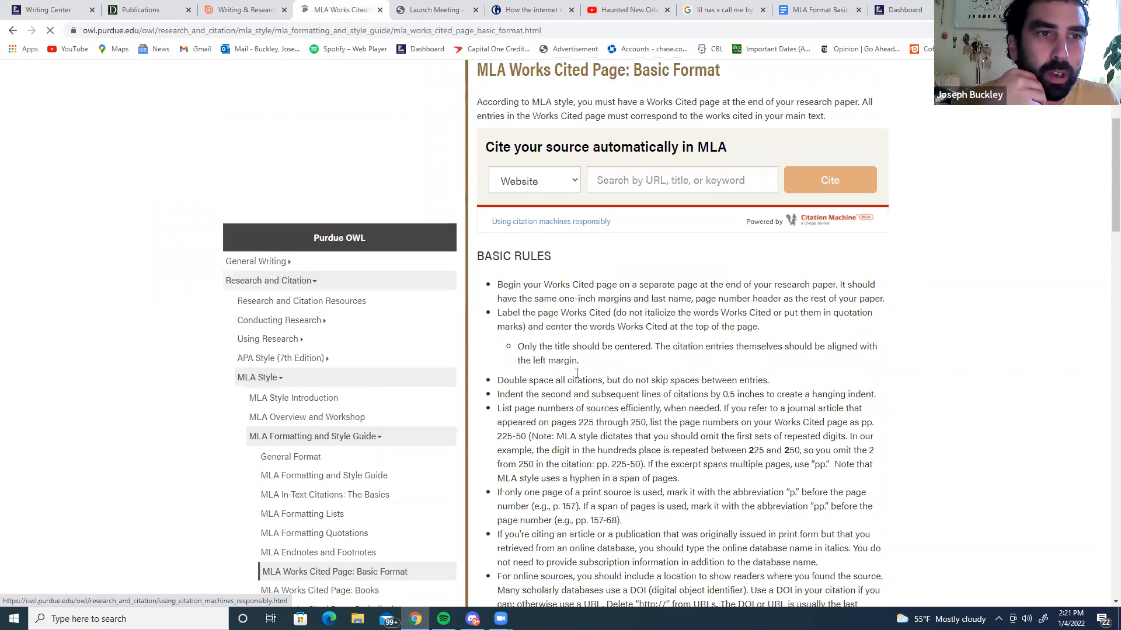
scroll(577, 372, down, 1)
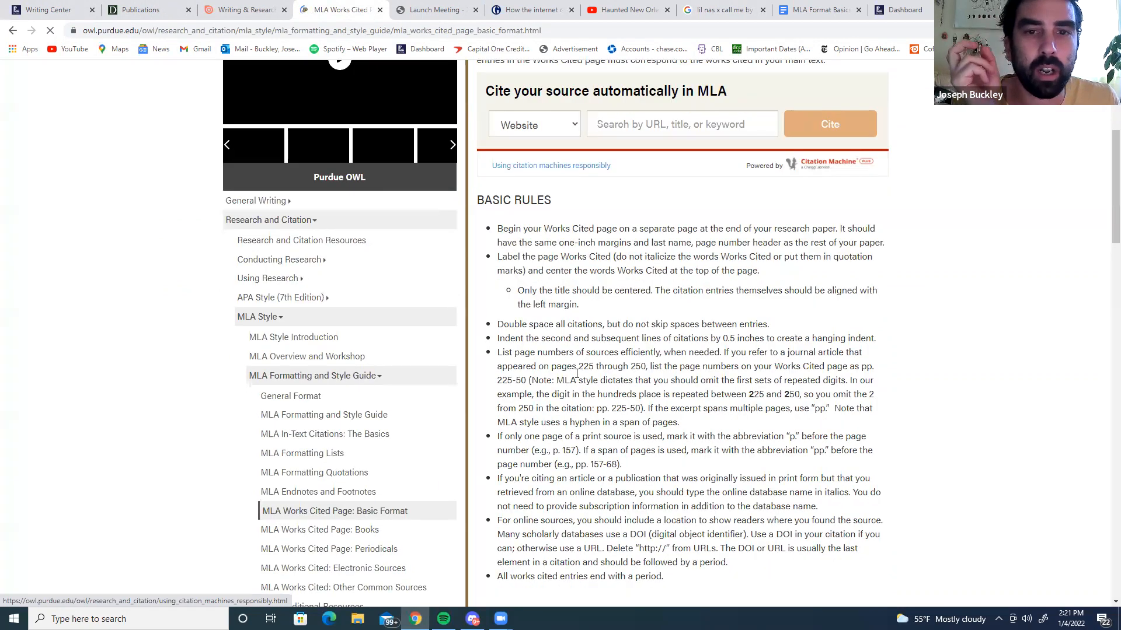
scroll(304, 452, down, 2)
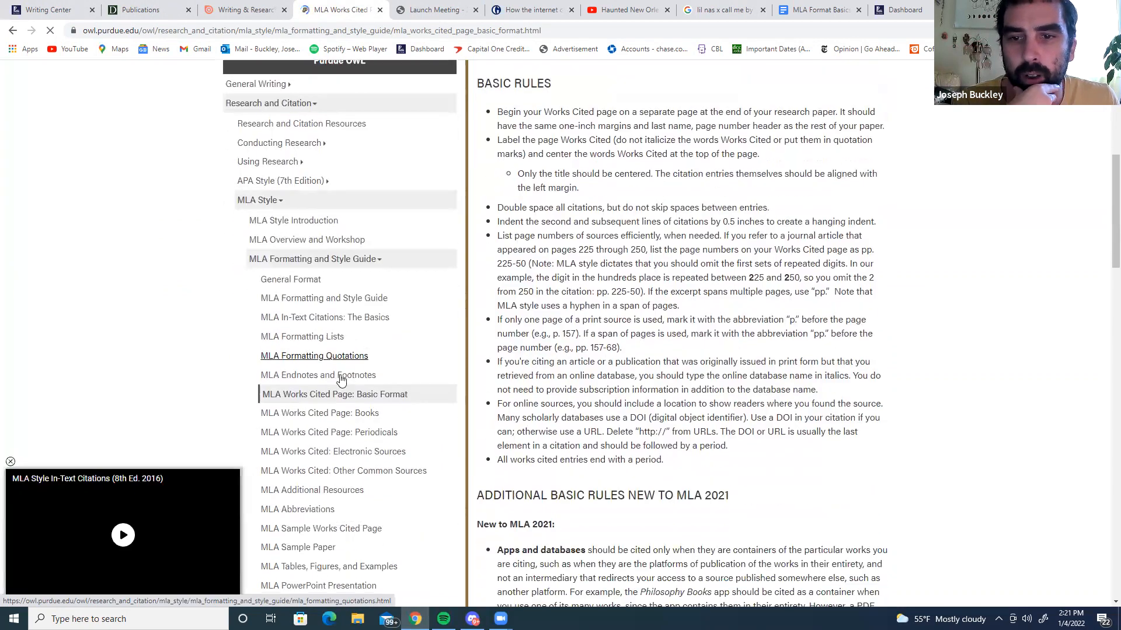
click(10, 462)
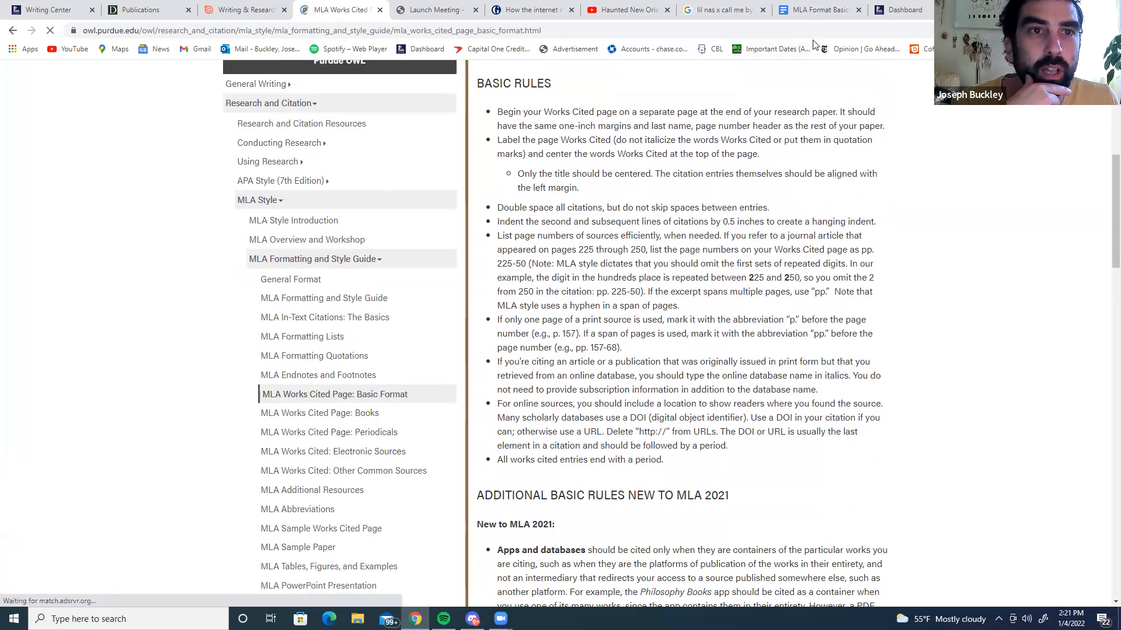
click(814, 9)
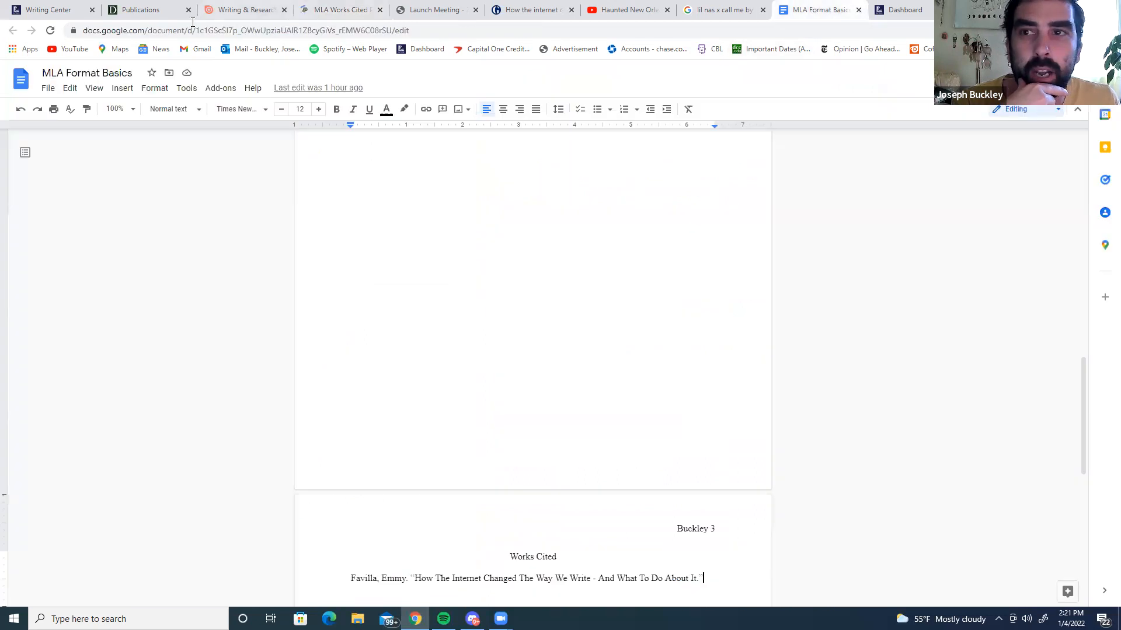
click(47, 92)
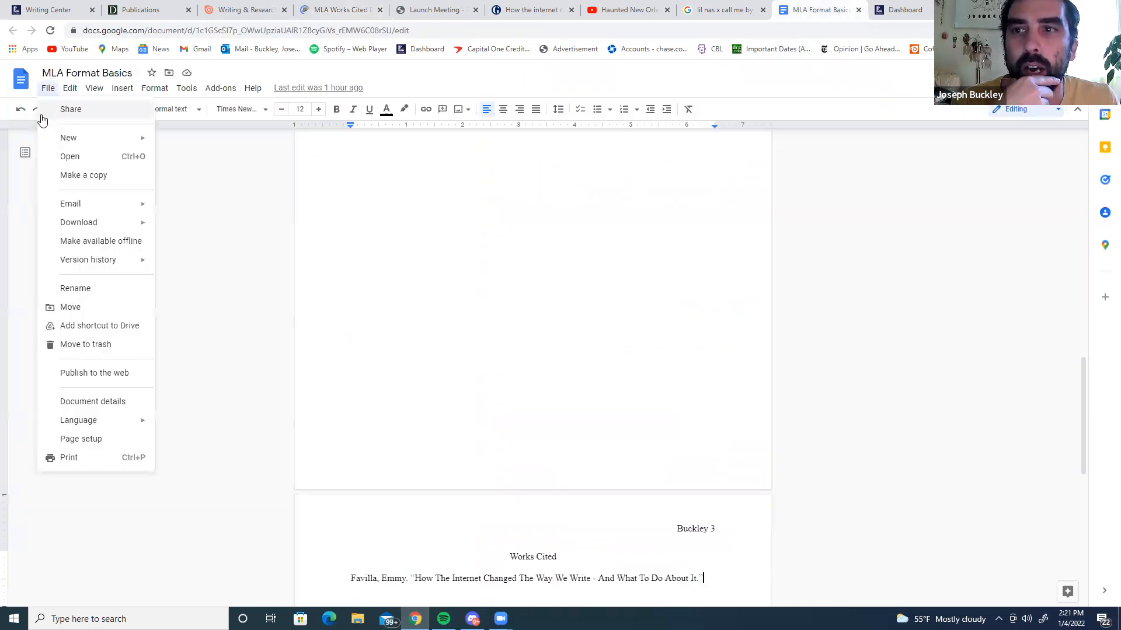
click(76, 157)
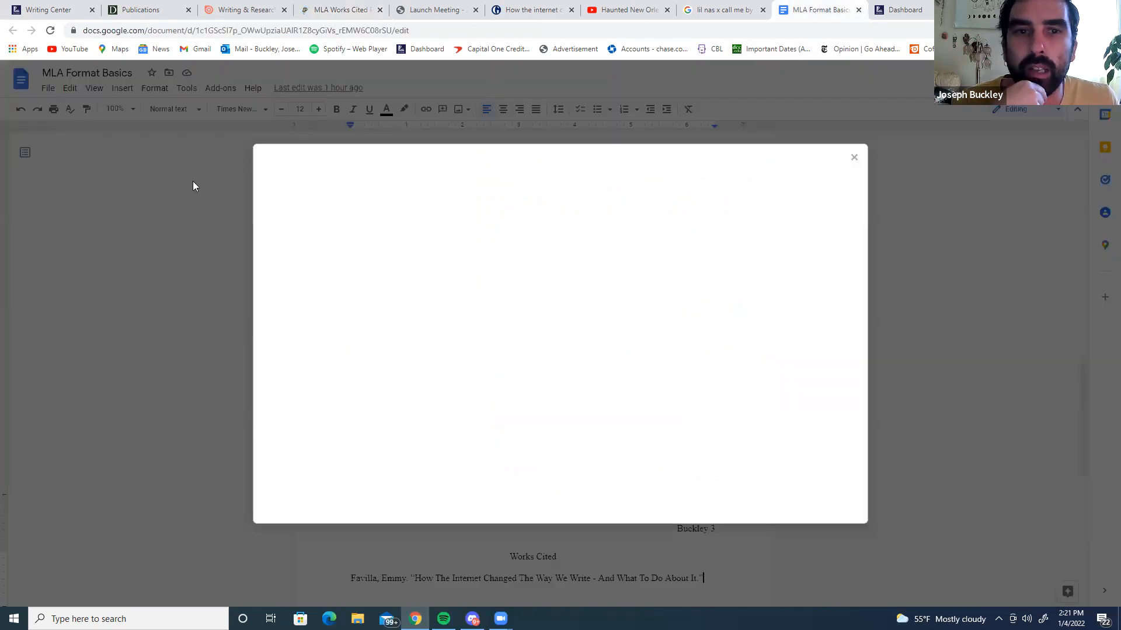
click(853, 158)
- Open Google Drive in a new tab, search it for "essay" and open the ALIT ESSAY 1 example document
click(940, 10)
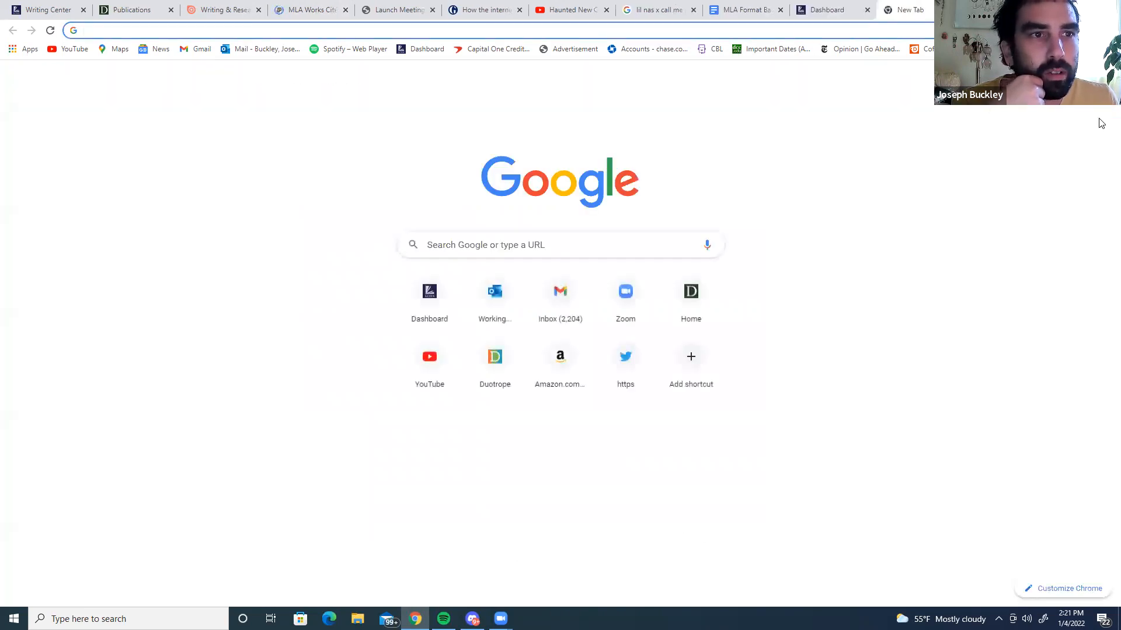
click(1079, 197)
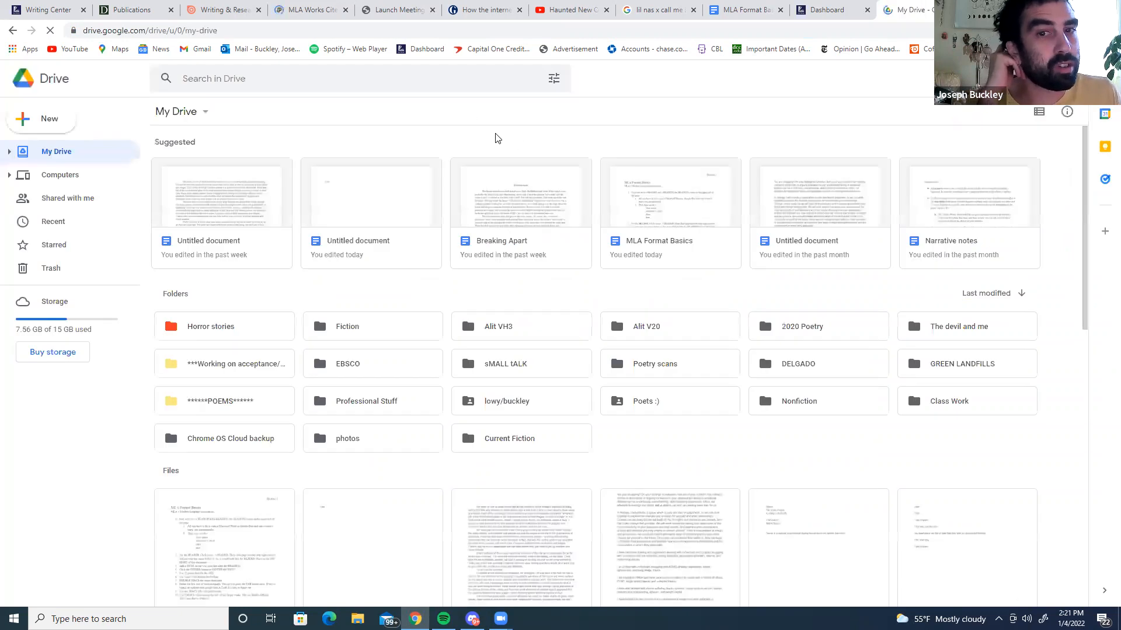
click(447, 82)
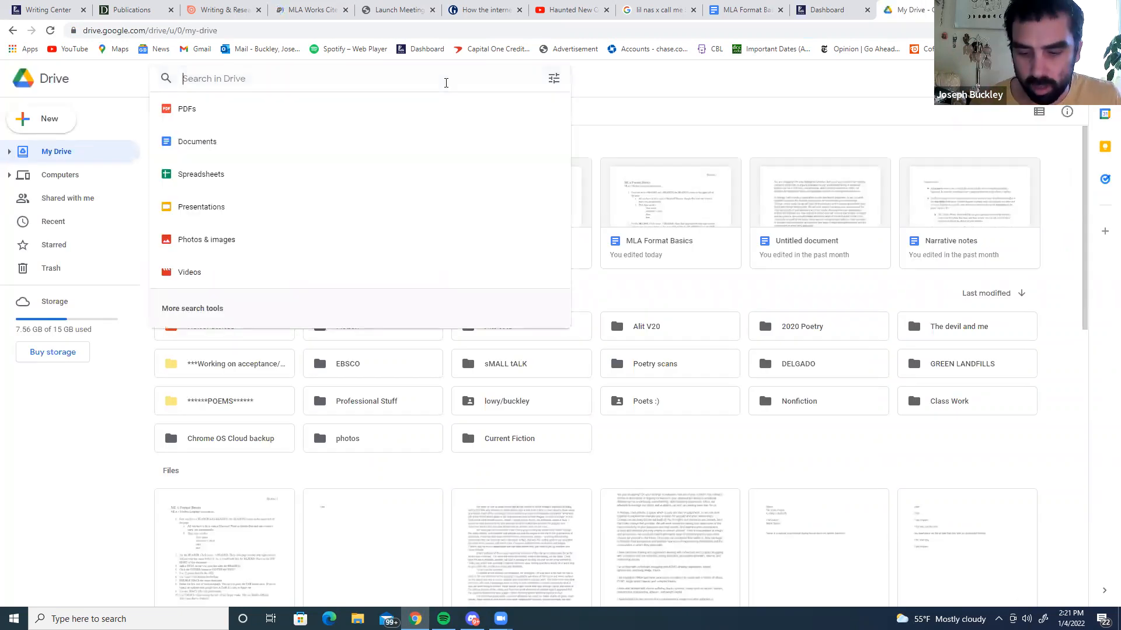
text(essay)
key(Return)
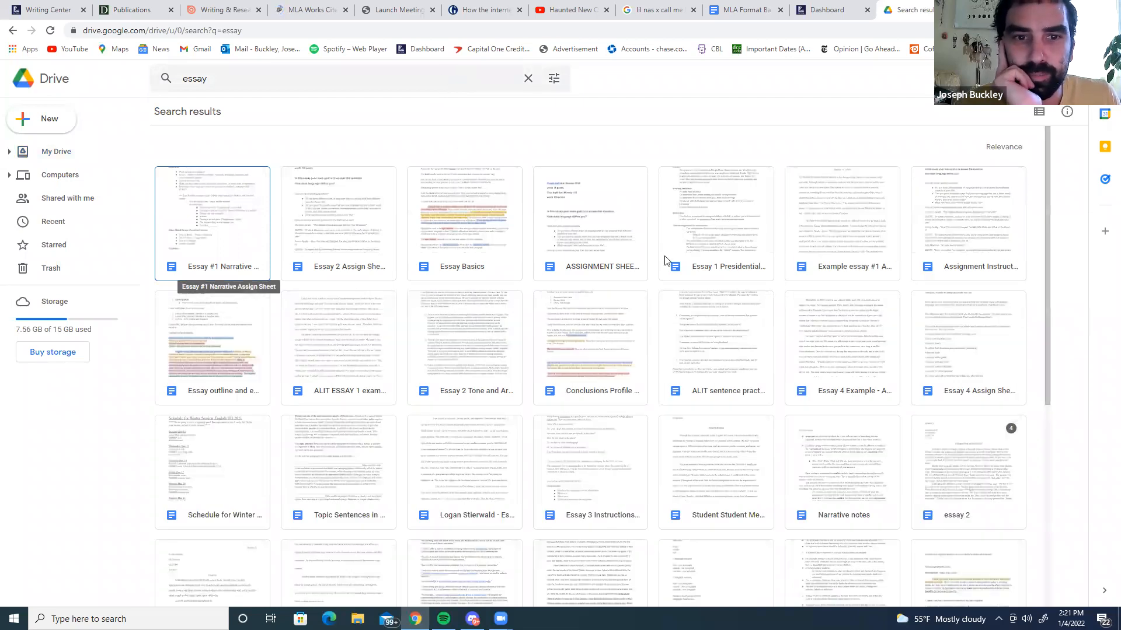
double_click(335, 350)
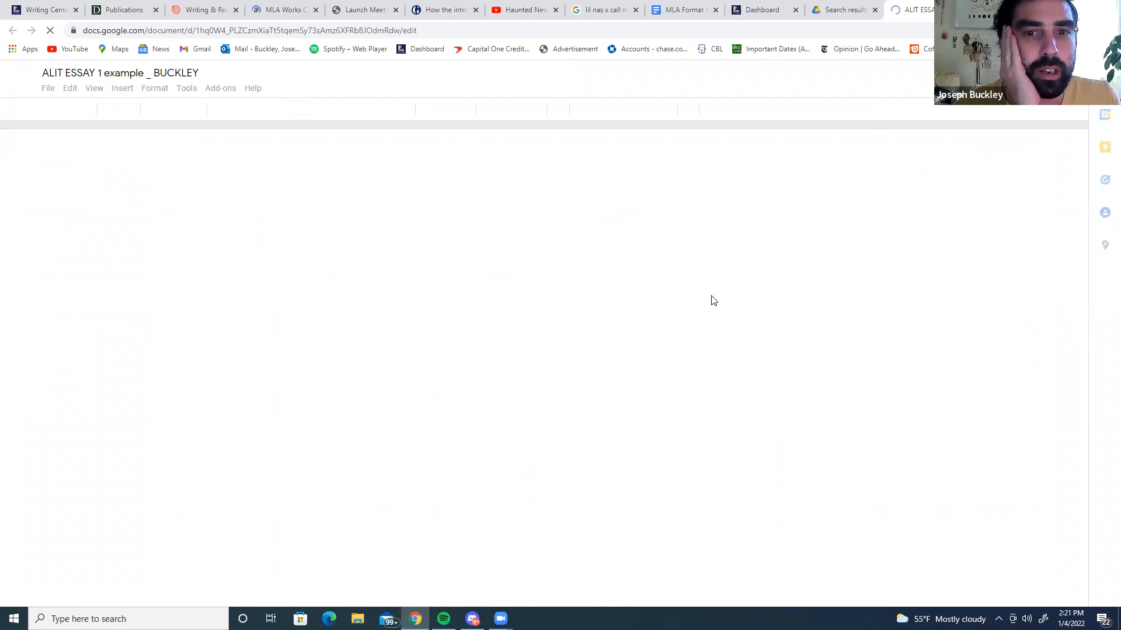
- Look through the essay from end to beginning, checking its title and the heading block on the first page
scroll(712, 297, down, 14)
click(711, 297)
scroll(655, 327, up, 14)
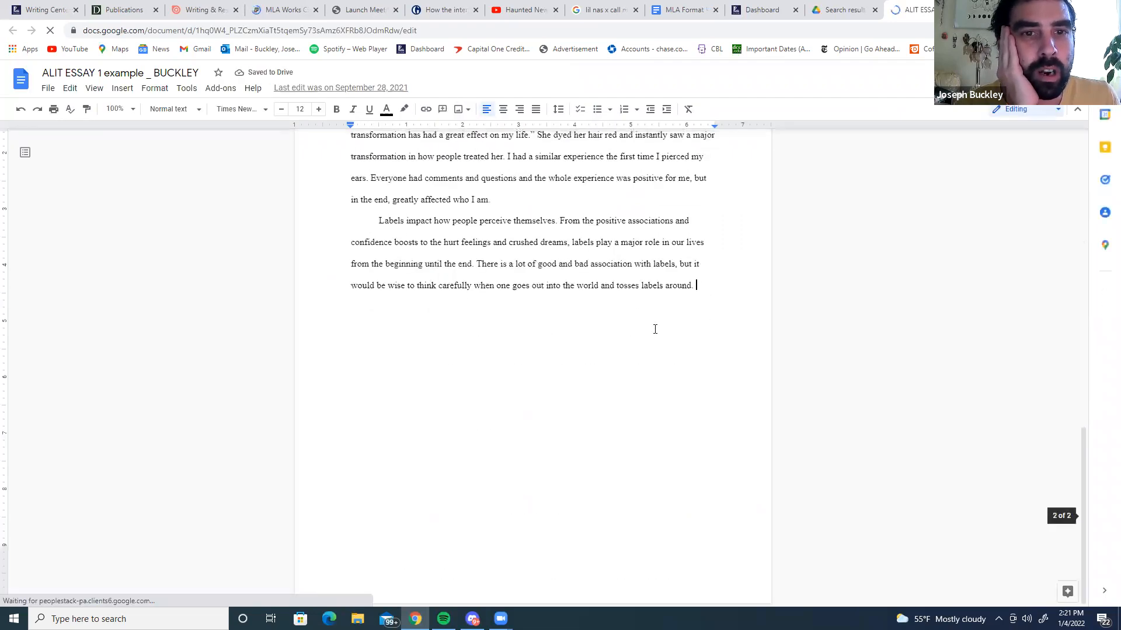
triple_click(600, 261)
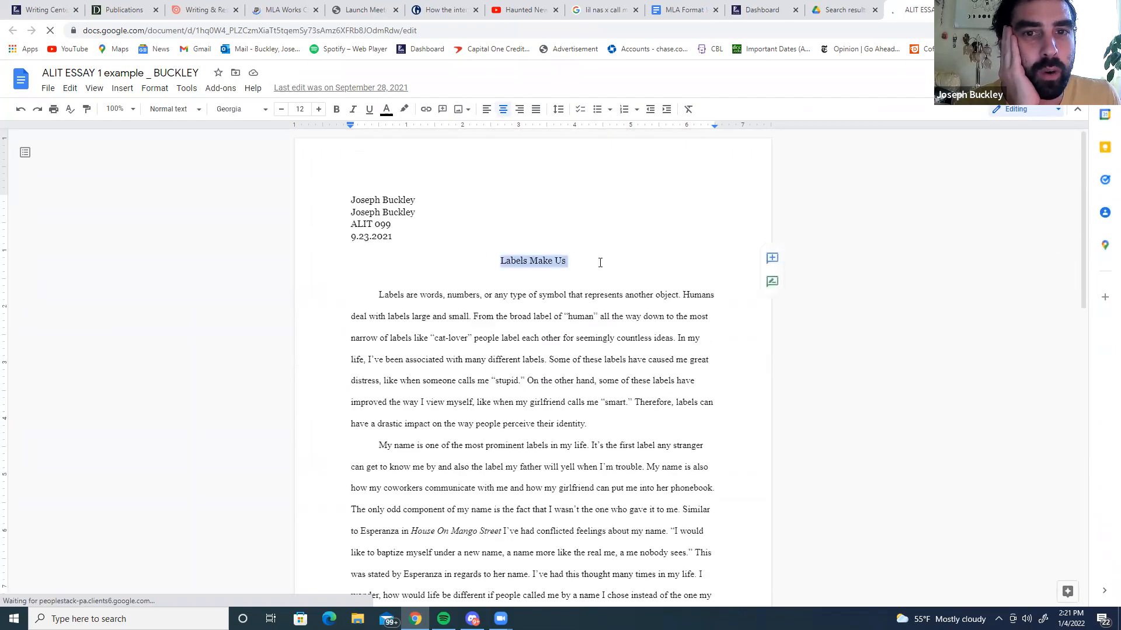
click(600, 261)
drag(442, 237, 333, 190)
click(333, 192)
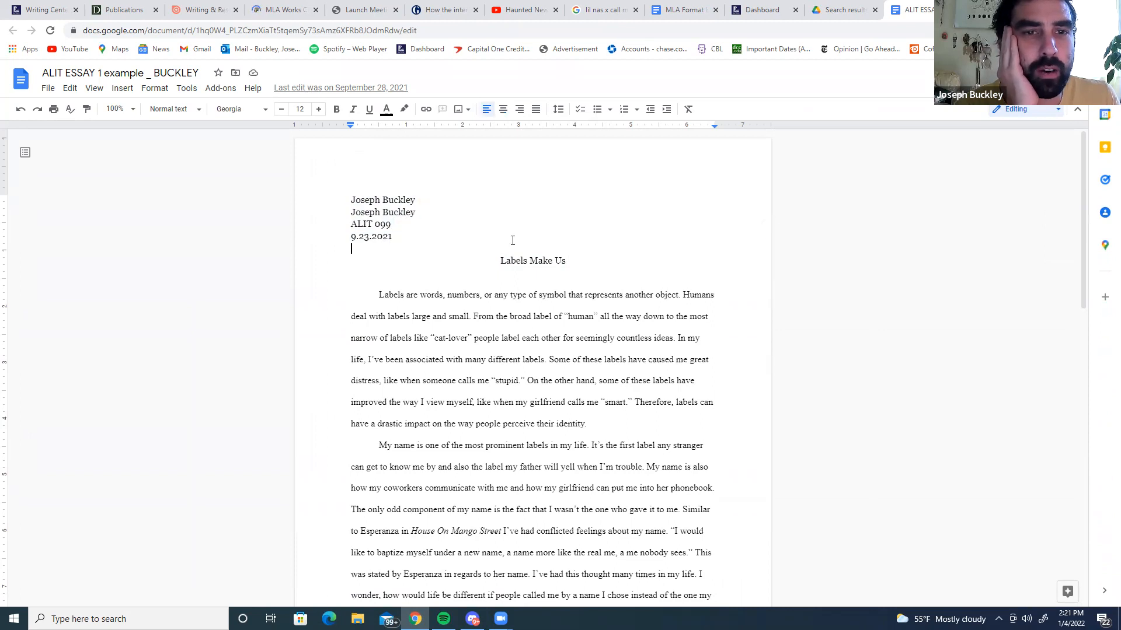
- Add a right-aligned page header containing the author's last name followed by an automatic page number
double_click(695, 148)
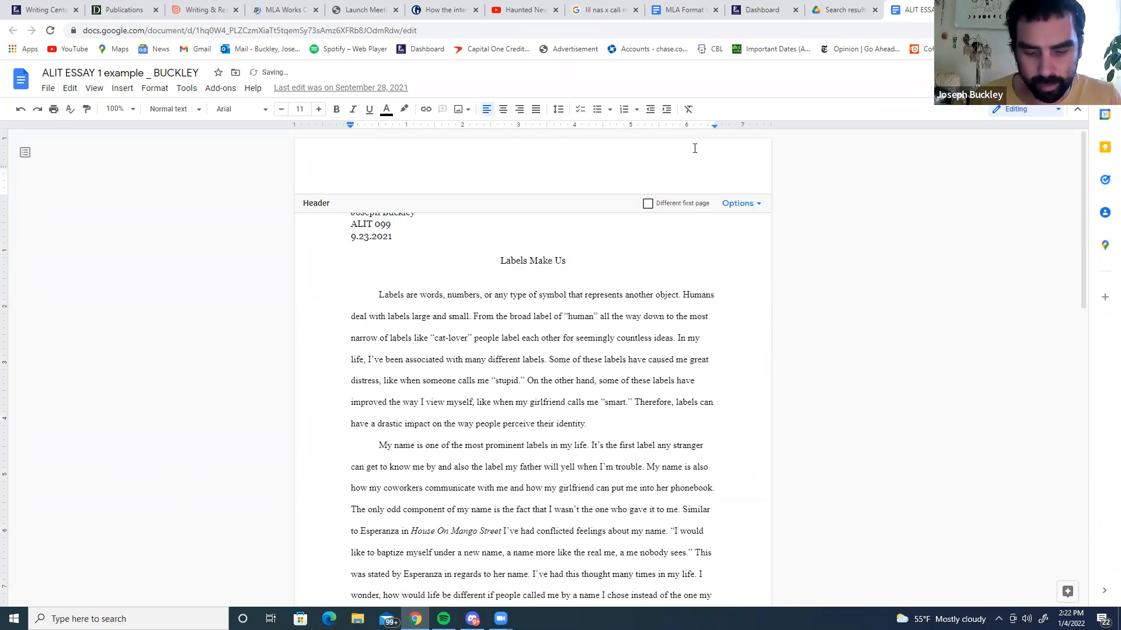
text(Buc)
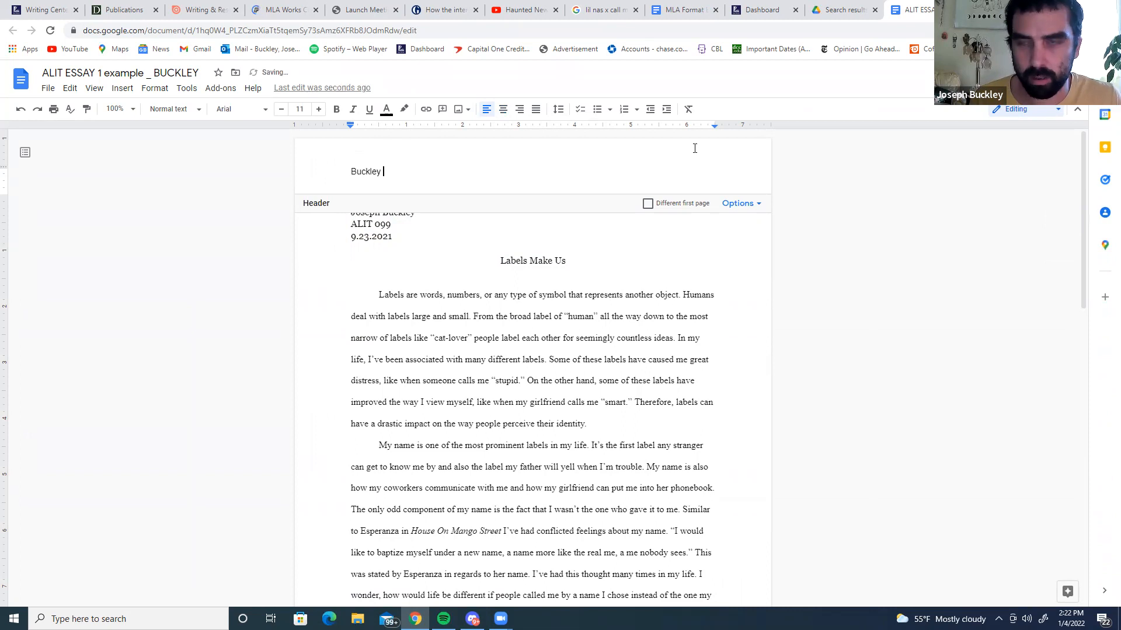
text(kley)
click(122, 88)
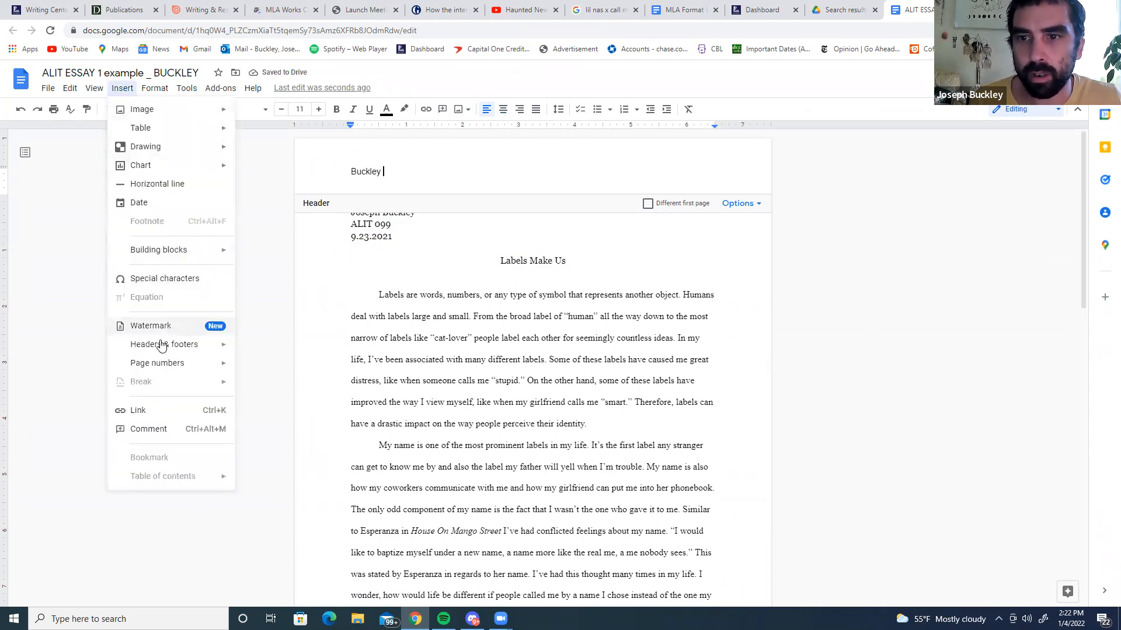
mouse_move(170, 368)
click(257, 378)
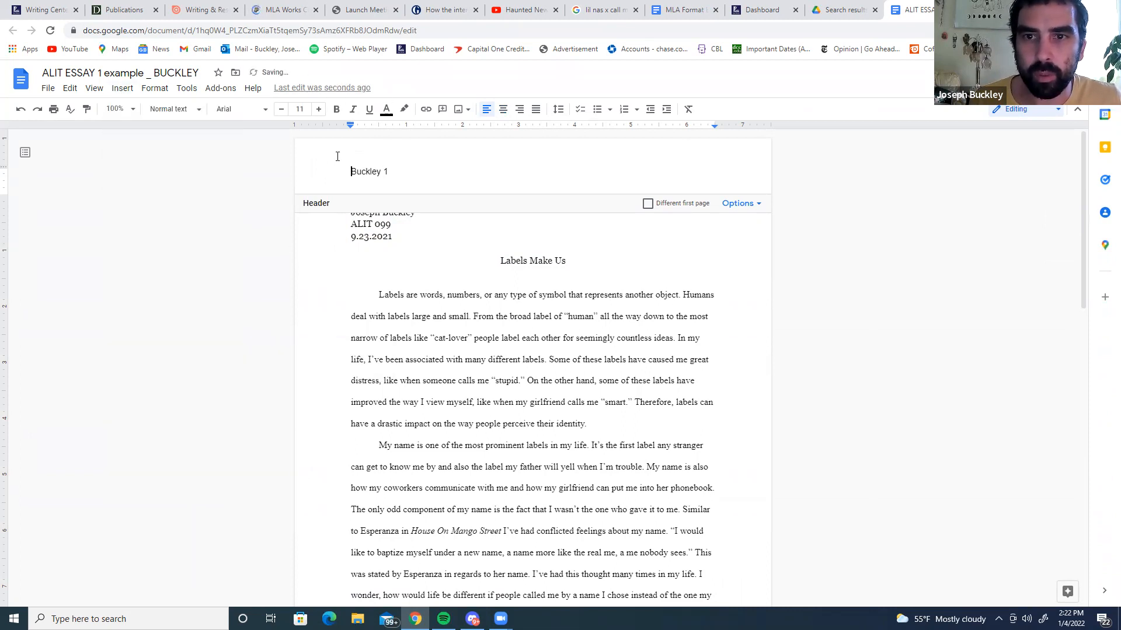
click(519, 109)
click(583, 294)
- Try to start a new page after the essay's last paragraph by adding blank lines
scroll(568, 388, down, 6)
scroll(568, 387, down, 7)
click(697, 284)
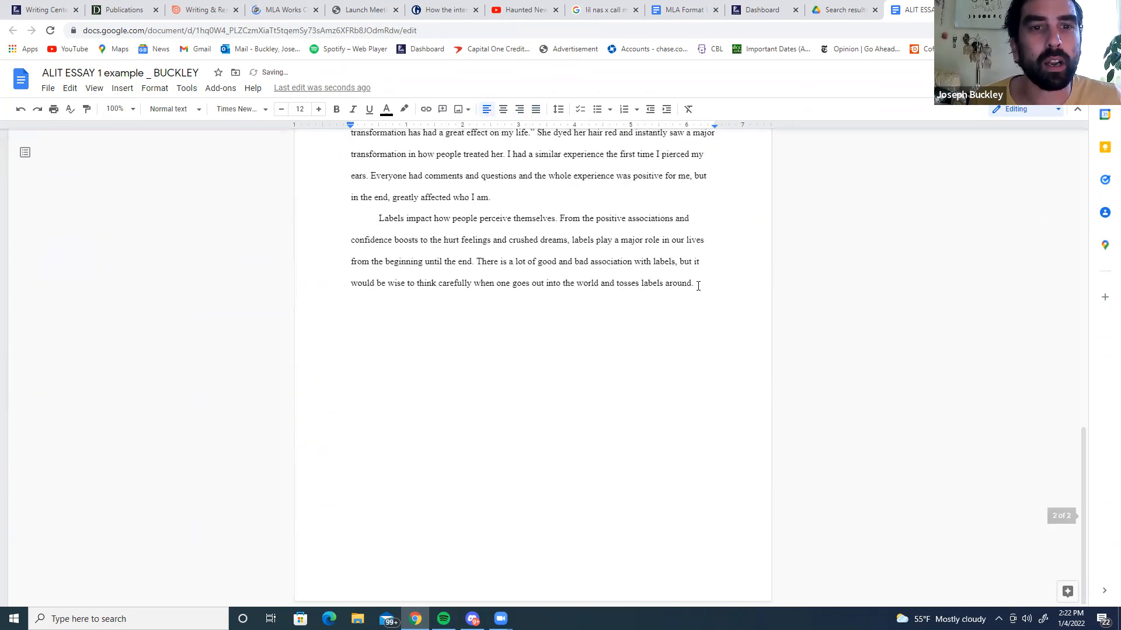
scroll(678, 379, up, 1)
scroll(679, 381, up, 3)
drag(1083, 368, 1092, 446)
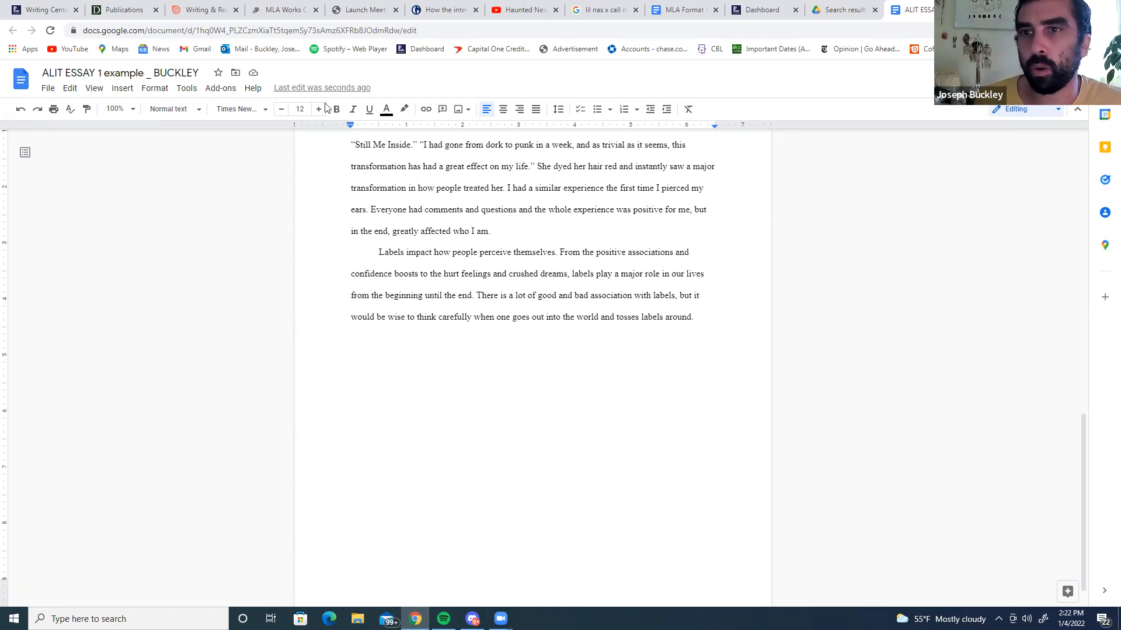
key(Return)
key(Return)
key(Return)
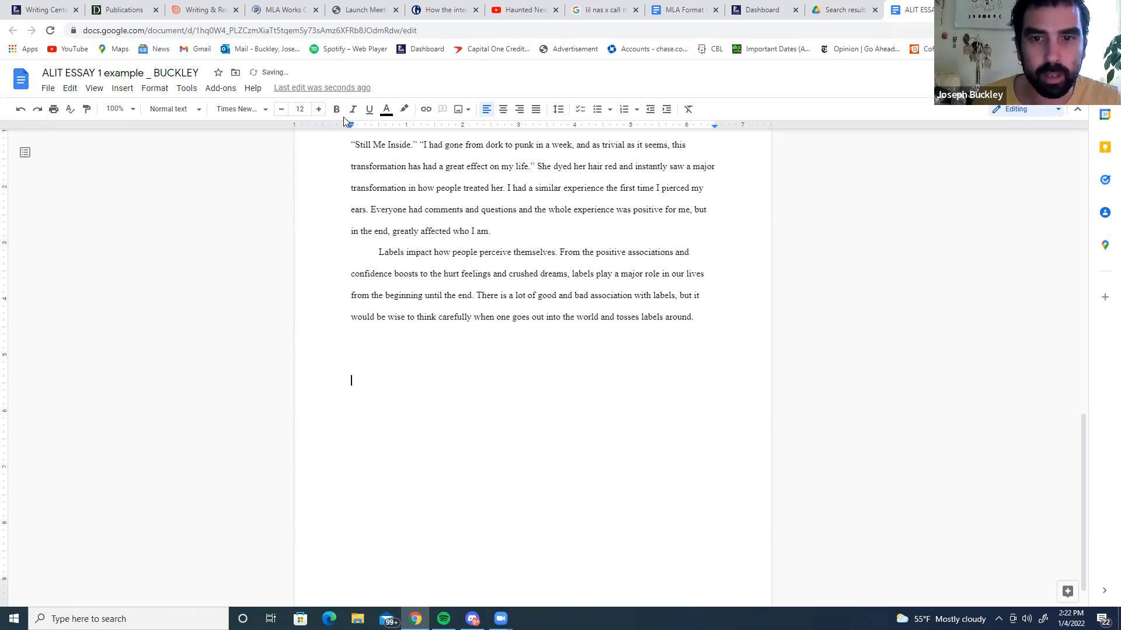
key(Return)
key(Return)
key(Return)
key(Return)
key(Return)
key(Return)
key(Return)
key(Return)
key(Return)
key(Return)
key(Return)
key(Return)
key(Return)
key(Return)
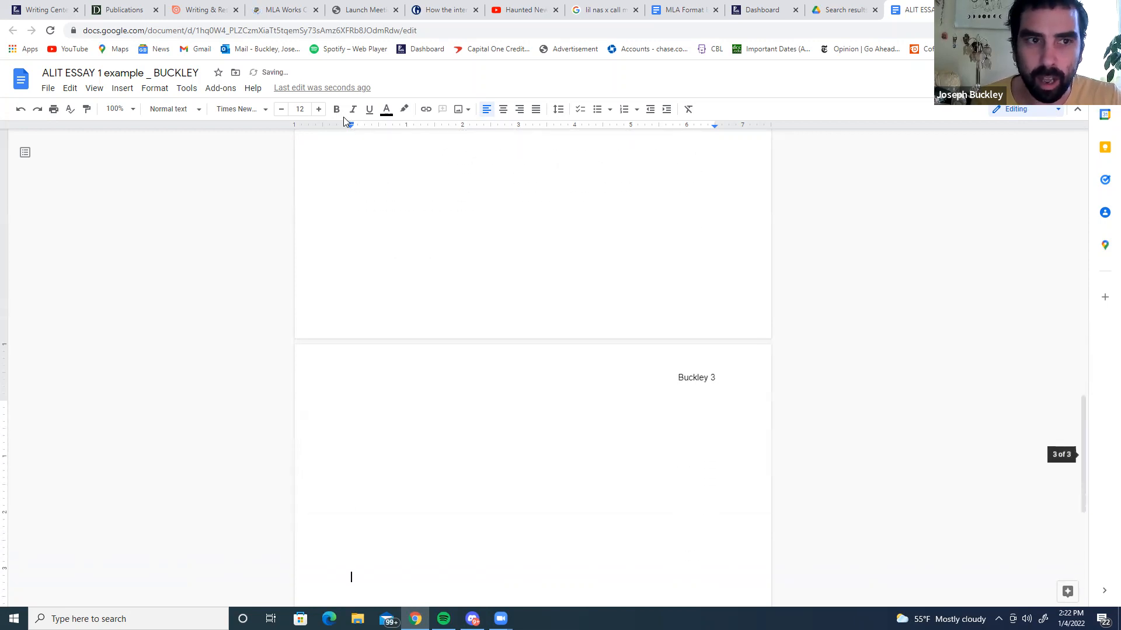
- Remove all the blank lines after the essay's last paragraph
key(BackSpace)
key(BackSpace)
key(BackSpace)
key(BackSpace)
key(BackSpace)
key(BackSpace)
key(BackSpace)
key(BackSpace)
key(BackSpace)
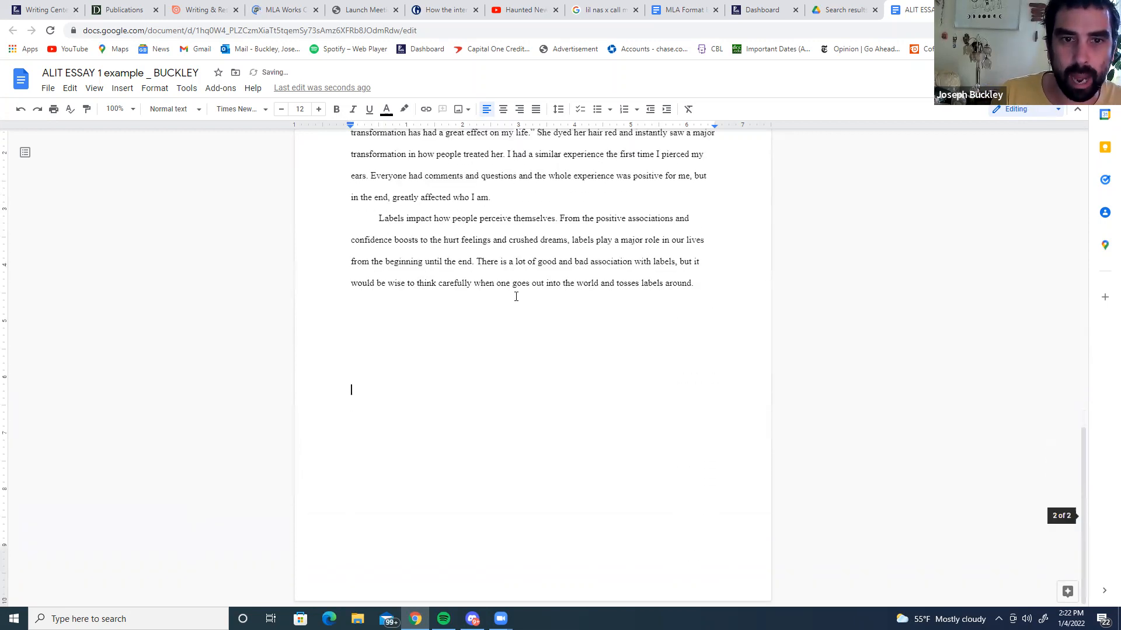
key(BackSpace)
key(BackSpace)
key(BackSpace)
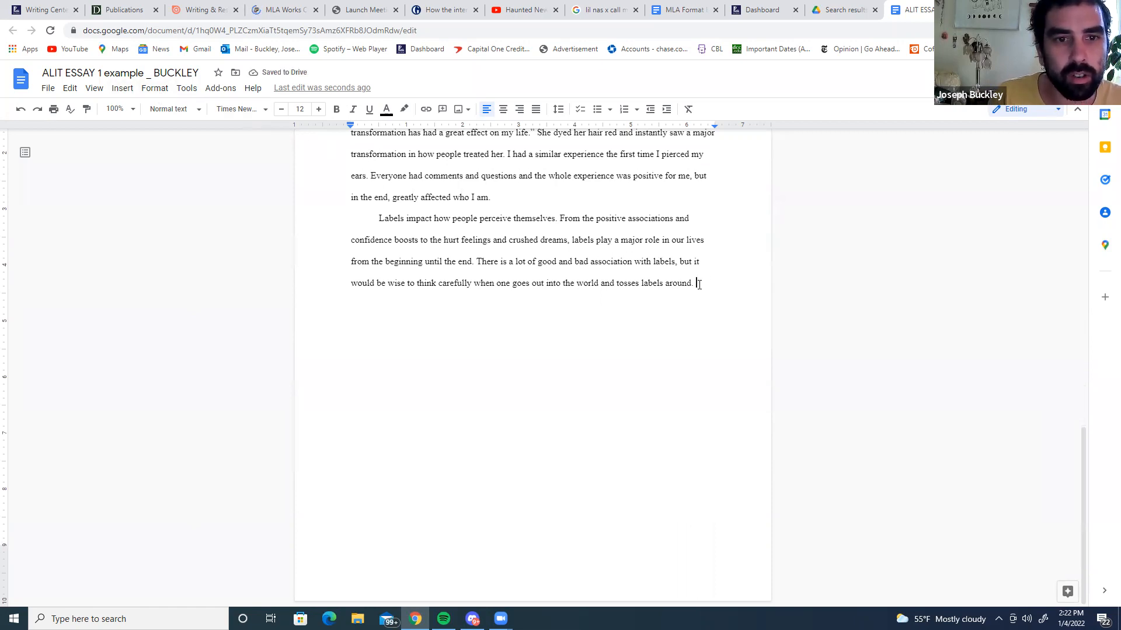
- Insert a page break after the essay's last paragraph
click(122, 87)
mouse_move(146, 382)
click(262, 387)
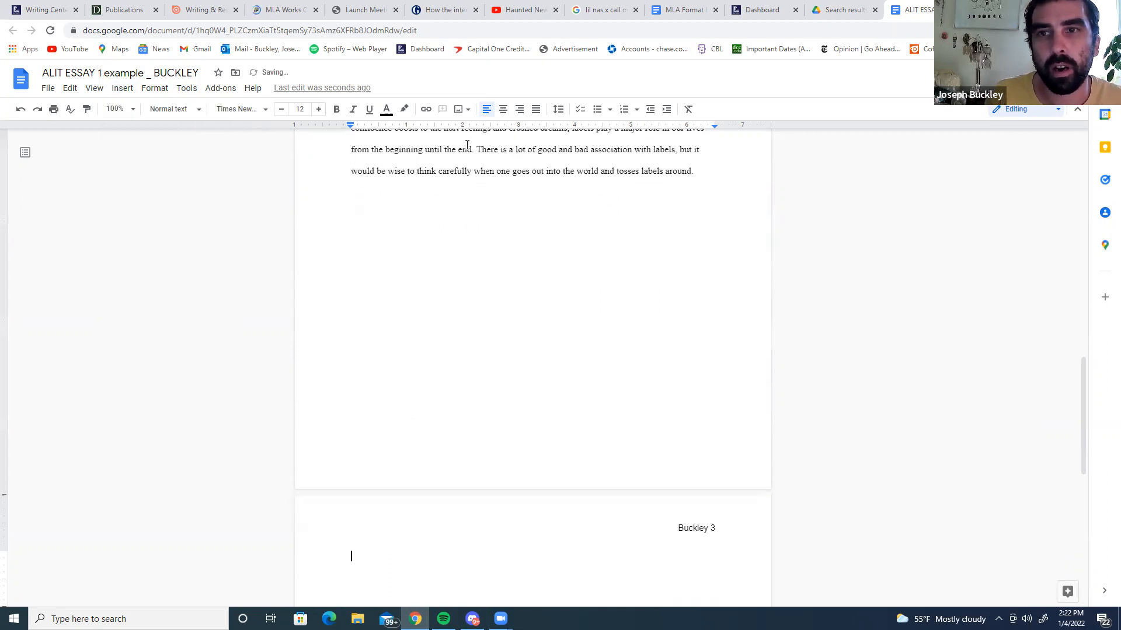
- Add the centred heading "Works Cited" on the first line of the new last page
click(494, 119)
text(Work)
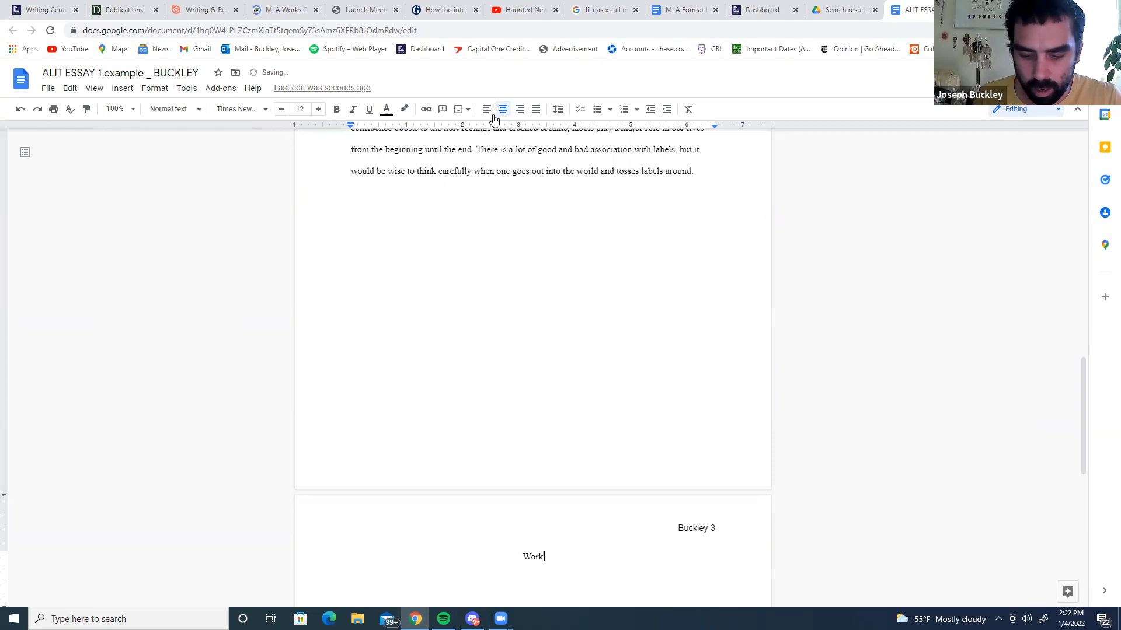
text(s Cited)
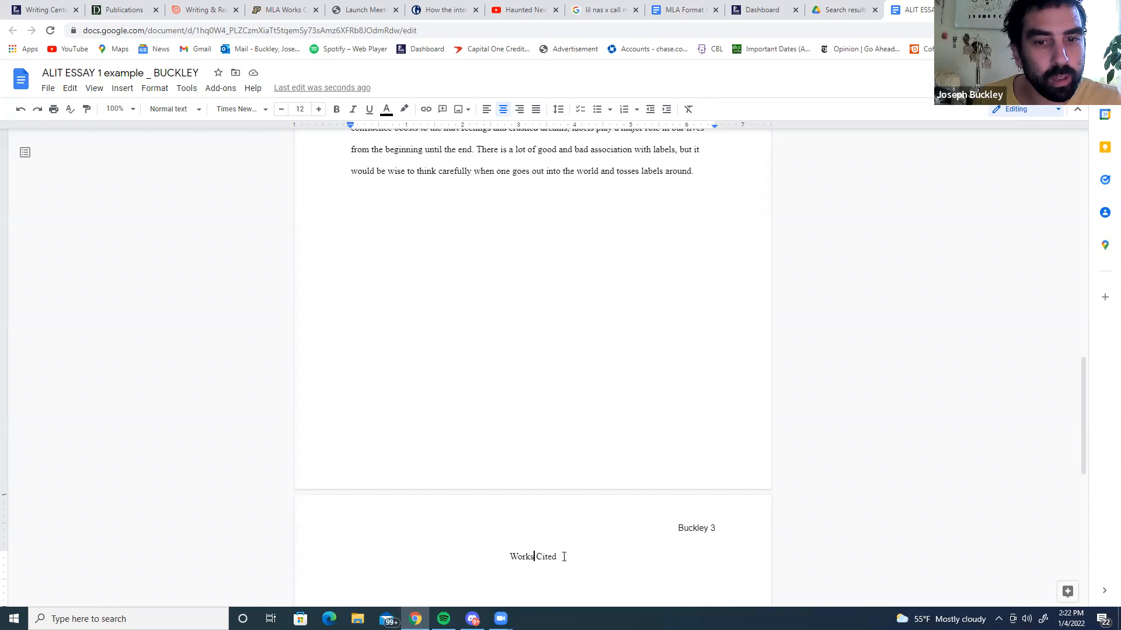
- Start a left-aligned line beneath the centred "Works Cited" heading for the citation entries
key(Return)
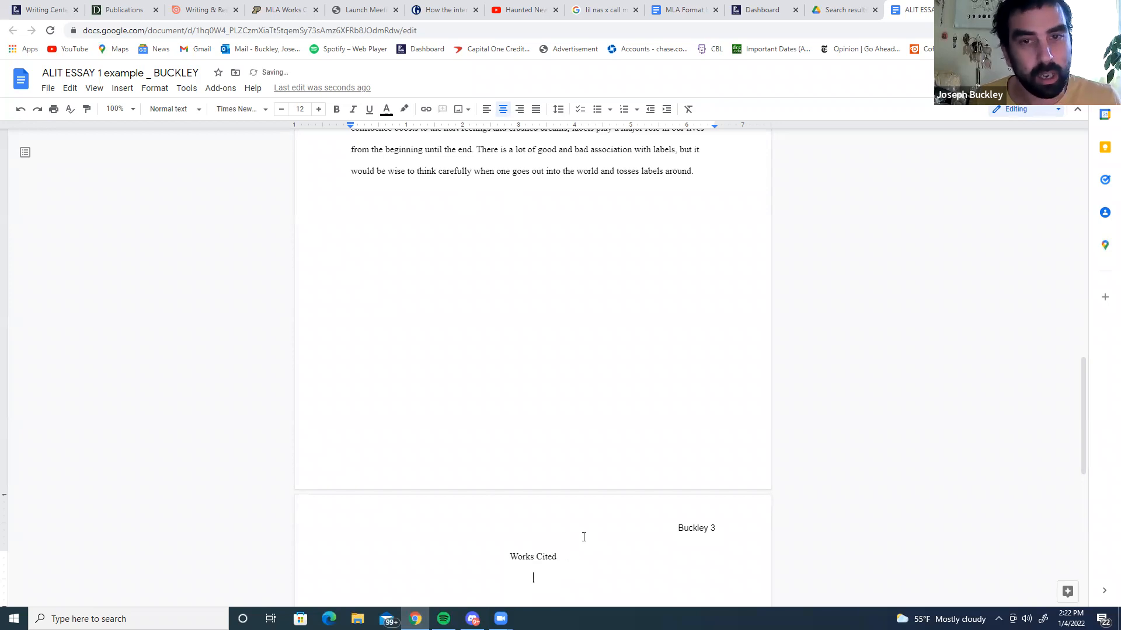
click(486, 109)
drag(506, 557, 570, 556)
click(570, 560)
key(Return)
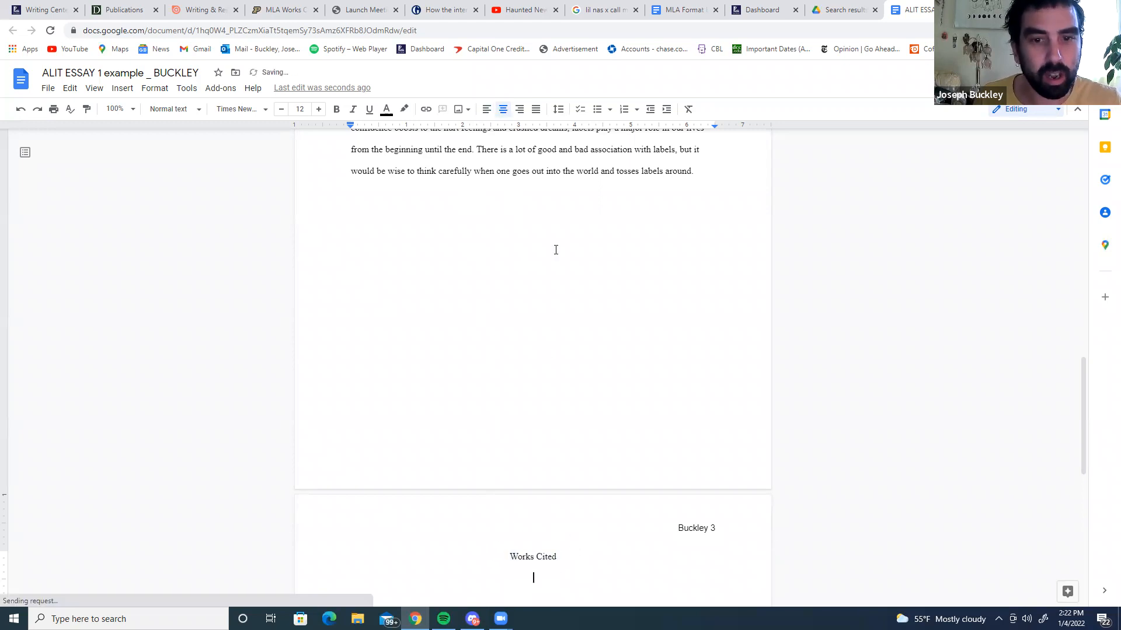
key(ctrl+shift+l)
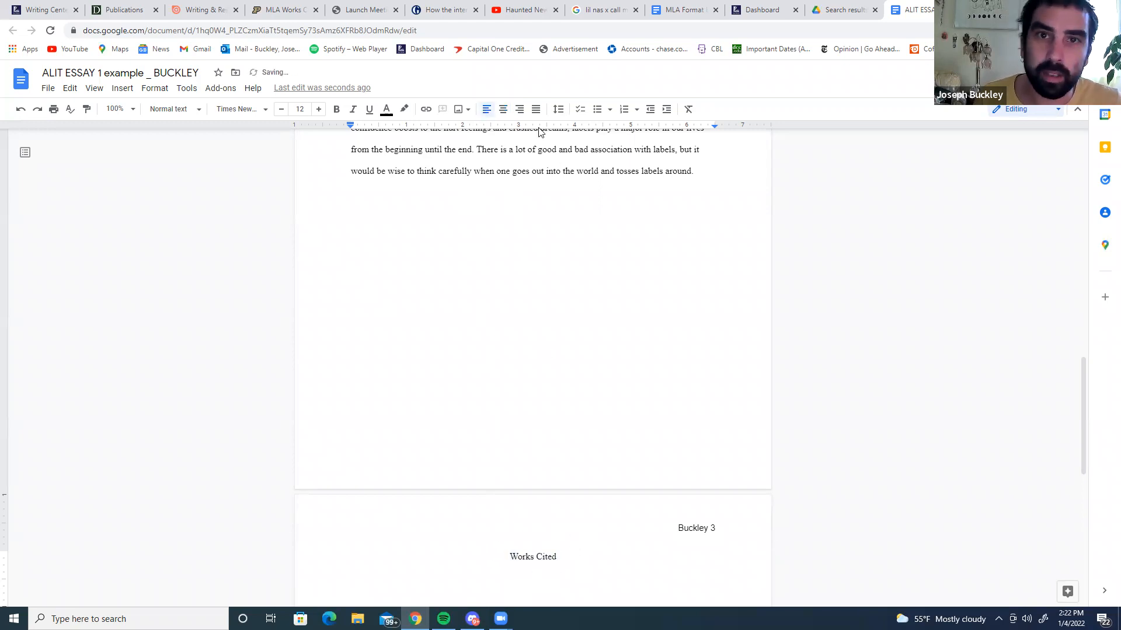
- Open Purdue OWL's MLA guide page on citing electronic sources, "MLA Works Cited: Electronic Sources"
click(434, 8)
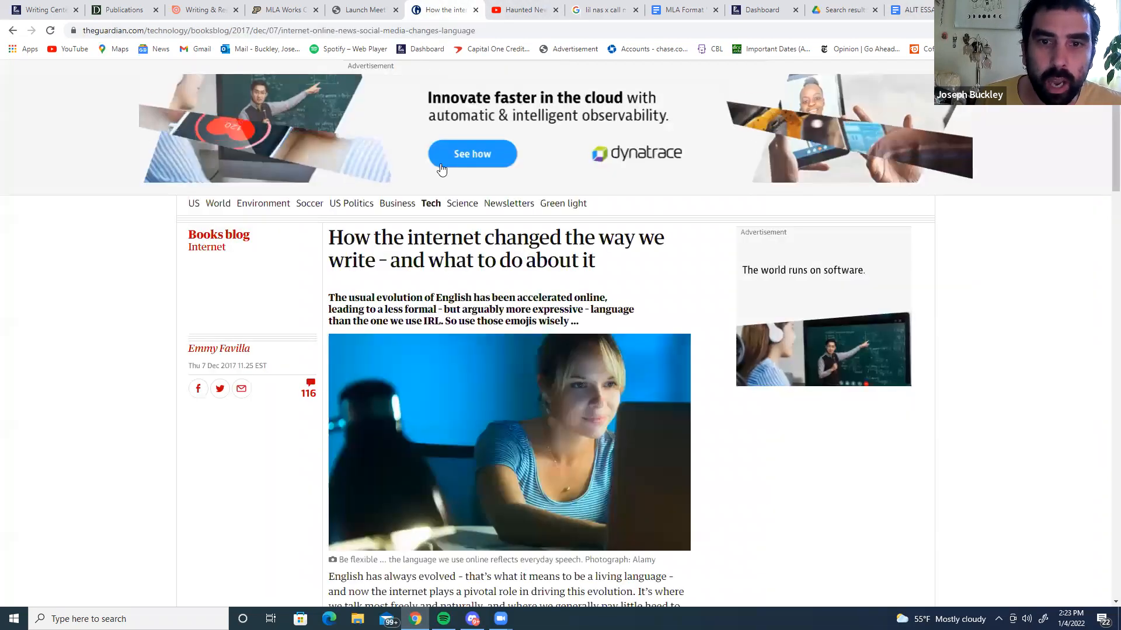
click(273, 8)
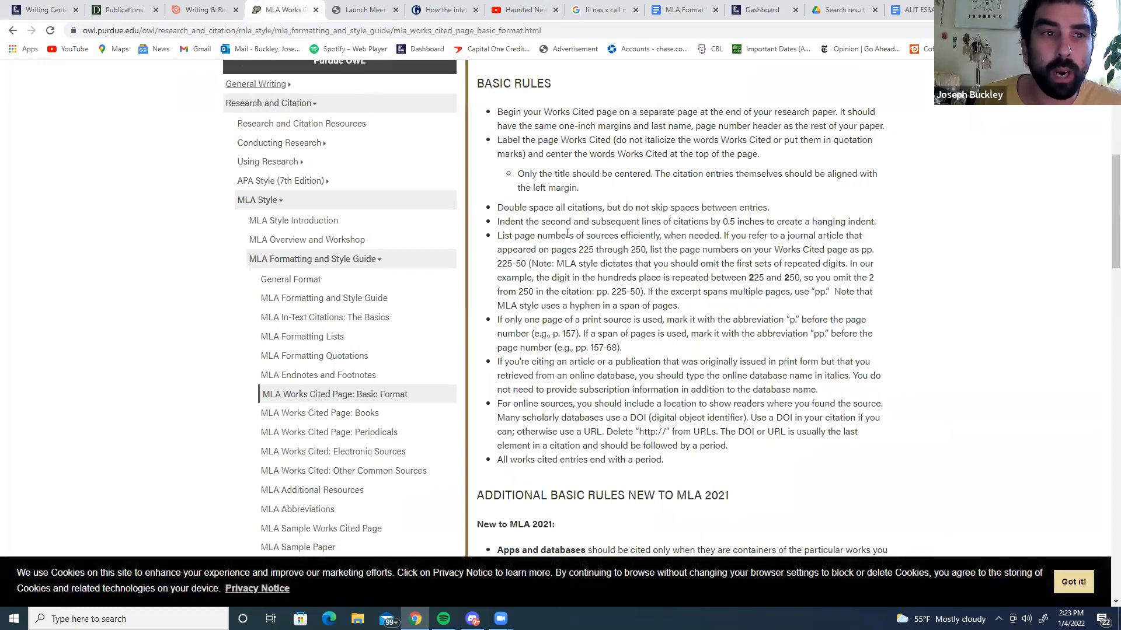
scroll(549, 227, down, 1)
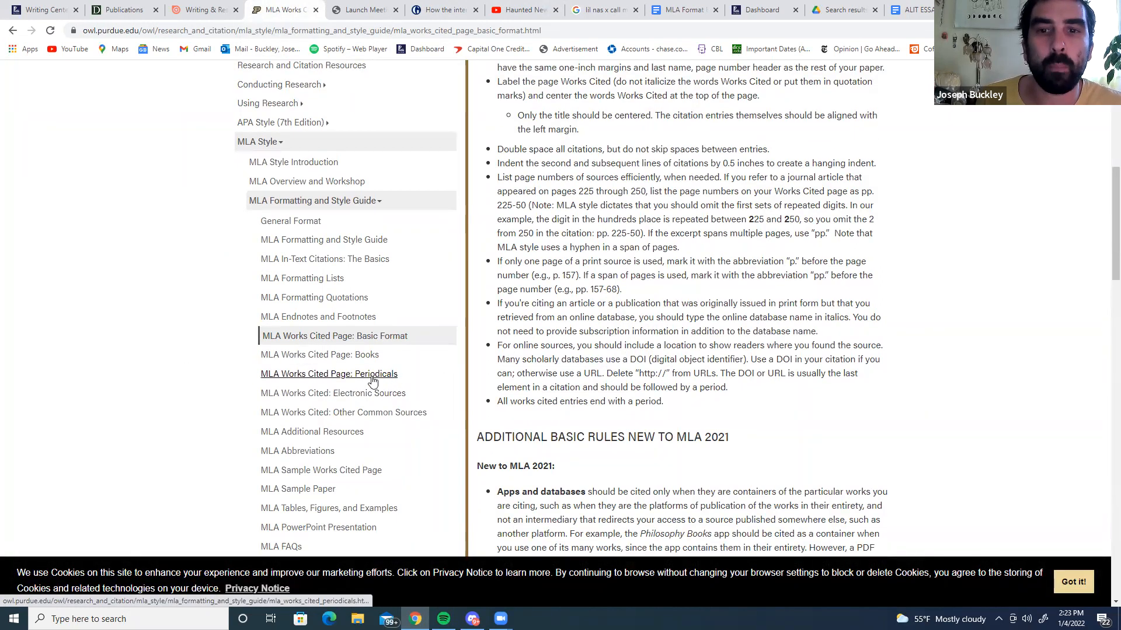
click(400, 393)
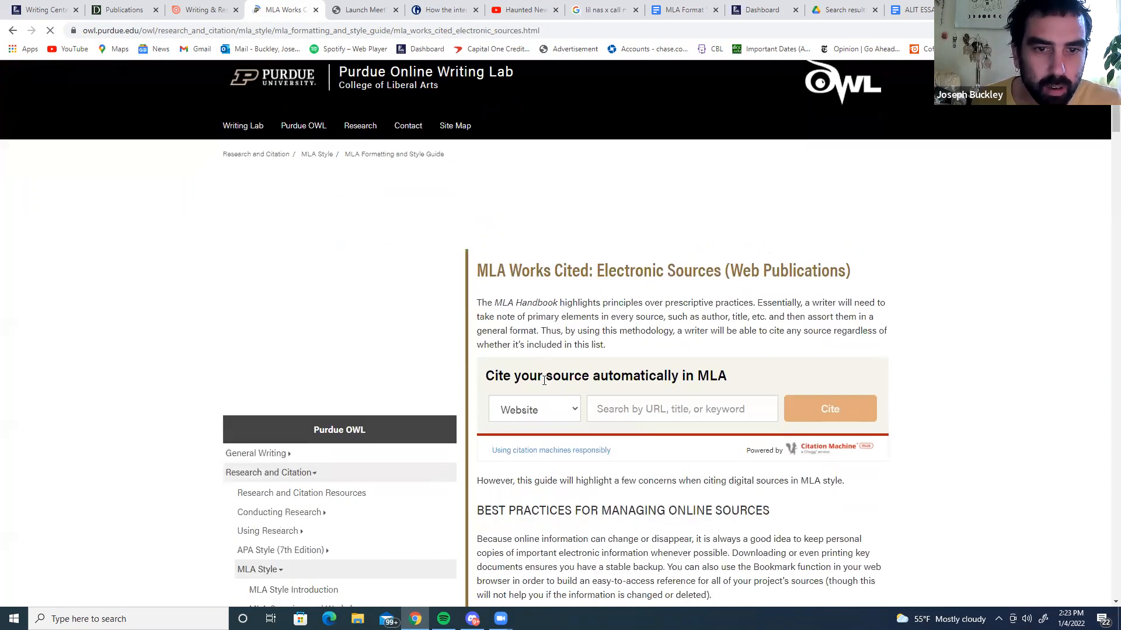
- Examine the Purdue OWL guidance and sample entries for citing "A Page on a Web Site"
scroll(544, 380, down, 15)
scroll(587, 249, up, 1)
scroll(581, 175, down, 4)
scroll(590, 148, down, 2)
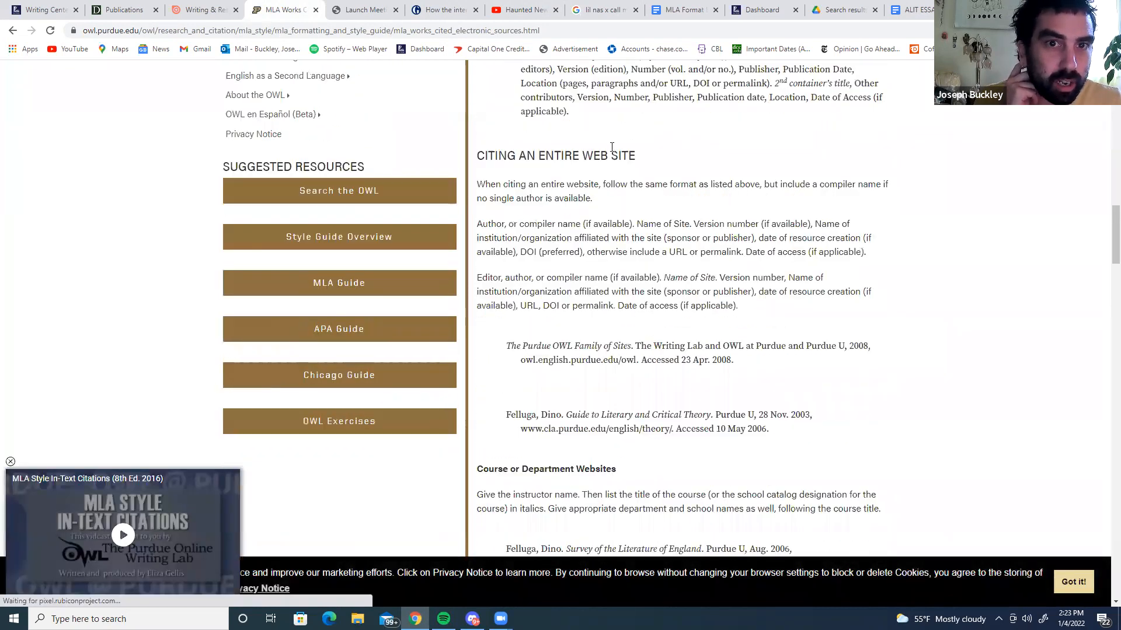
scroll(636, 158, down, 3)
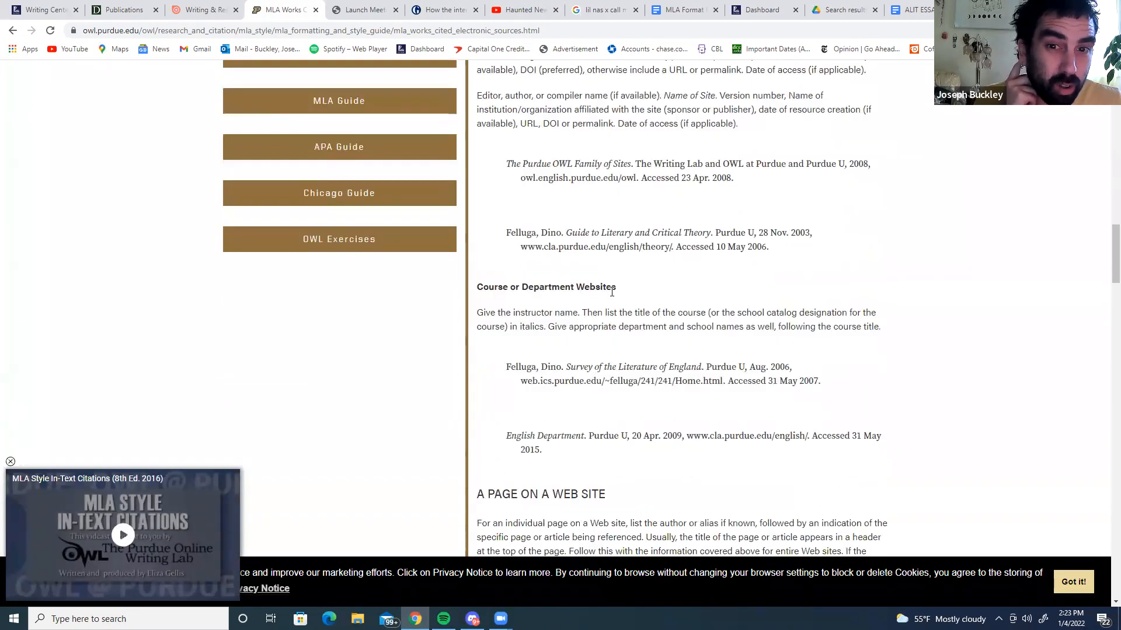
scroll(595, 319, down, 1)
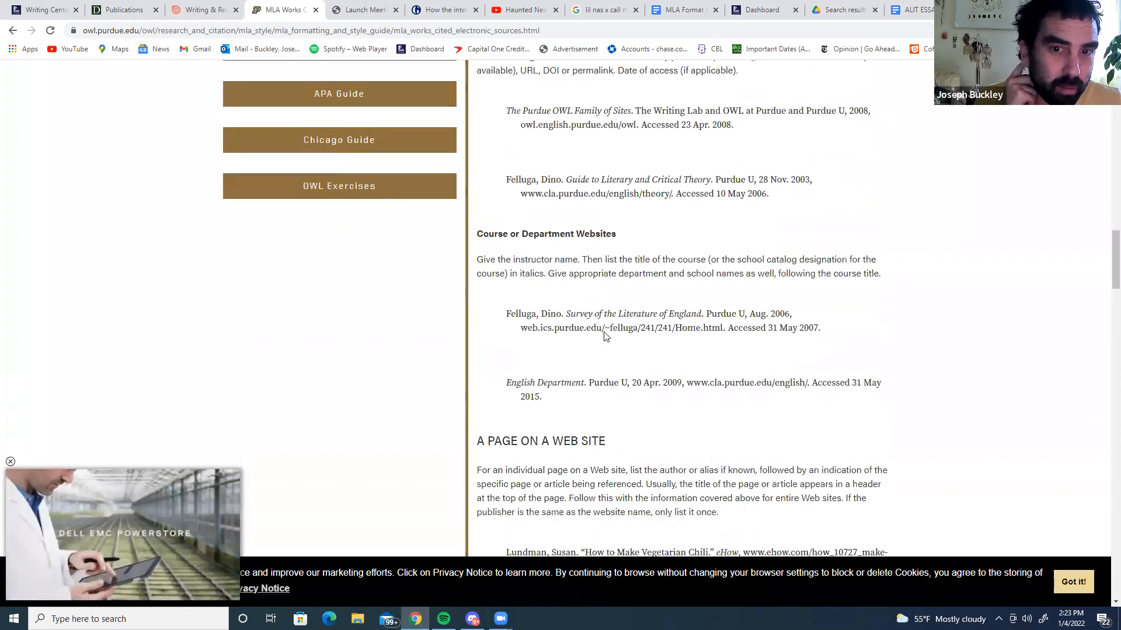
scroll(604, 335, down, 2)
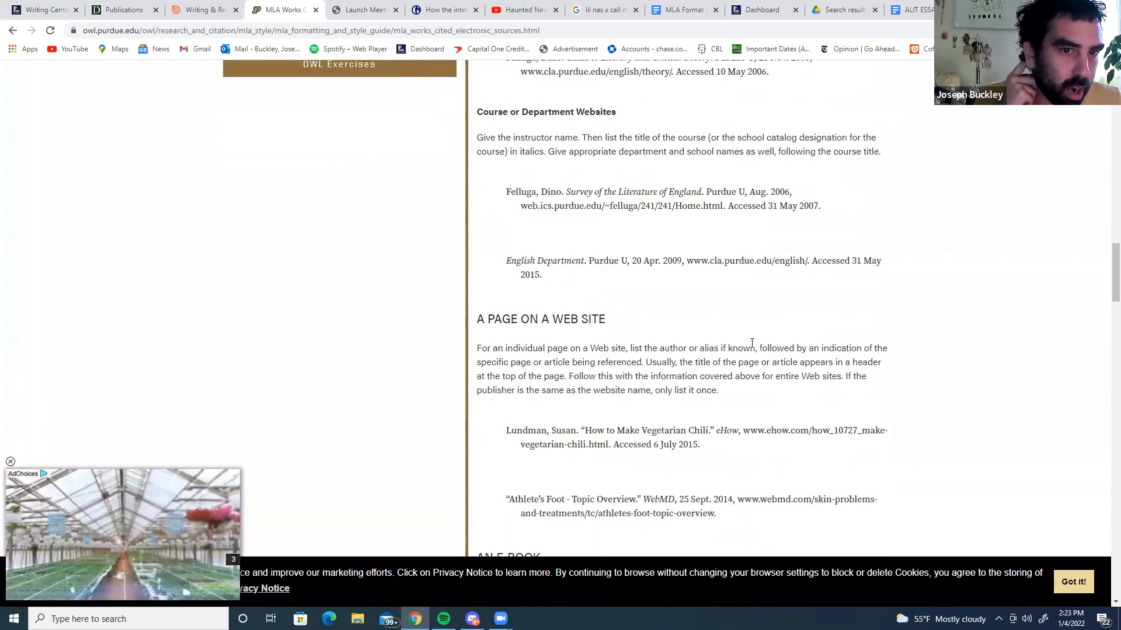
drag(495, 352, 753, 376)
click(705, 341)
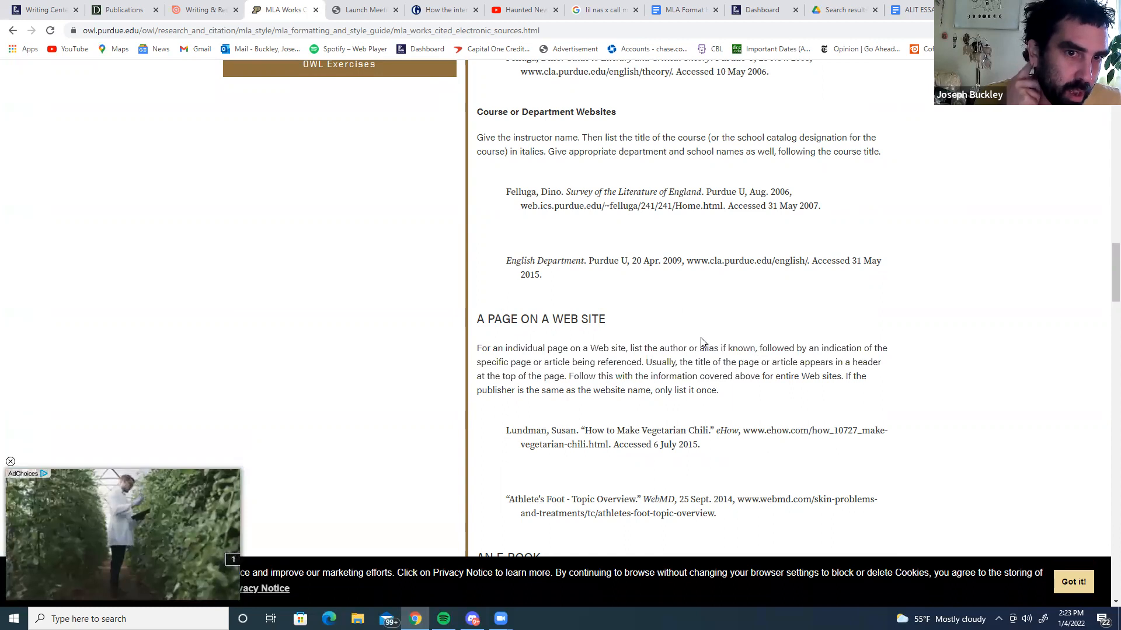
drag(688, 346, 757, 348)
click(672, 365)
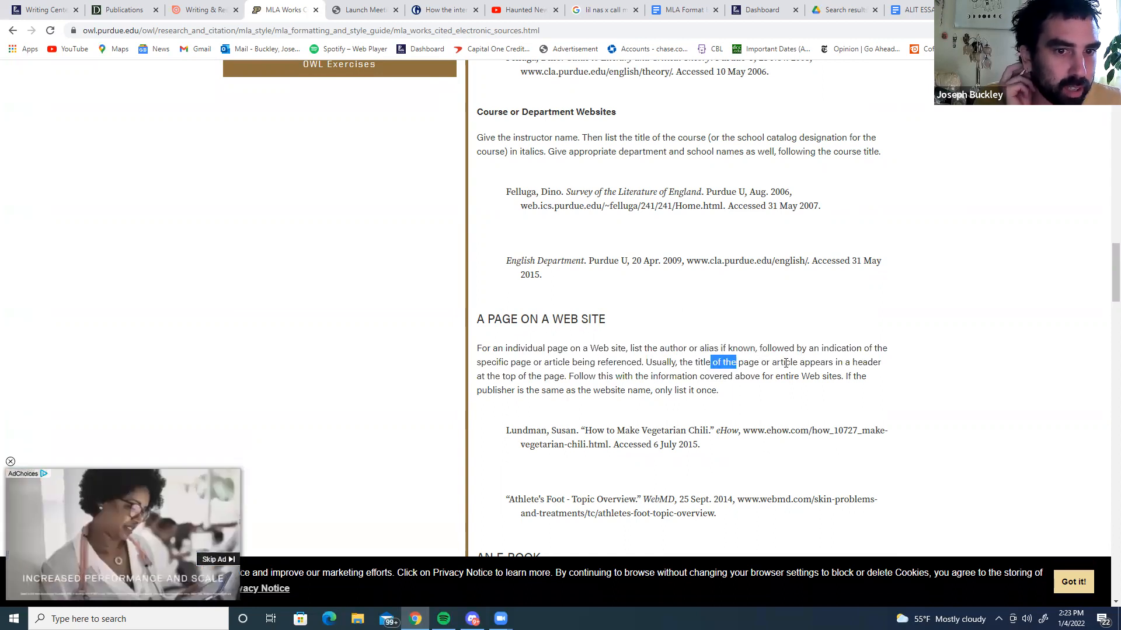
drag(580, 392, 646, 391)
click(745, 398)
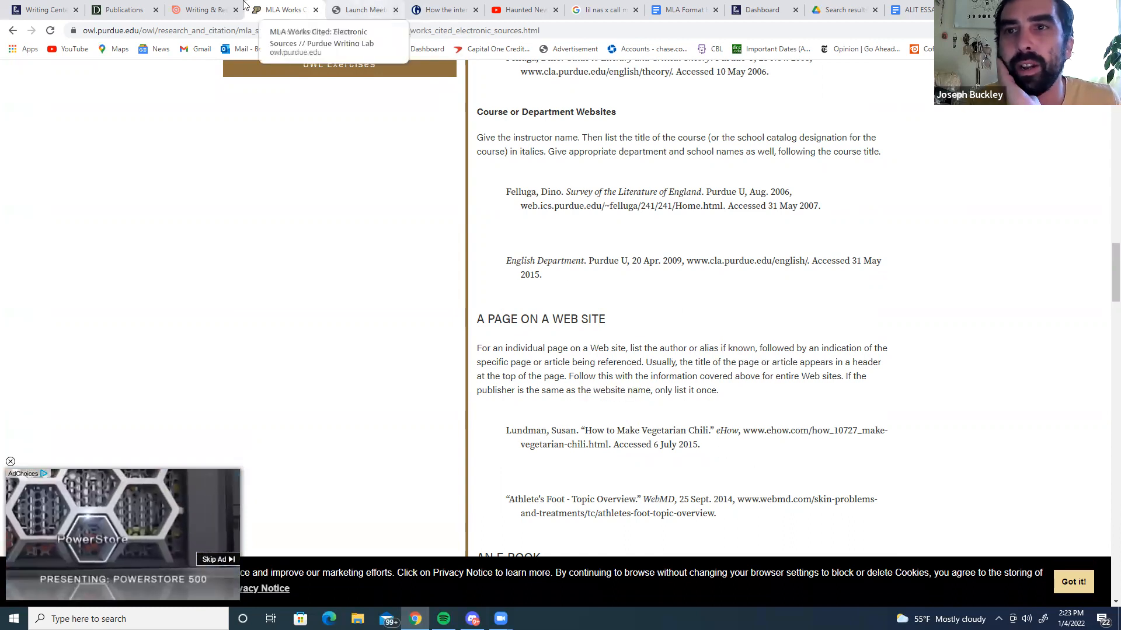
- Find the Delgado Writing Center's Online Resources page, starting from the ENGL-101-W01 course site
click(140, 12)
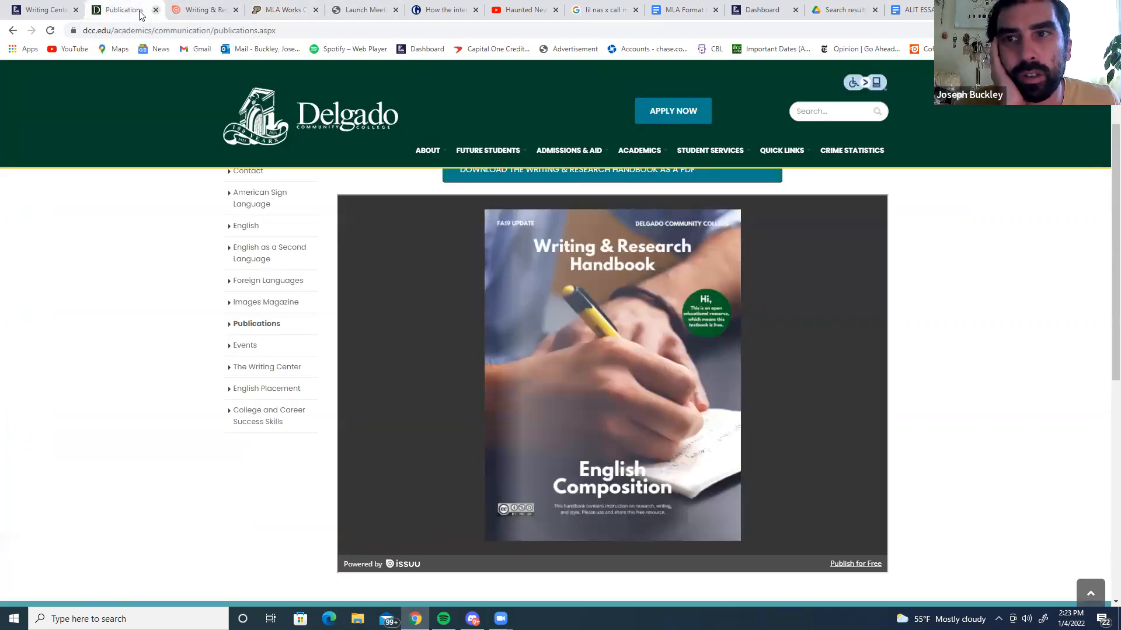
click(59, 12)
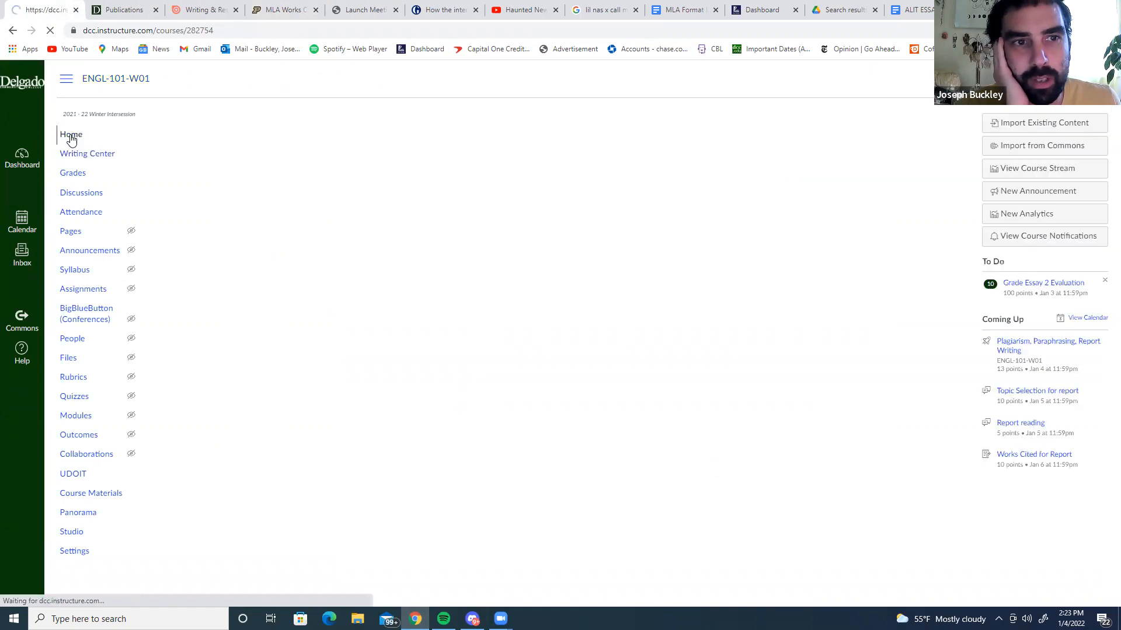
click(94, 158)
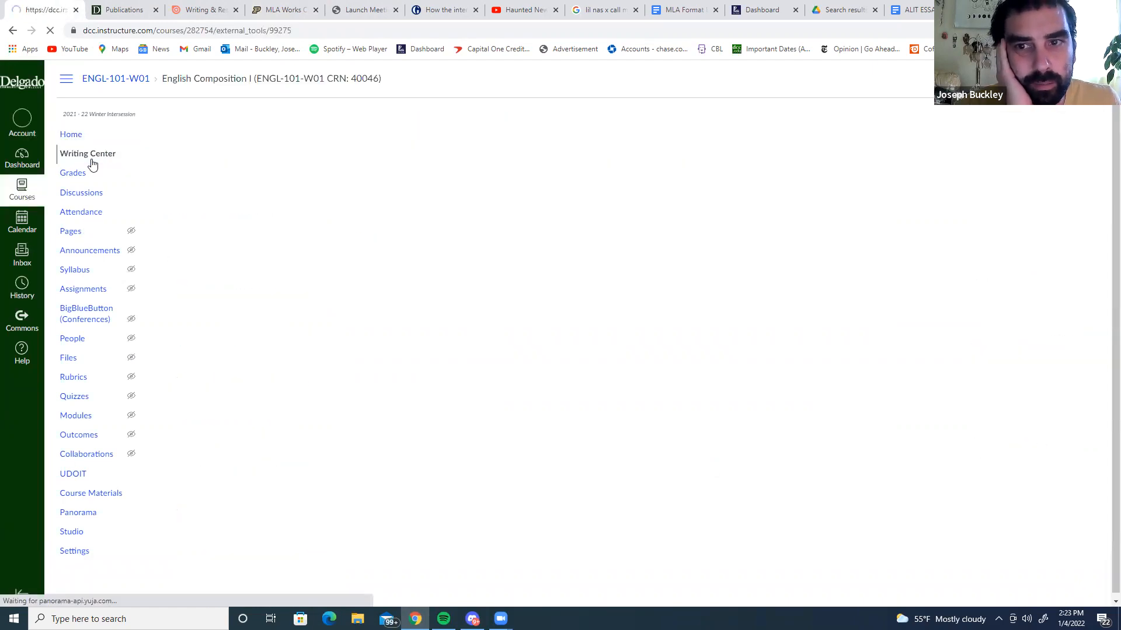
click(632, 150)
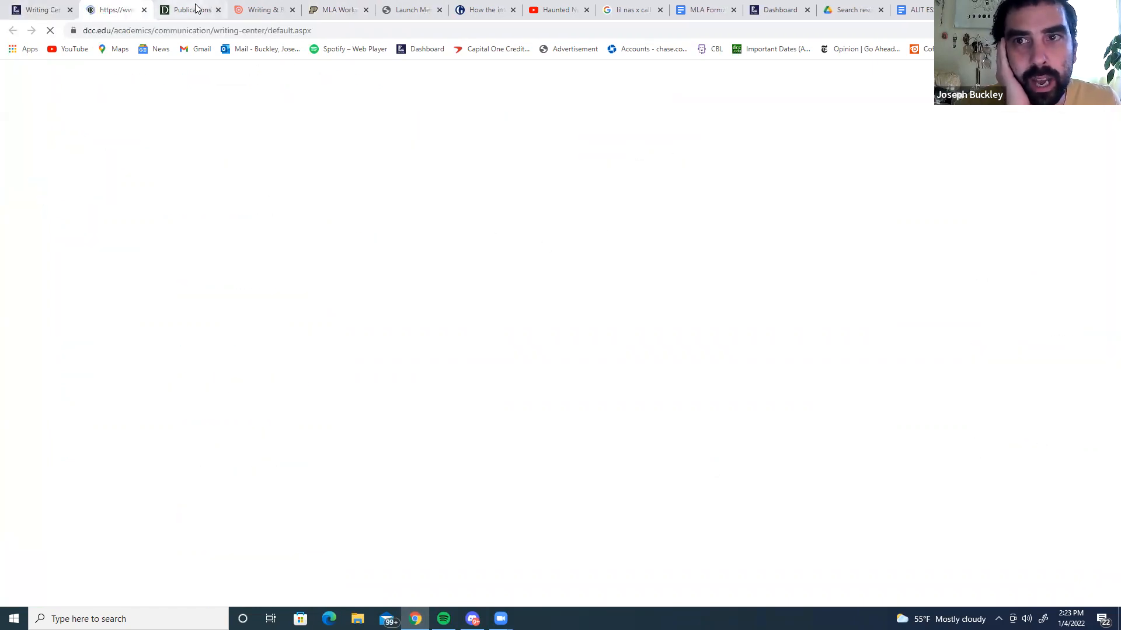
click(218, 10)
click(274, 344)
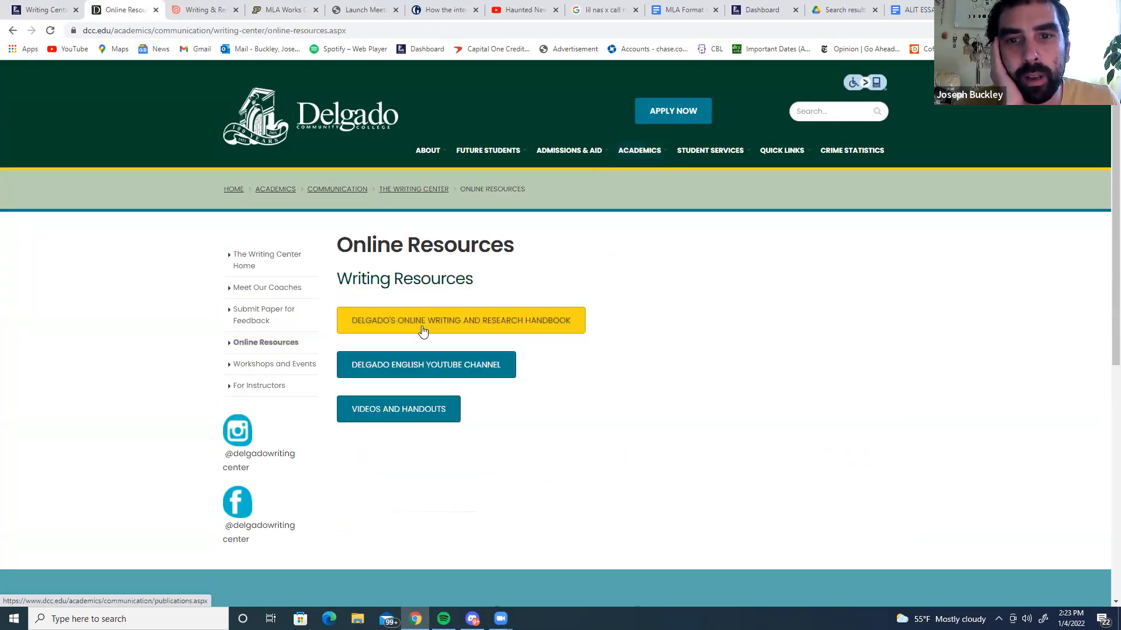
- Close the Online Resources page and examine the MLA works cited entry models in the Writing & Research Handbook, enlarging pages 52-53
click(155, 10)
click(129, 11)
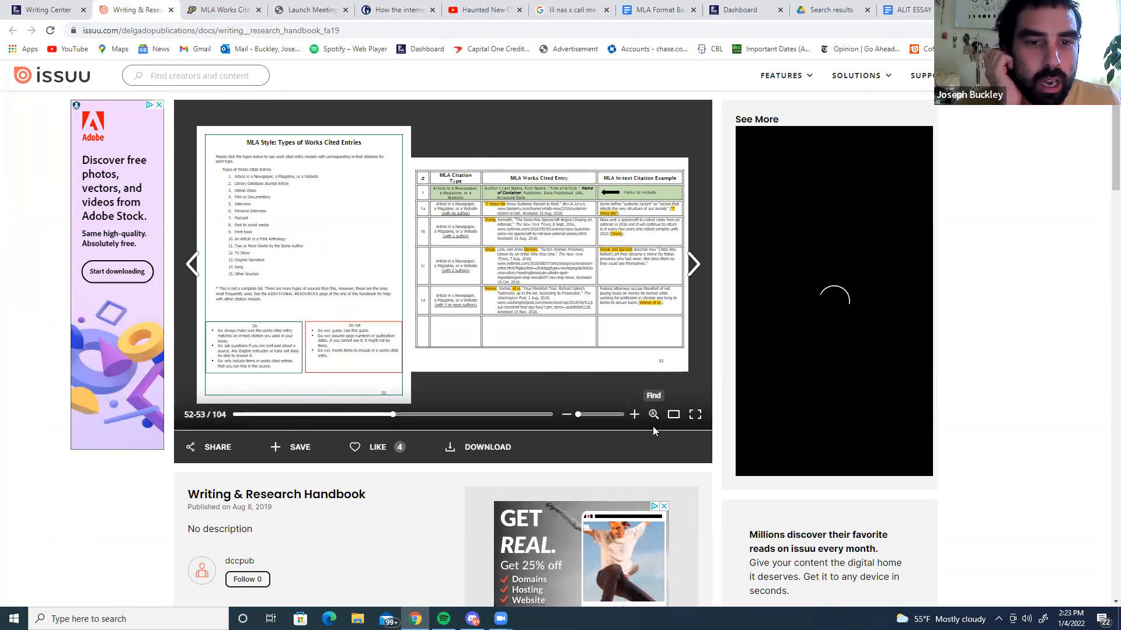
click(693, 270)
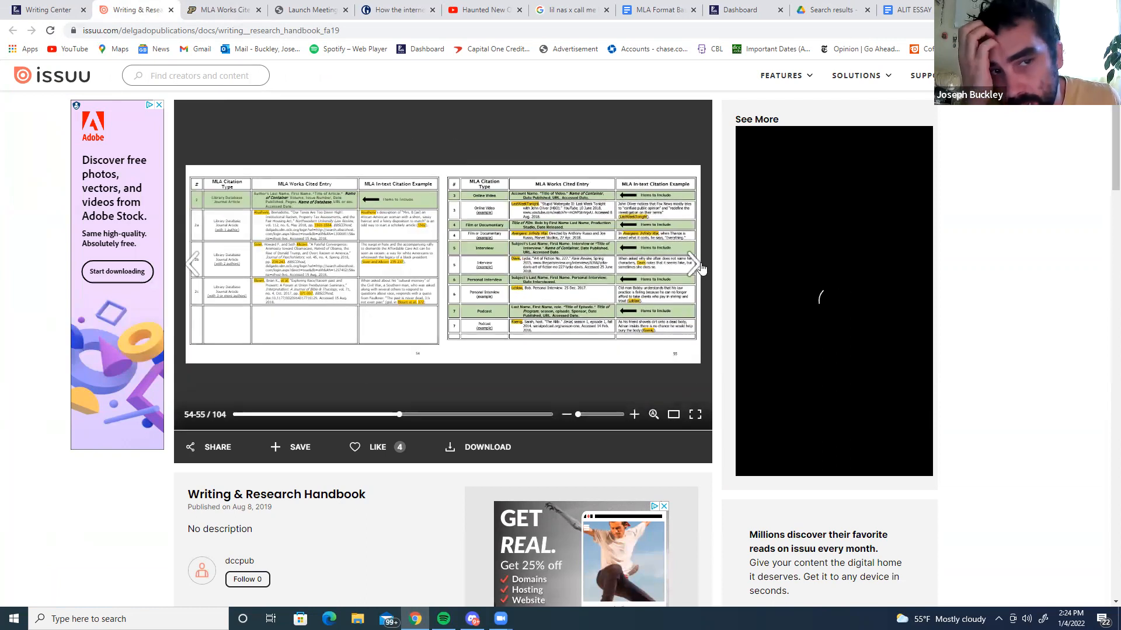
click(697, 267)
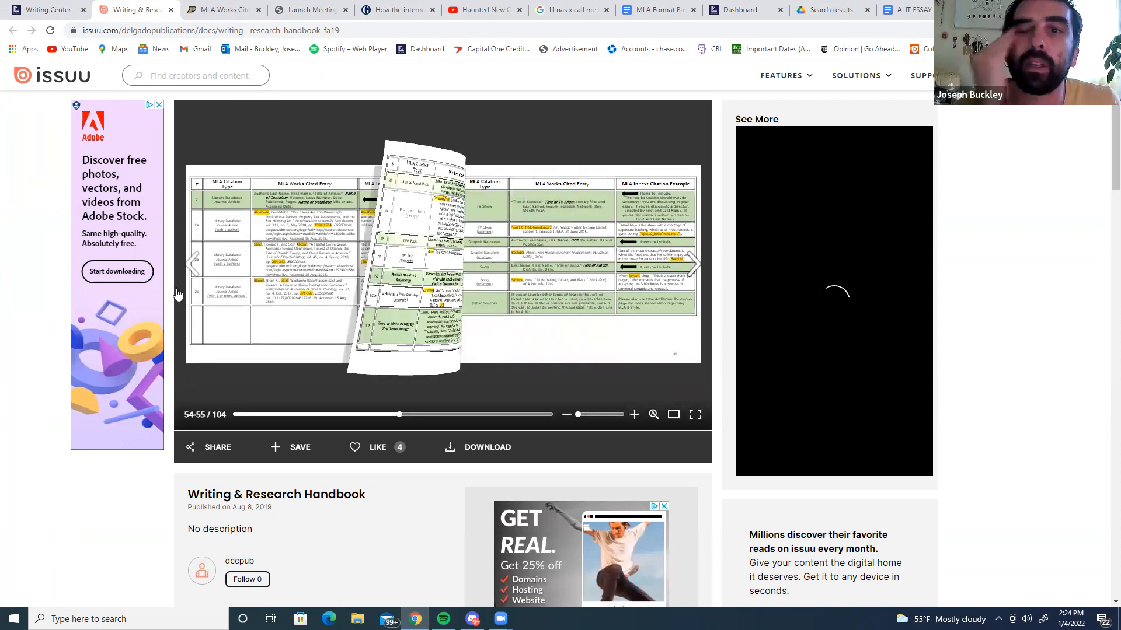
click(188, 270)
click(187, 270)
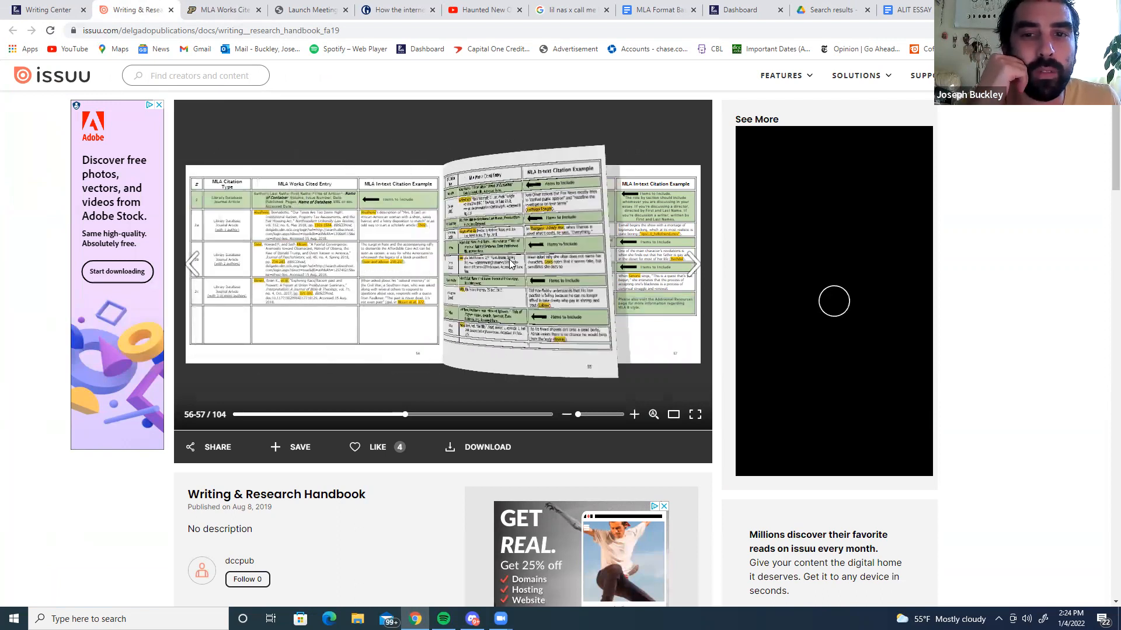
click(695, 415)
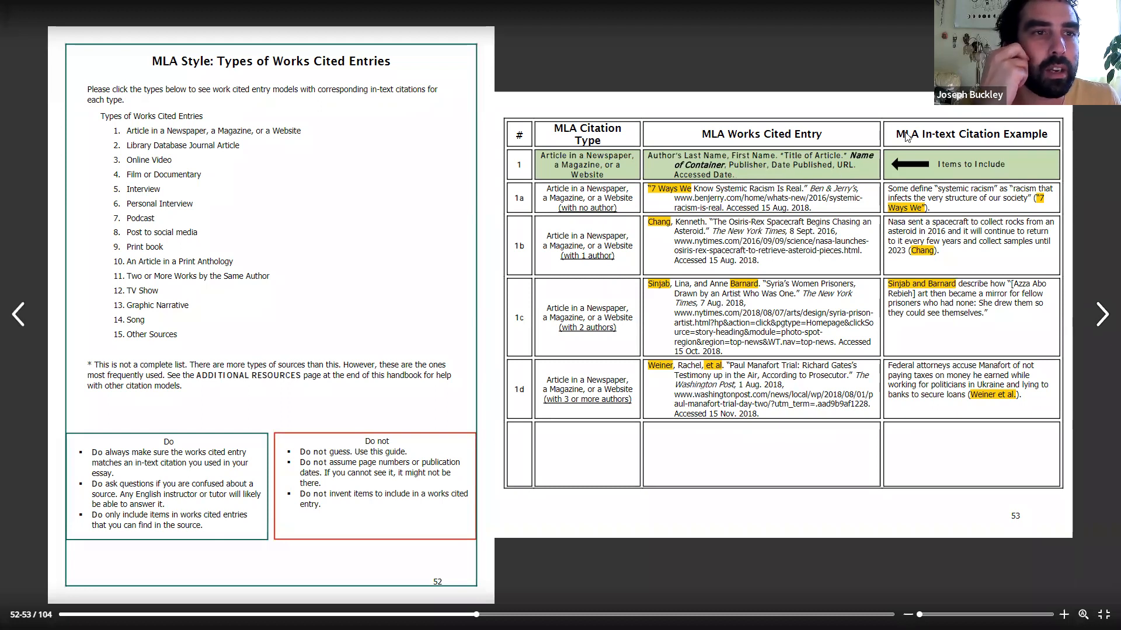
click(1103, 614)
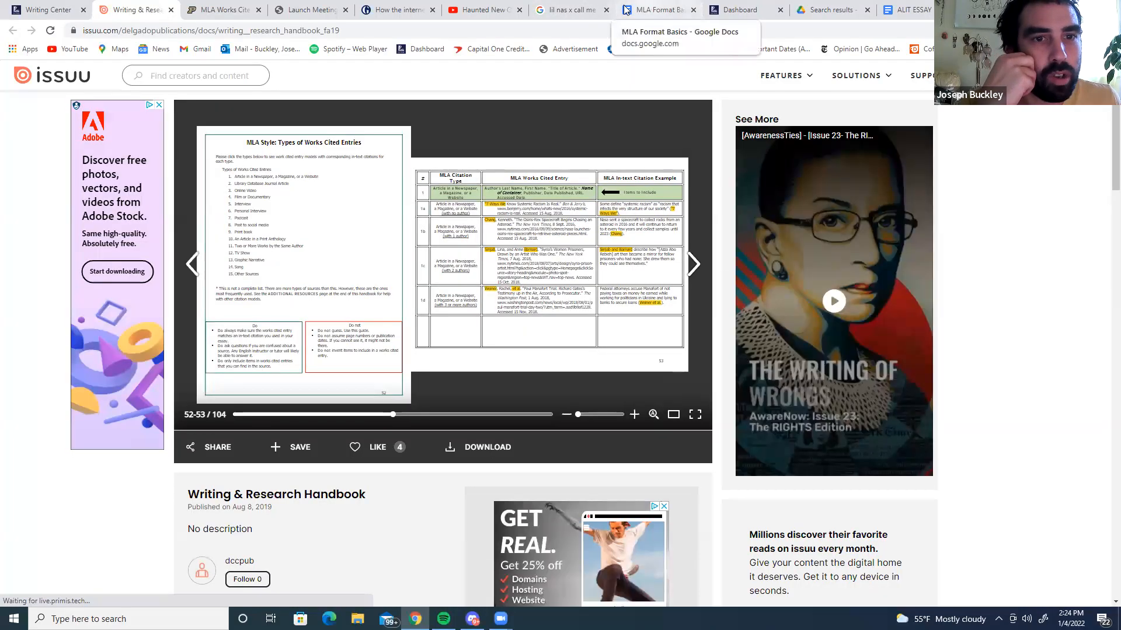
- Begin the first Works Cited entry with the Guardian article author's name, last name first, a period, and an opening quotation mark
click(693, 10)
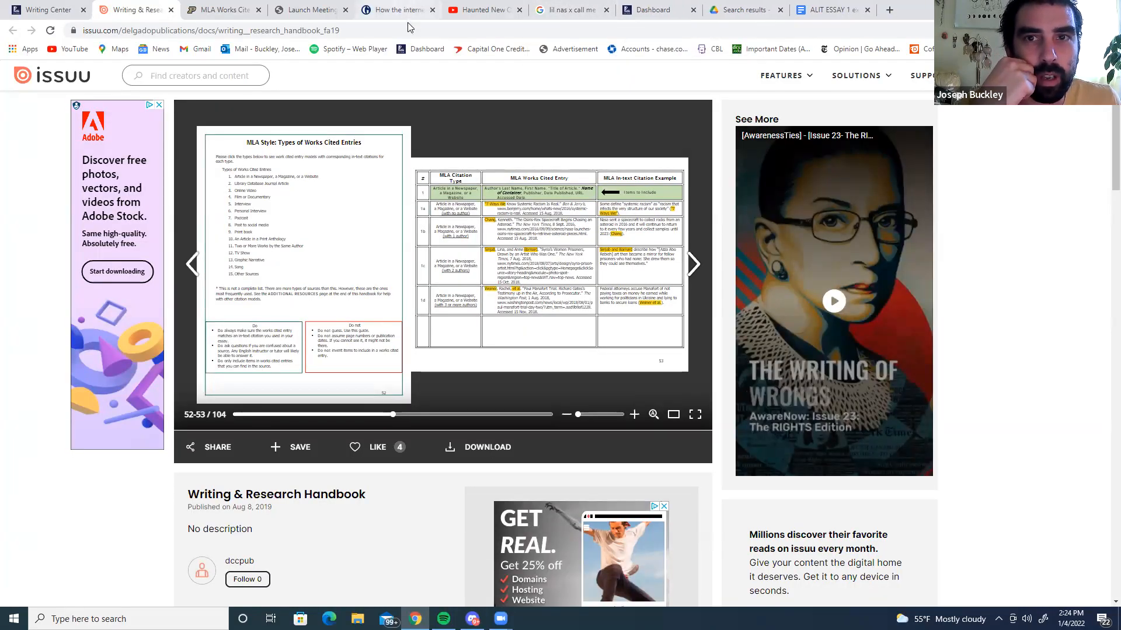
click(421, 6)
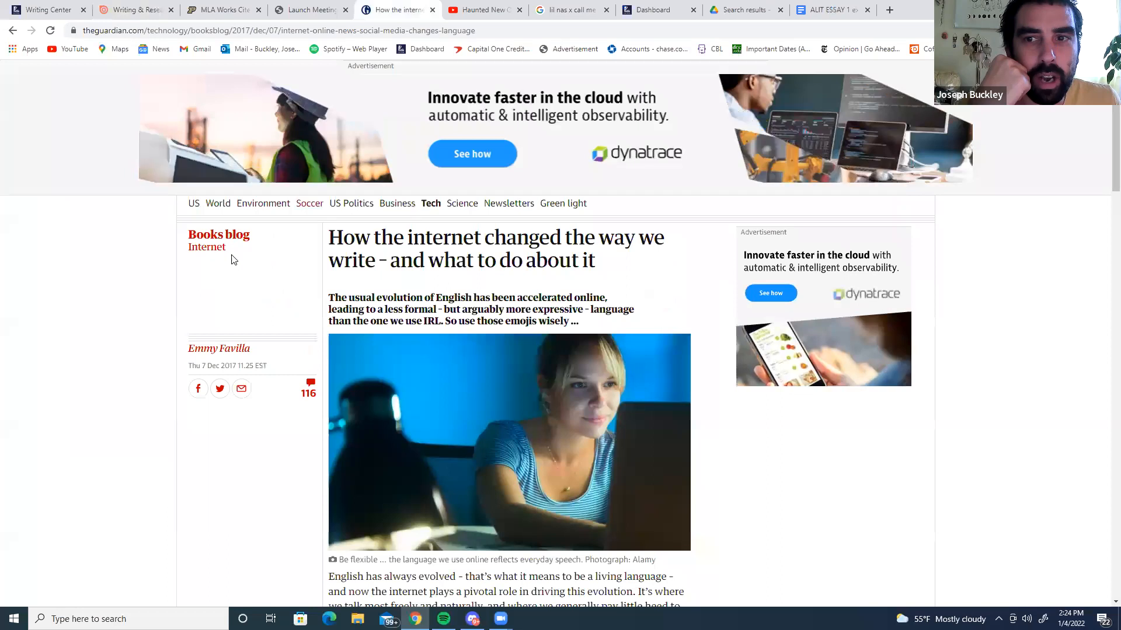
triple_click(229, 353)
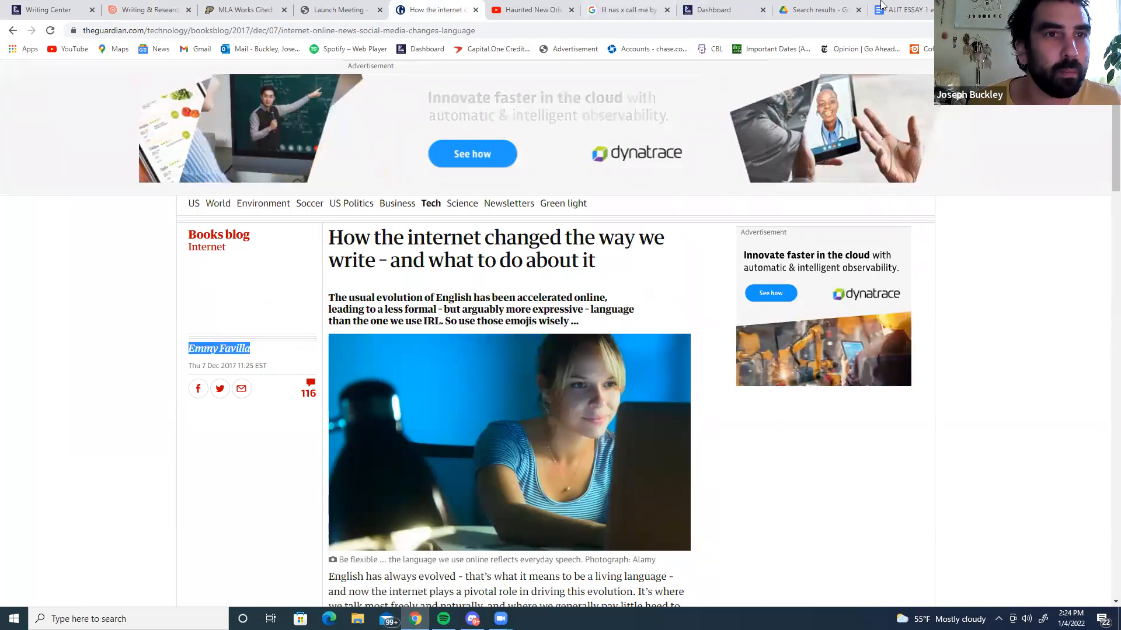
click(902, 10)
text(Favilla, Emmy. “)
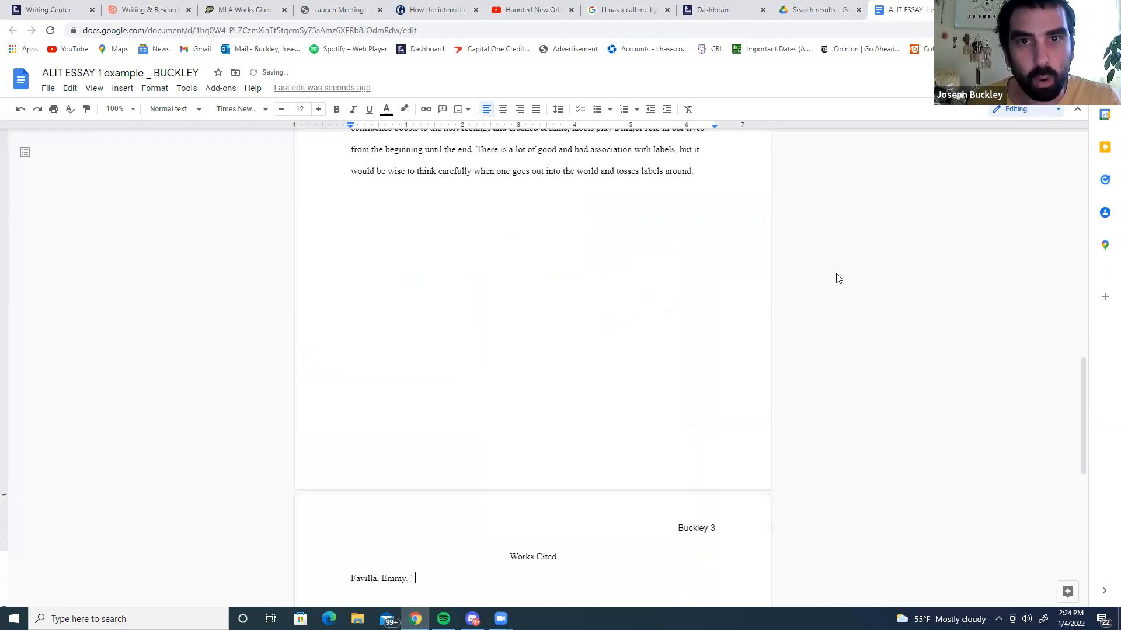
- Copy the Guardian article's title "How the internet changed the way we write – and what to do about it" into the Works Cited entry
click(431, 9)
drag(328, 236, 595, 262)
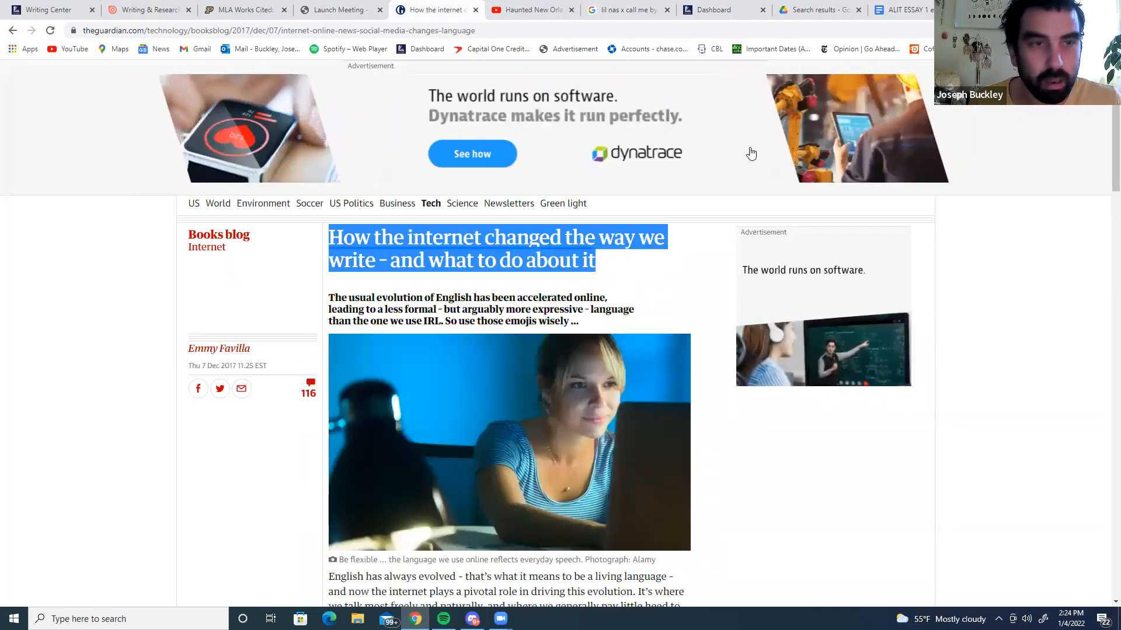
click(899, 9)
text(How the internet changed the way we write – and what to do about it)
scroll(515, 430, down, 2)
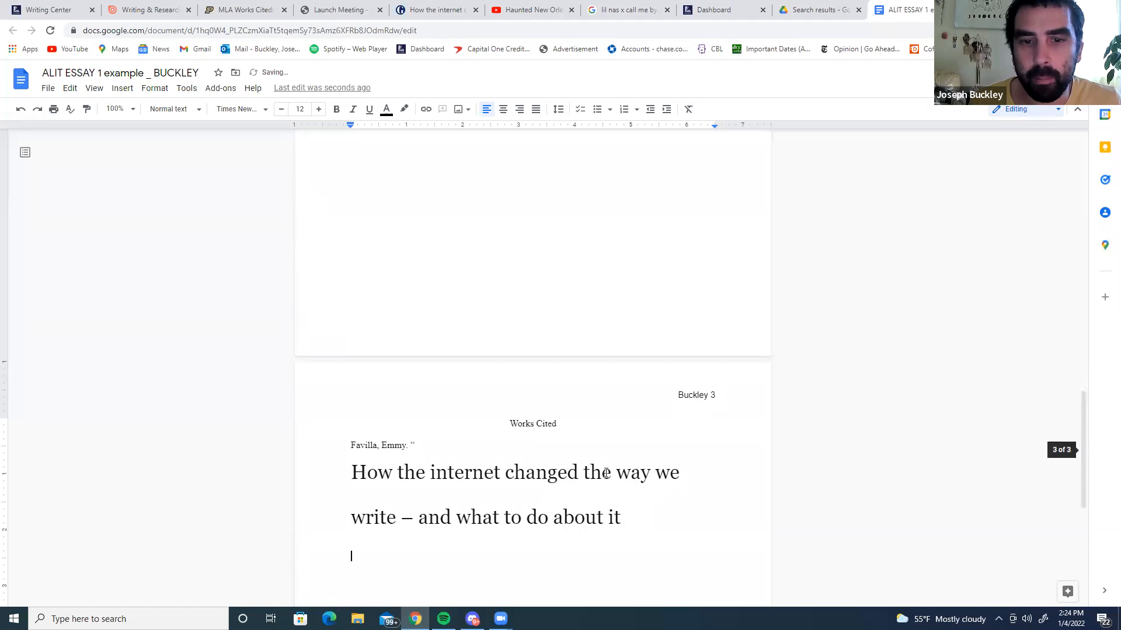
- Apply the Normal text style to the pasted title and join it to the author's line, ending with a period inside the quotation marks
triple_click(573, 511)
click(174, 110)
click(170, 137)
key(Left)
key(BackSpace)
click(692, 444)
text(.)
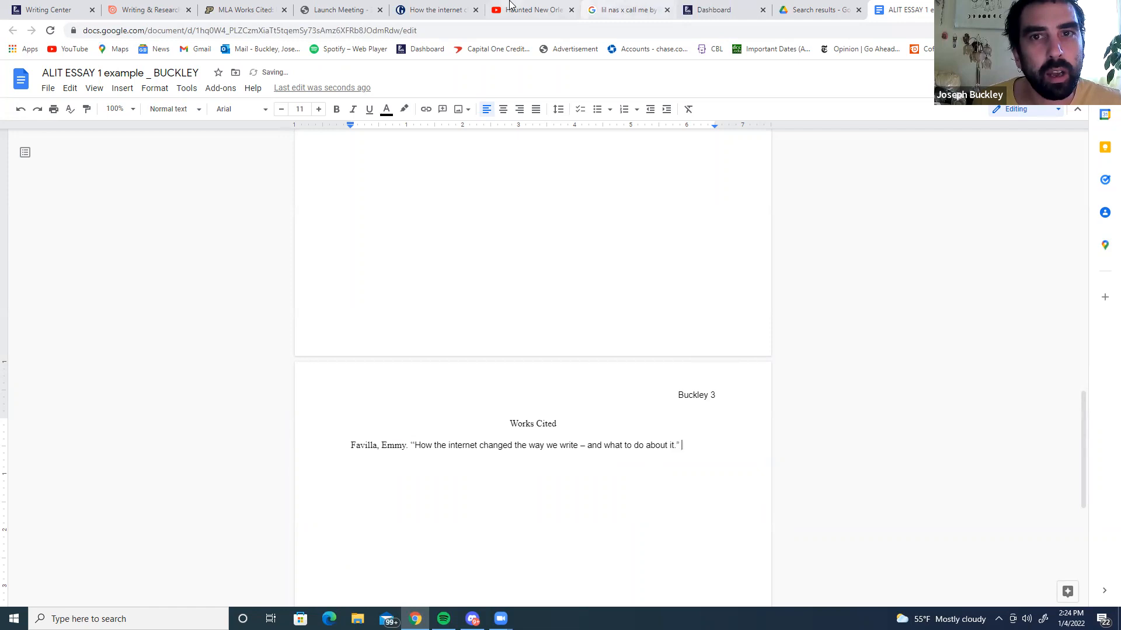
- Add the website name "The Guardian." after the article title in the Works Cited entry, checking it against the article's masthead
click(433, 7)
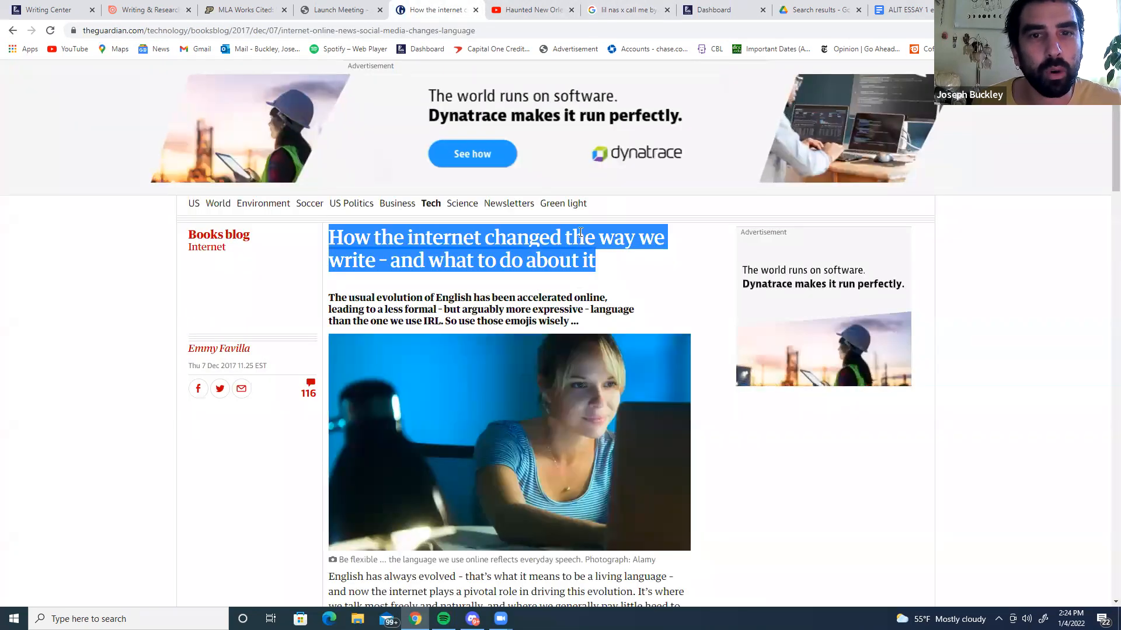
click(618, 290)
scroll(322, 229, up, 2)
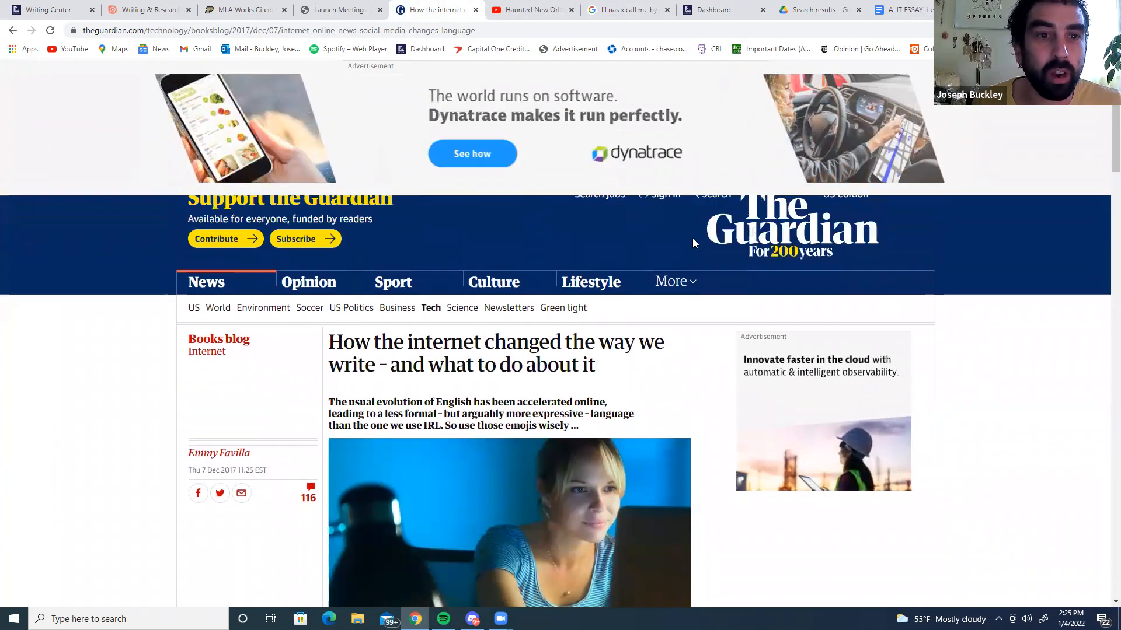
click(908, 7)
text(The Guardian.)
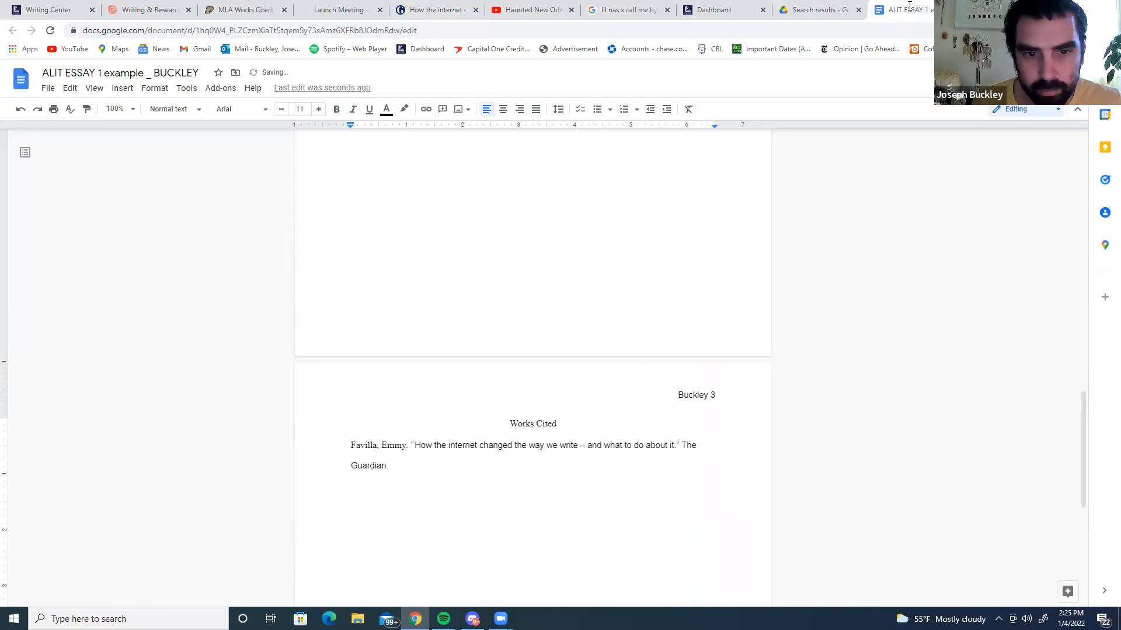
- Italicize the website name The Guardian in the Works Cited entry
drag(686, 443, 618, 465)
click(688, 464)
drag(681, 443, 387, 466)
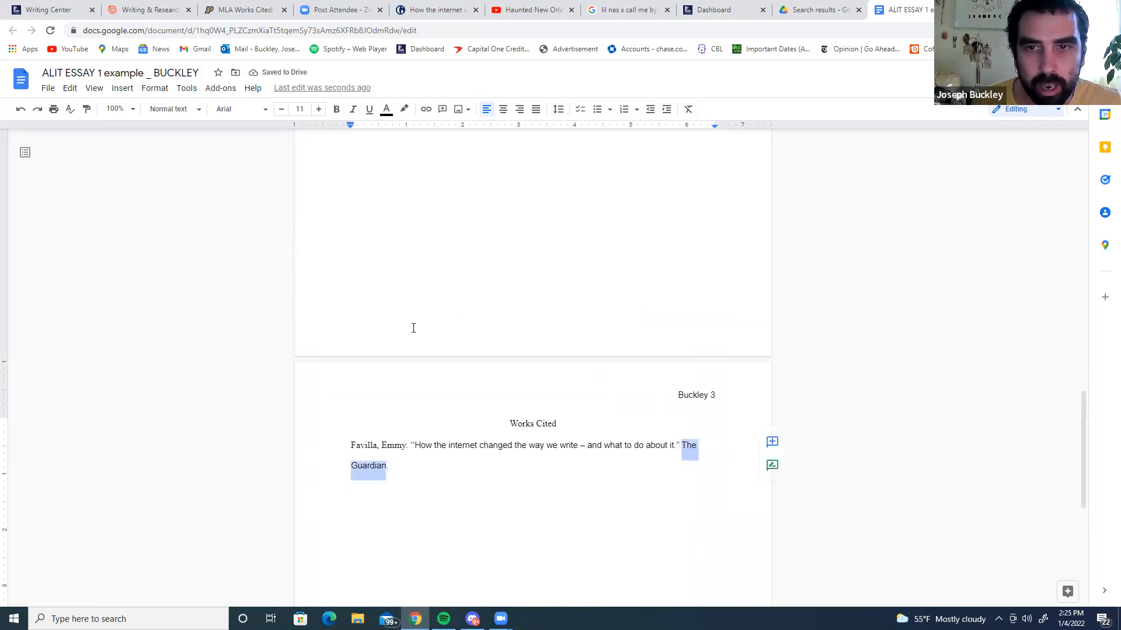
click(352, 110)
click(447, 480)
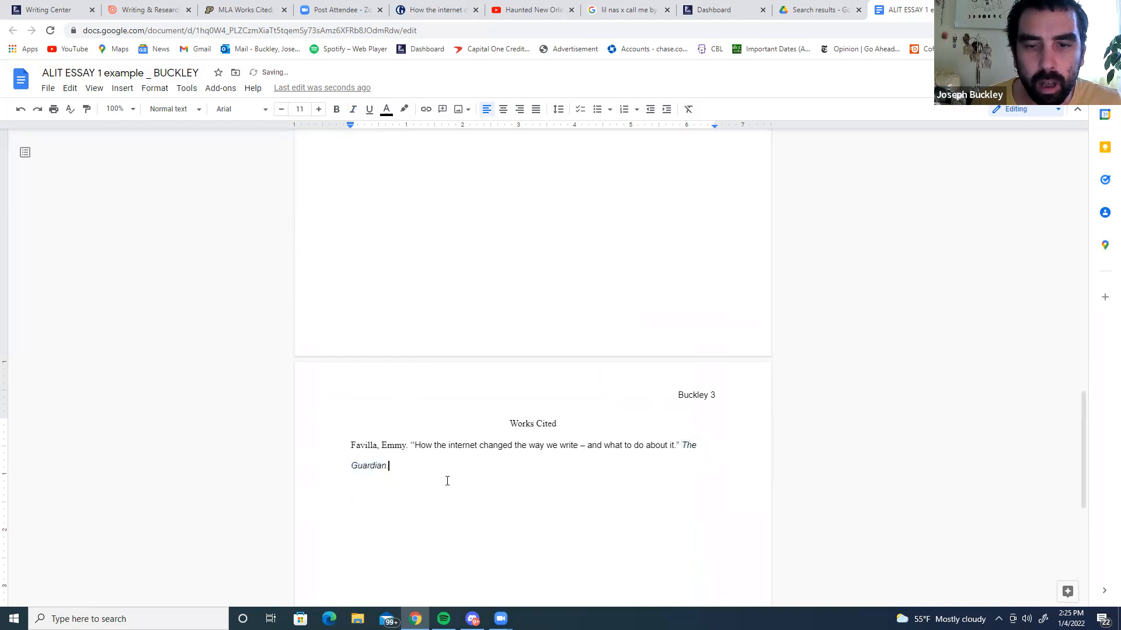
- Examine Purdue OWL's "A Page on a Web Site" examples and the handbook's enlarged article entry models for what follows the website name
click(245, 10)
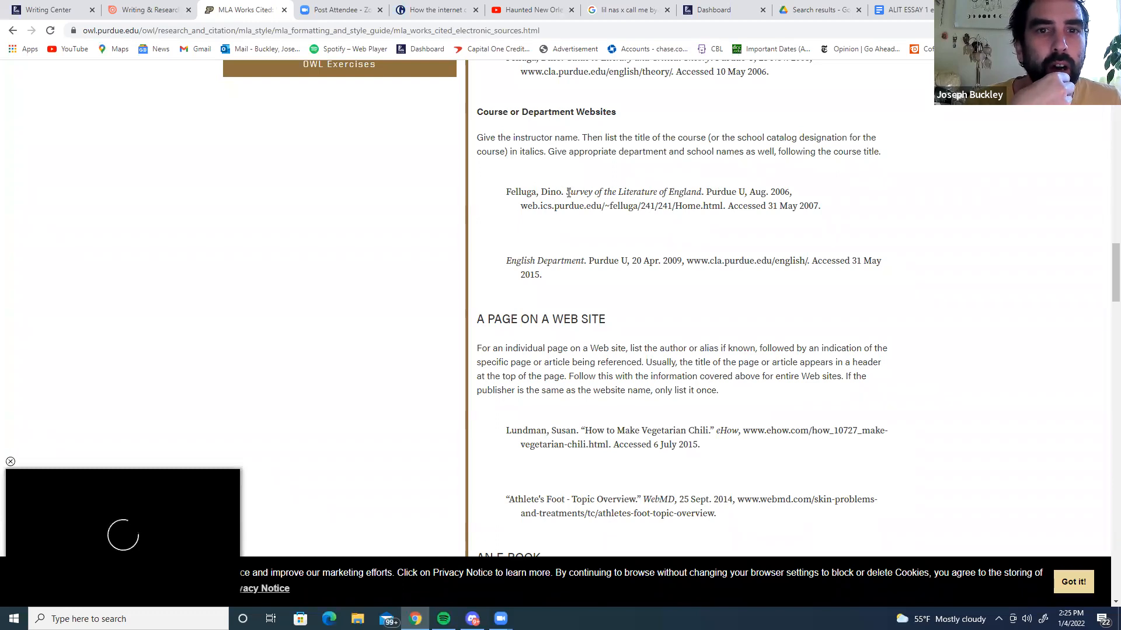
scroll(696, 238, up, 1)
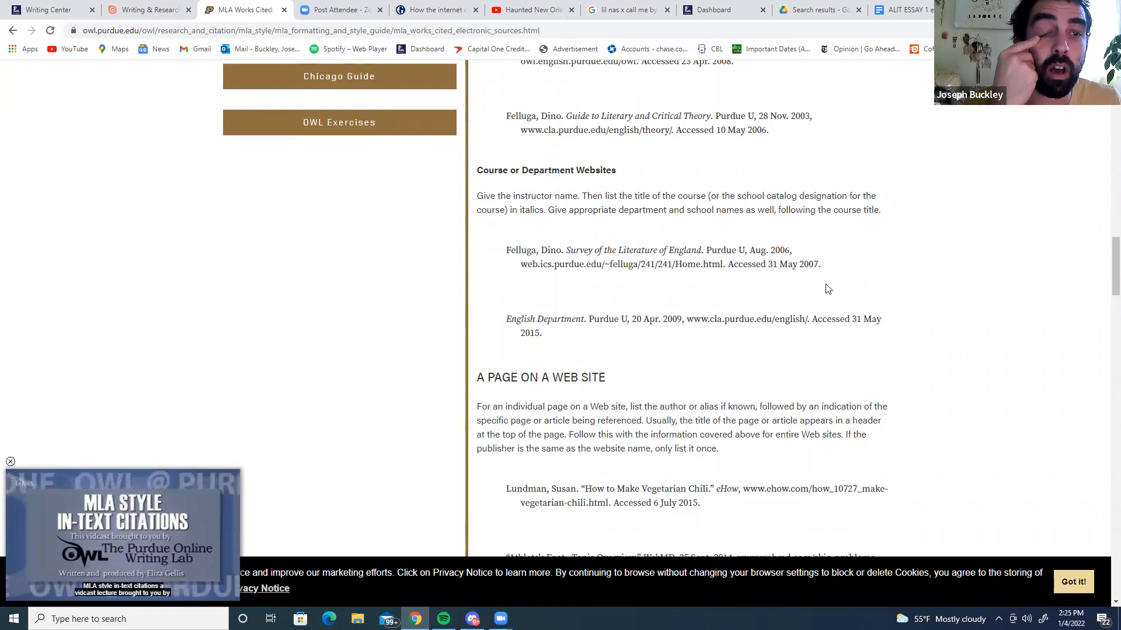
scroll(828, 379, down, 2)
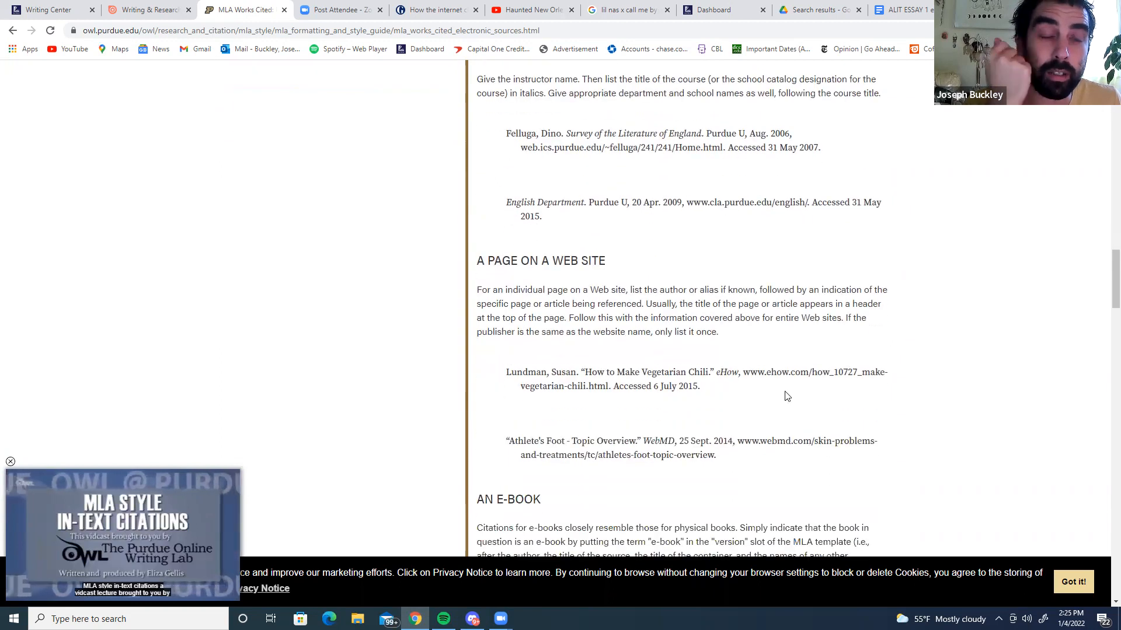
scroll(770, 421, down, 2)
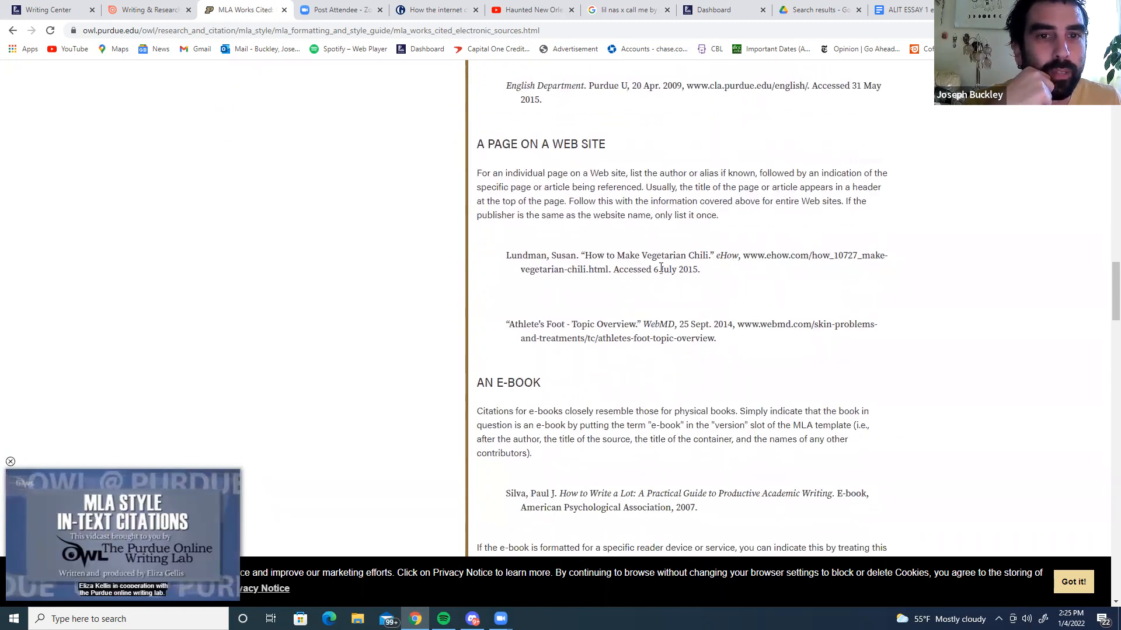
double_click(724, 256)
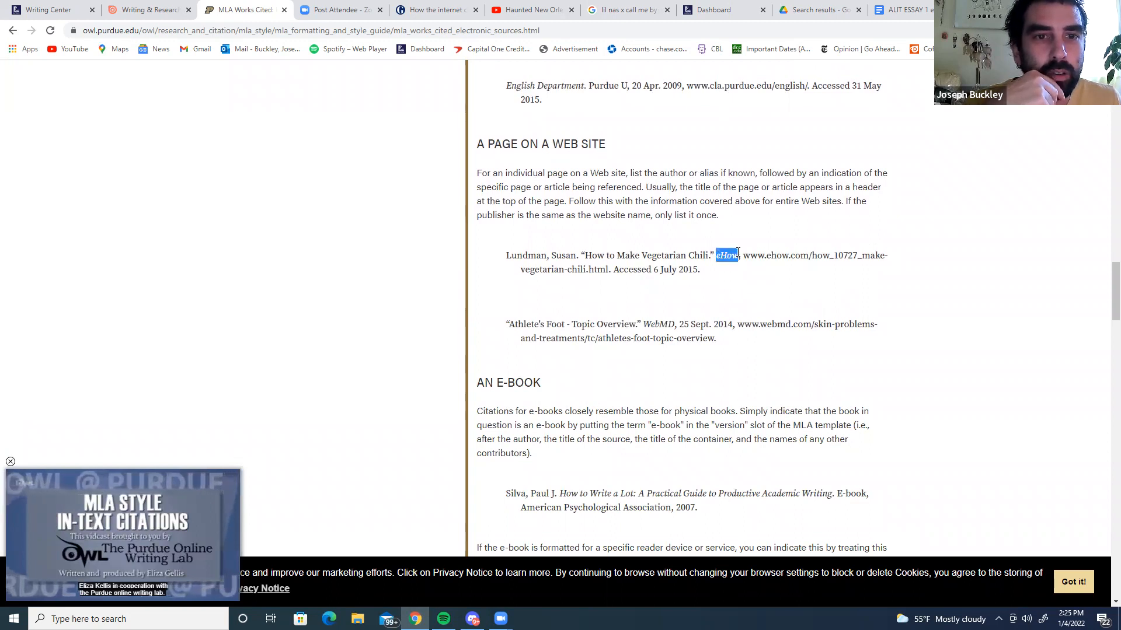
click(755, 273)
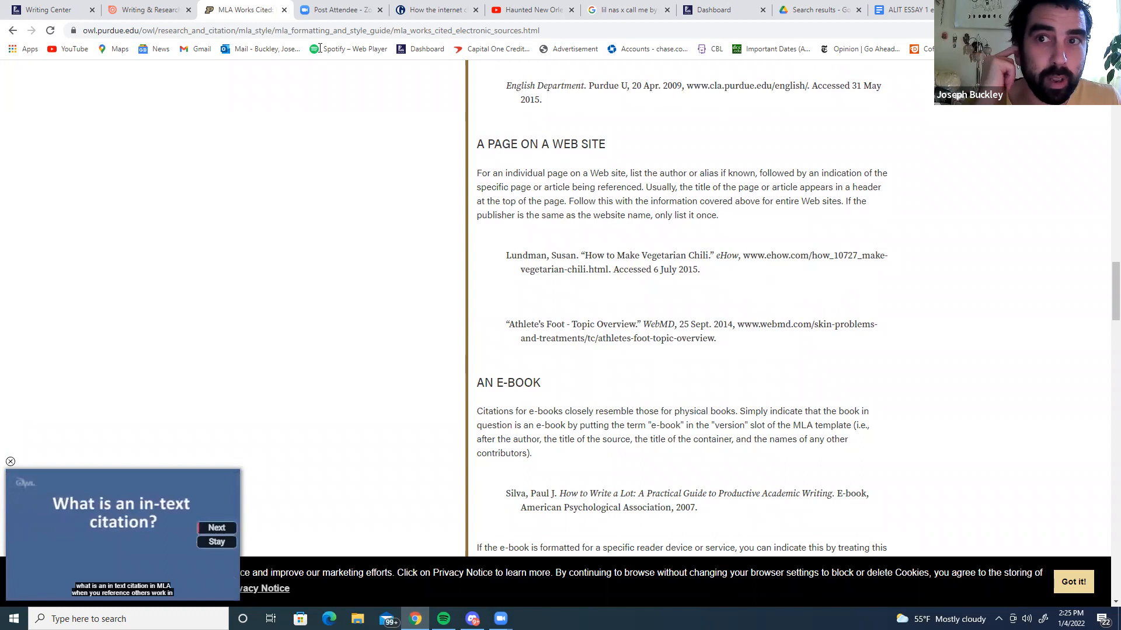
key(ctrl+shift+Tab)
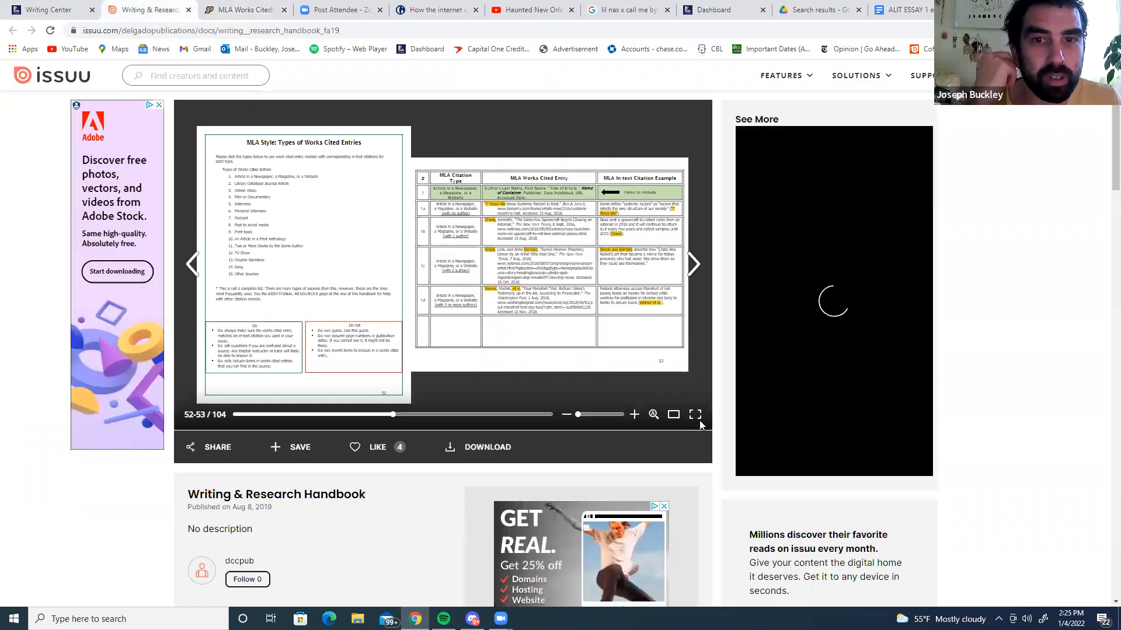
click(692, 413)
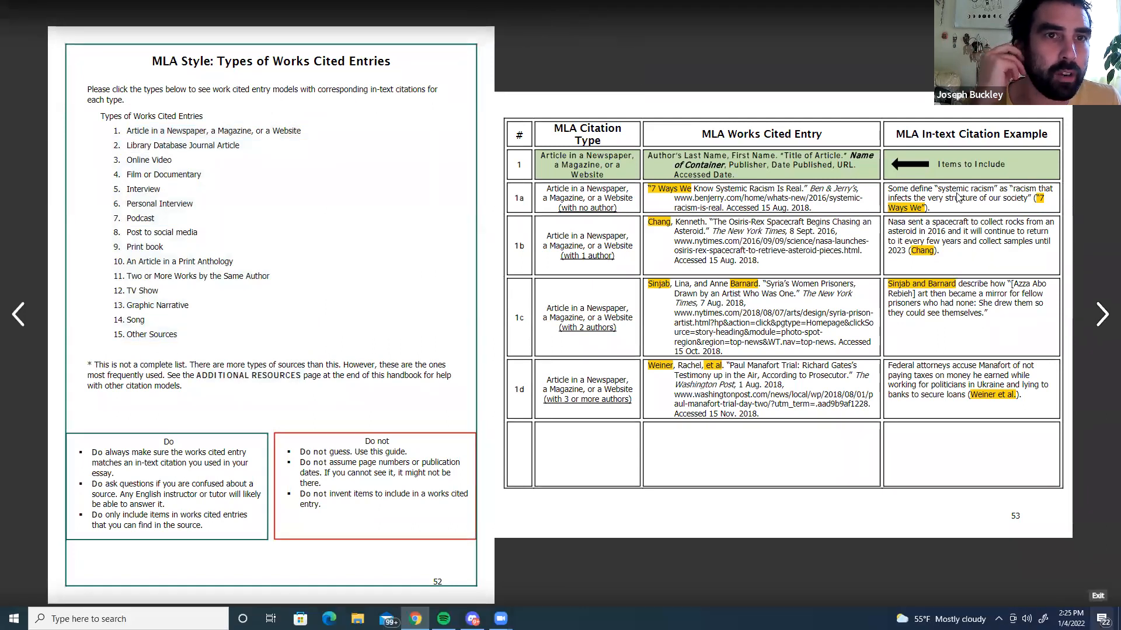
key(Escape)
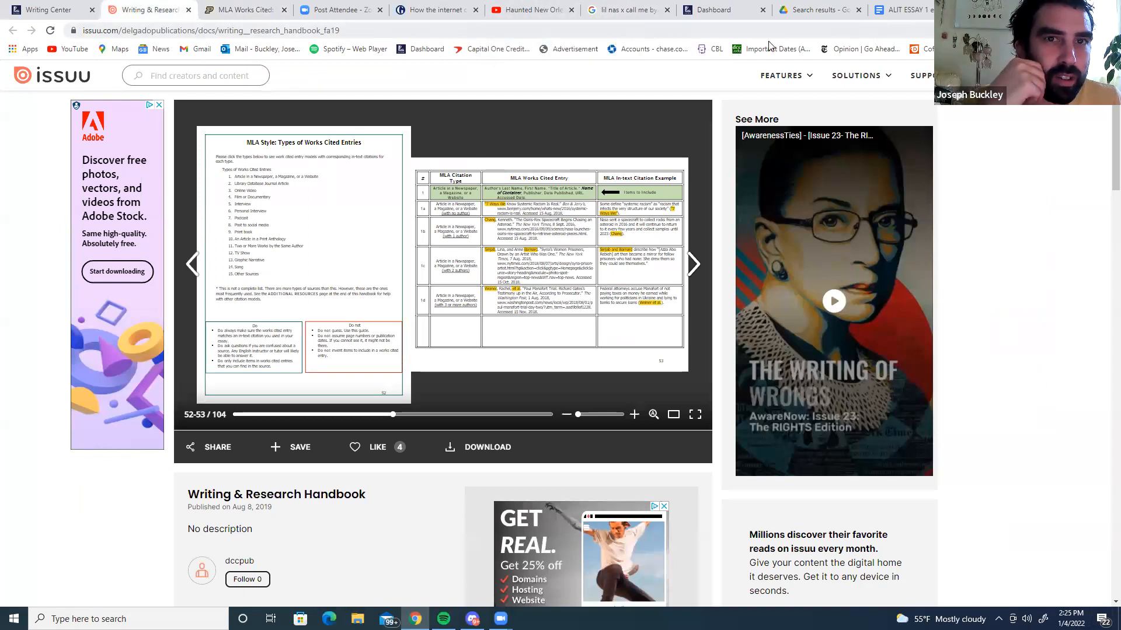
- Add the article's publication date, 7 Dec. 2017, after The Guardian, with a comma before and after the date
click(440, 7)
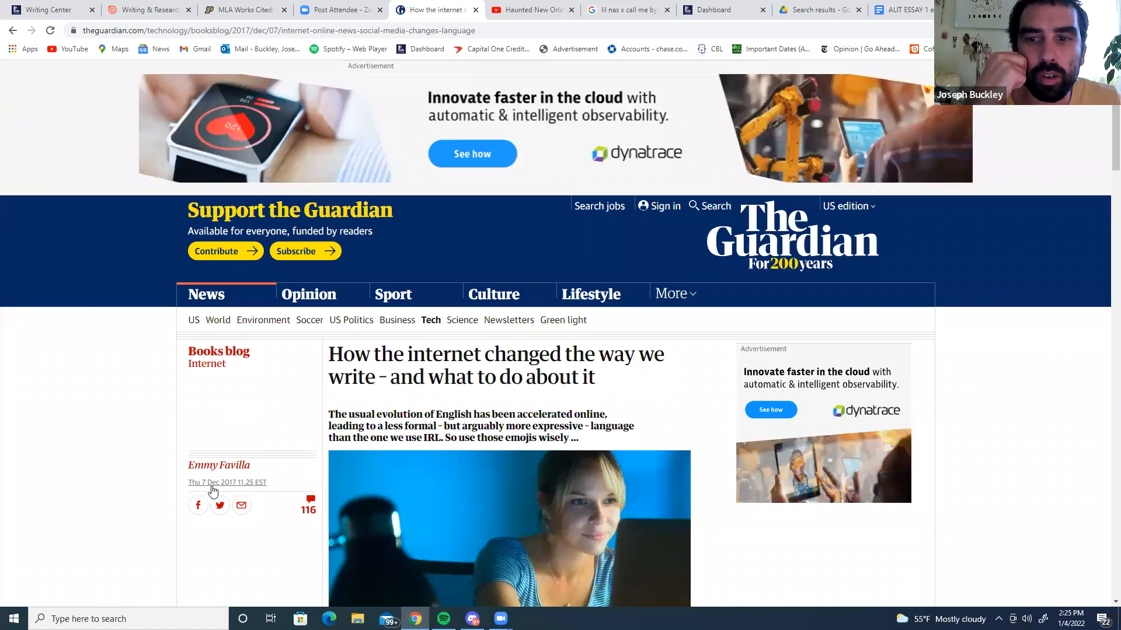
click(904, 16)
text(7 Dec. 2020)
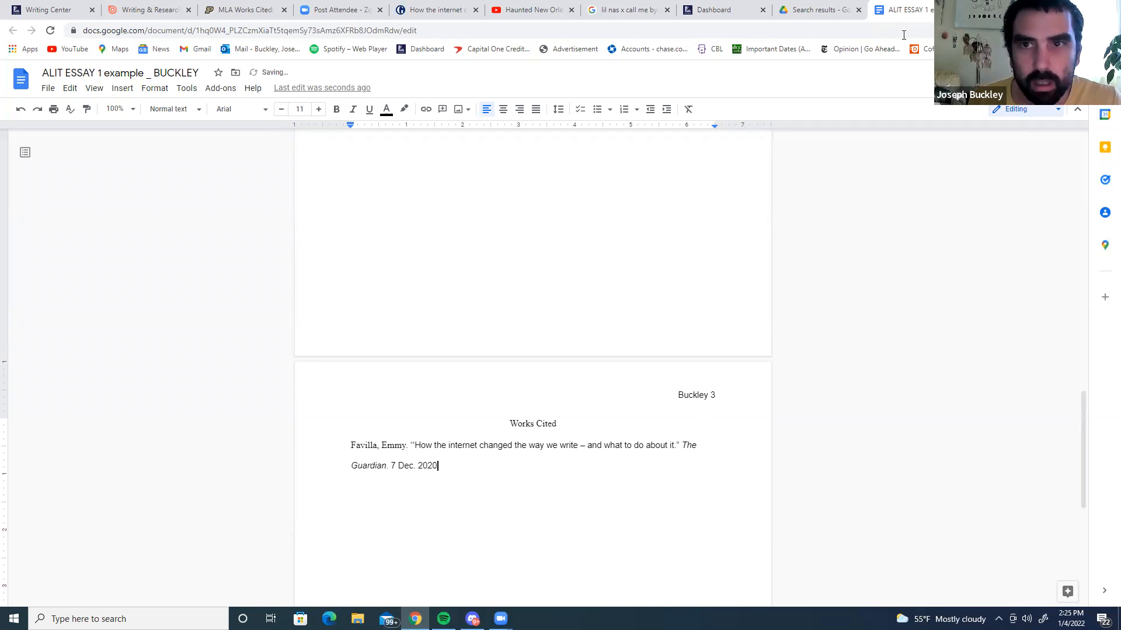
click(435, 10)
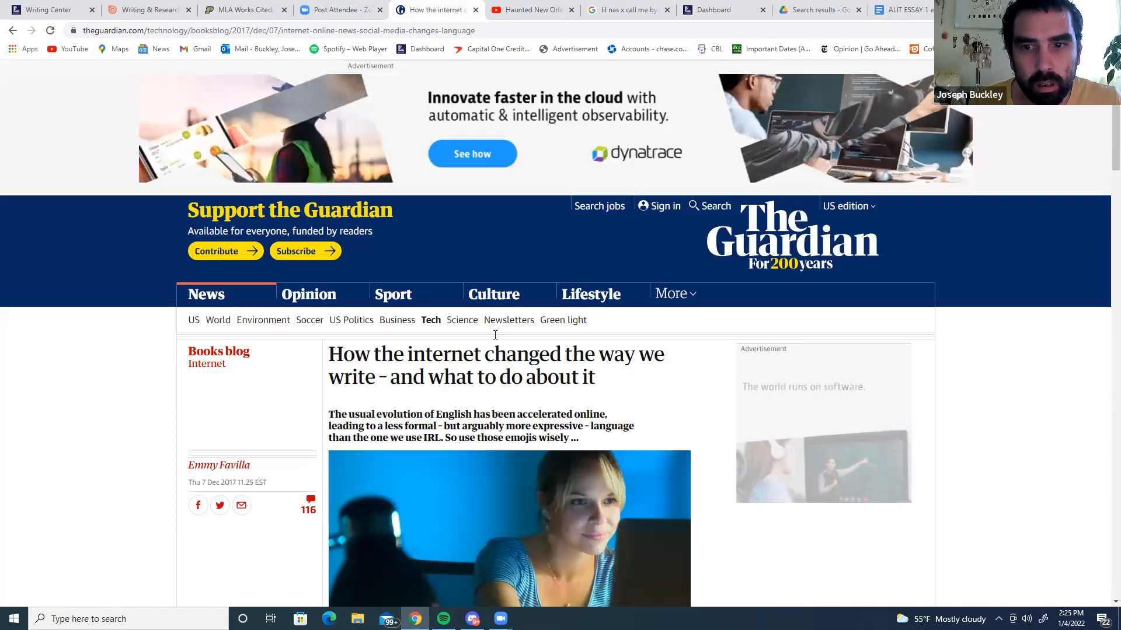
click(902, 10)
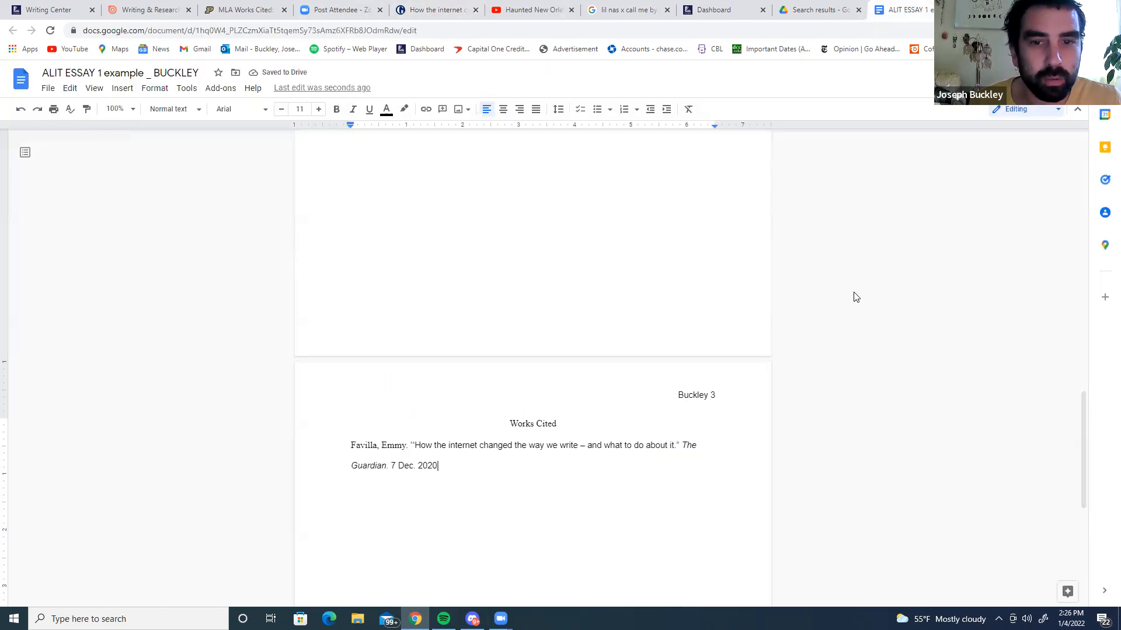
key(BackSpace)
key(BackSpace)
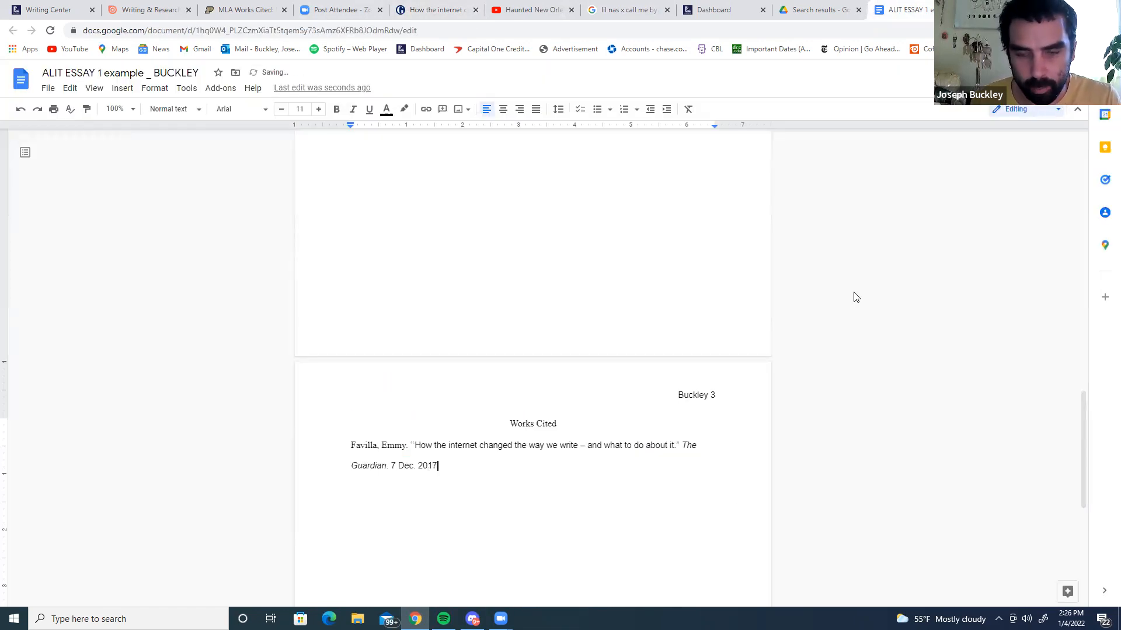
click(389, 470)
text(1)
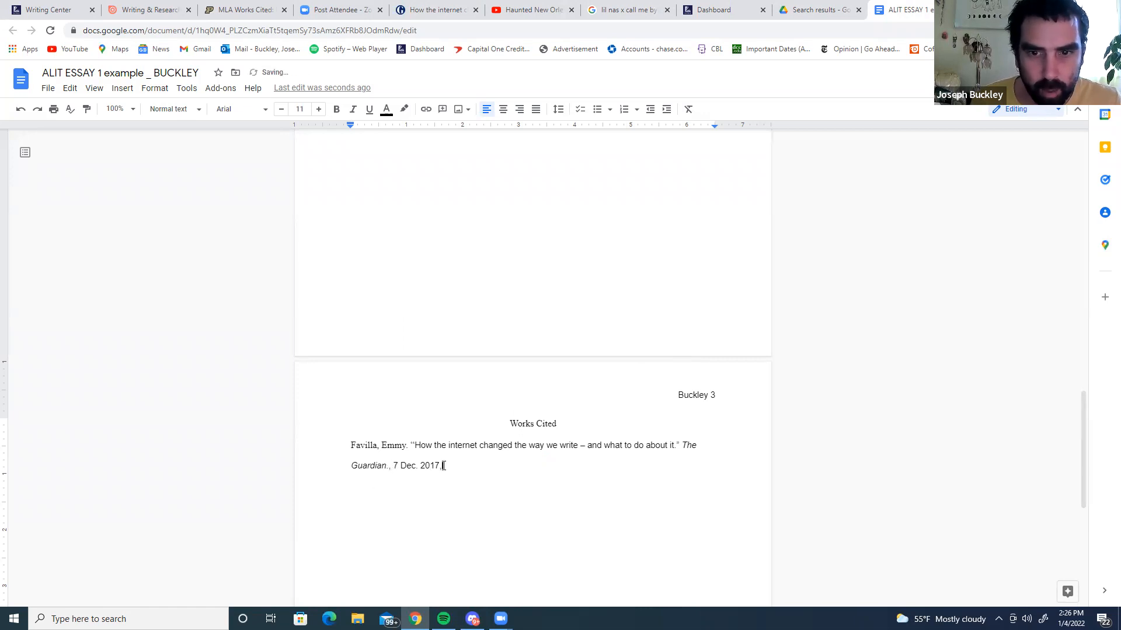
- Copy the Guardian article's URL into the Works Cited entry after the publication date, separated from the comma by a space
click(452, 10)
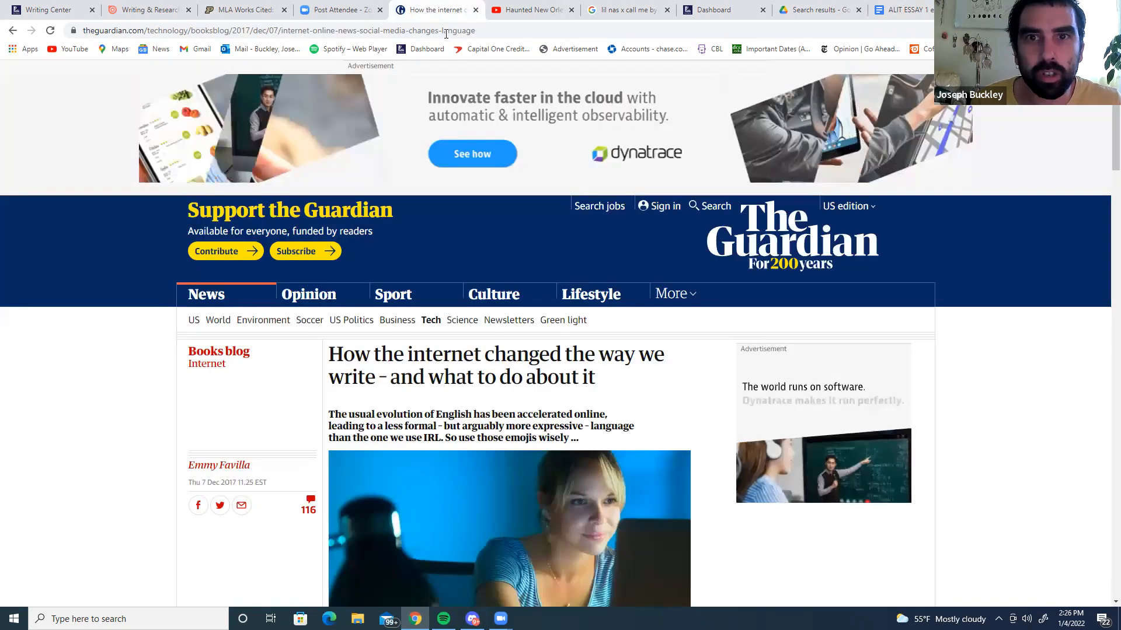
click(350, 31)
key(ctrl+c)
click(909, 7)
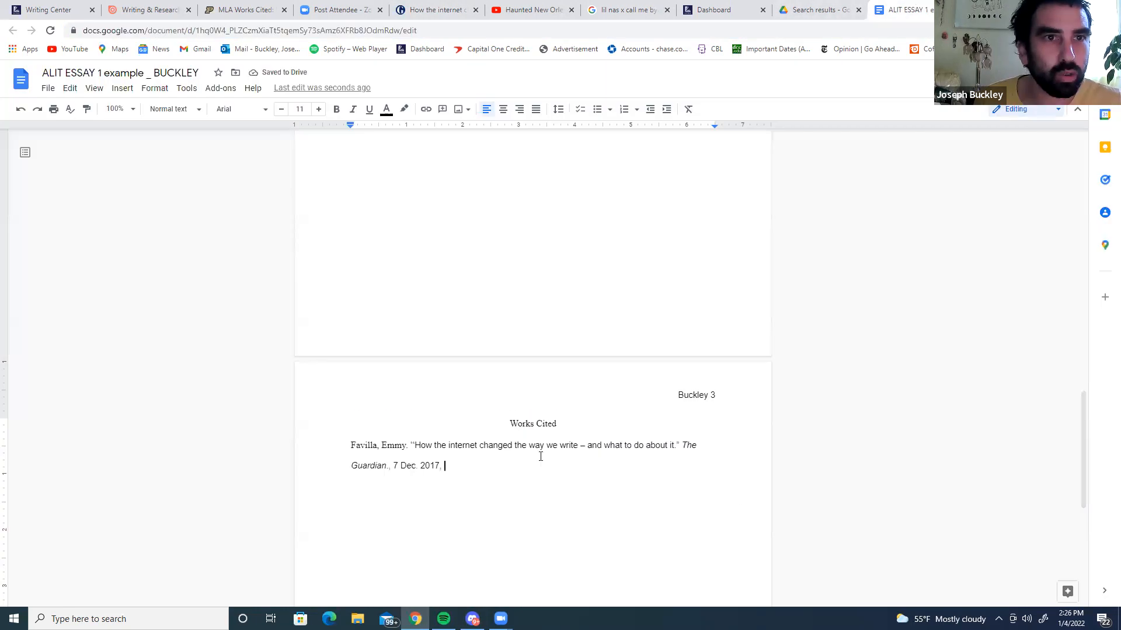
key(ctrl+v)
key(BackSpace)
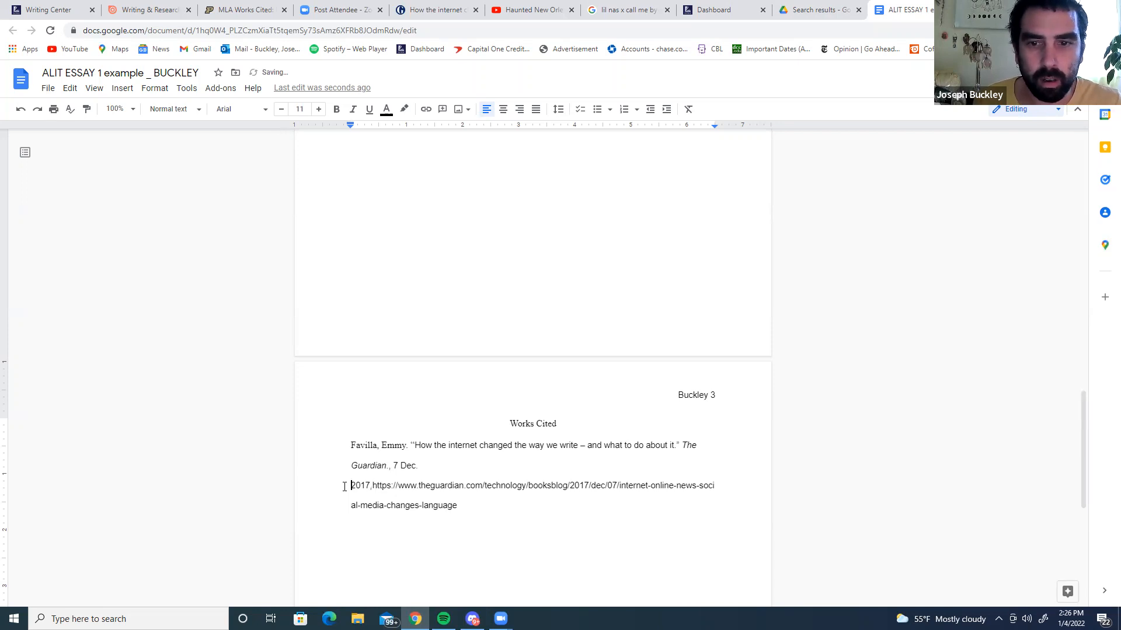
key(BackSpace)
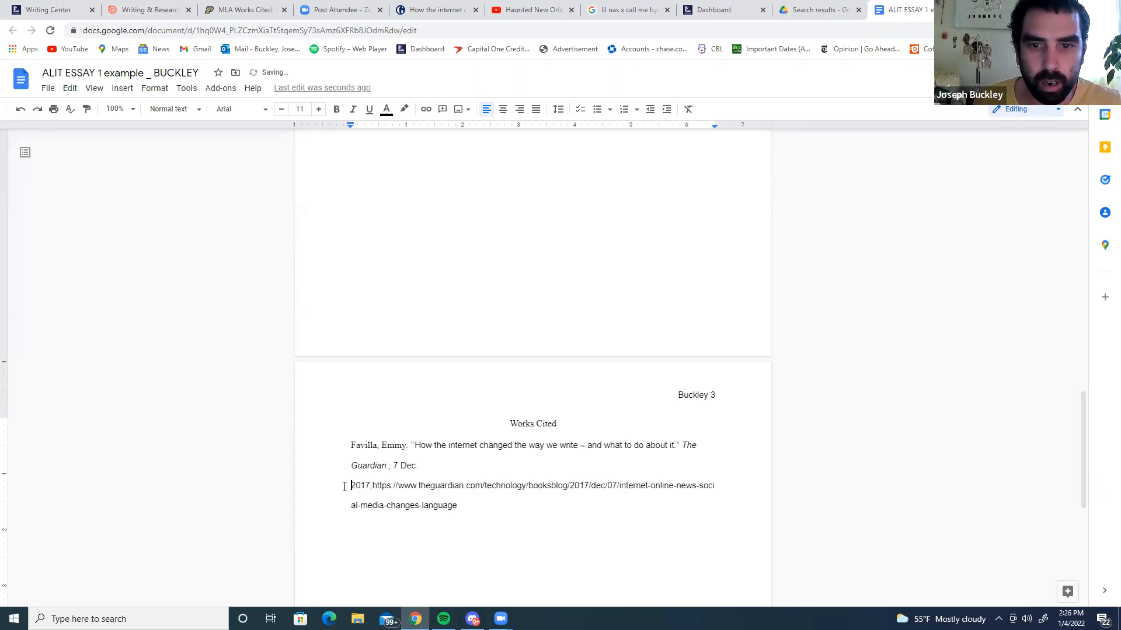
click(375, 489)
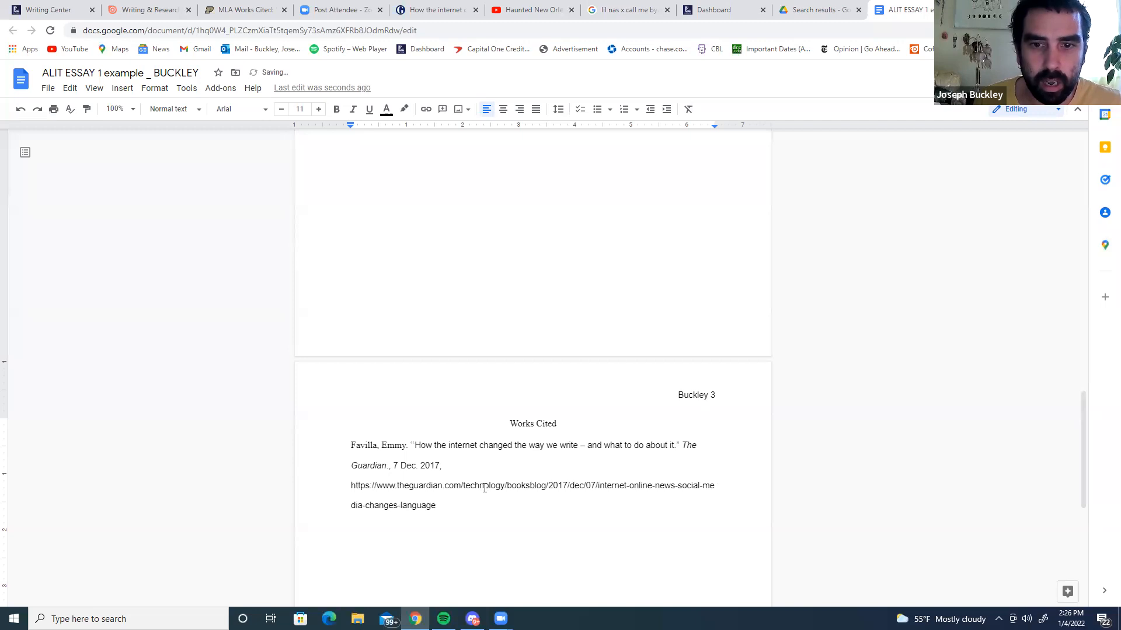
- End the URL with a period and, following Purdue OWL's example, add "Accessed 4 Jan. 2022." with new lines below the entry
drag(481, 512, 345, 451)
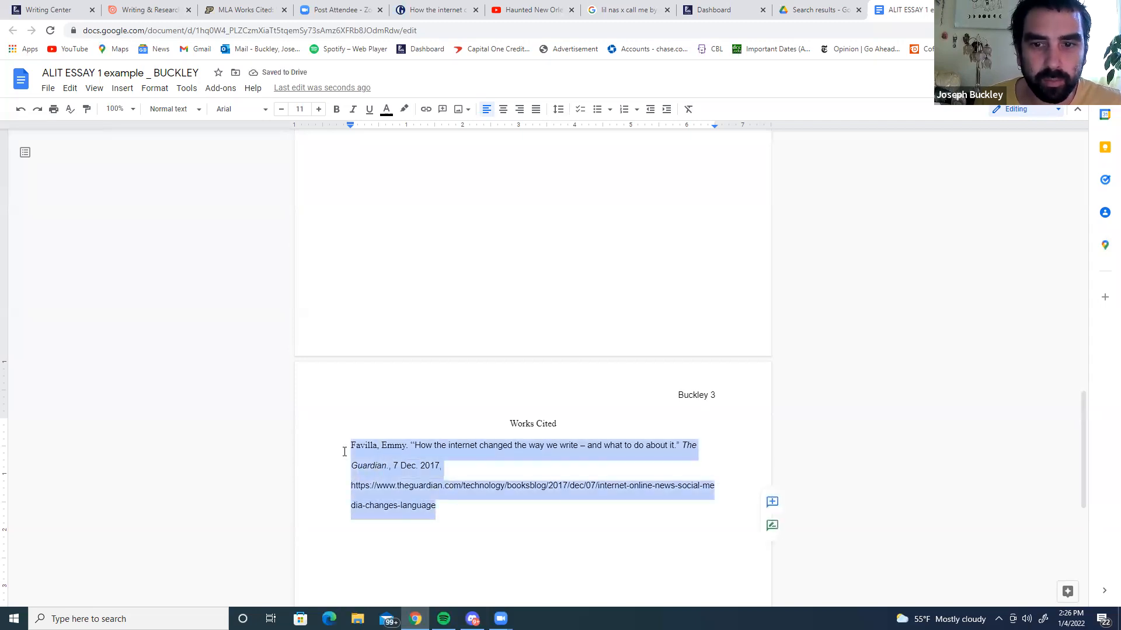
click(532, 506)
text(.)
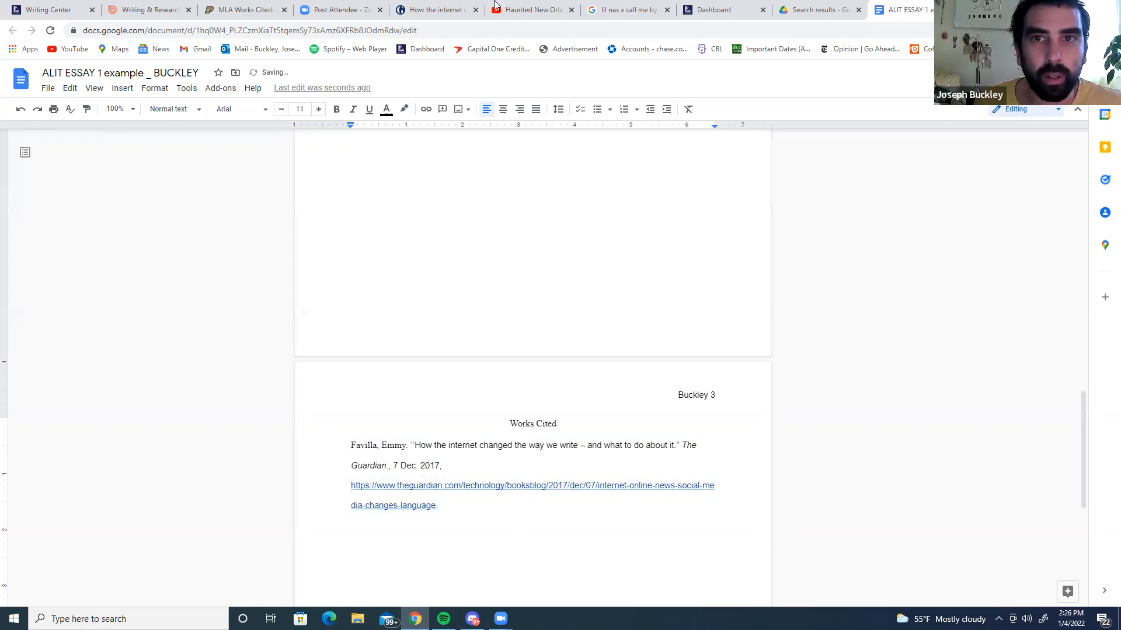
click(256, 10)
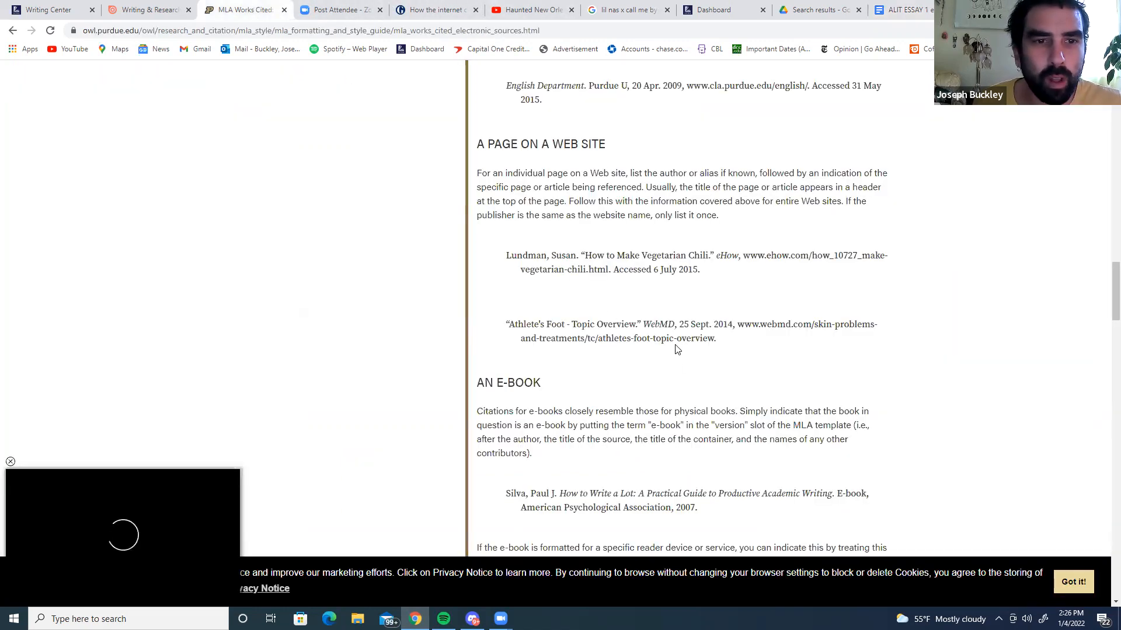
mouse_move(703, 273)
mouse_down()
mouse_move(629, 286)
mouse_move(714, 280)
mouse_up()
click(887, 9)
text(Accessed 4 Jan. 2022.)
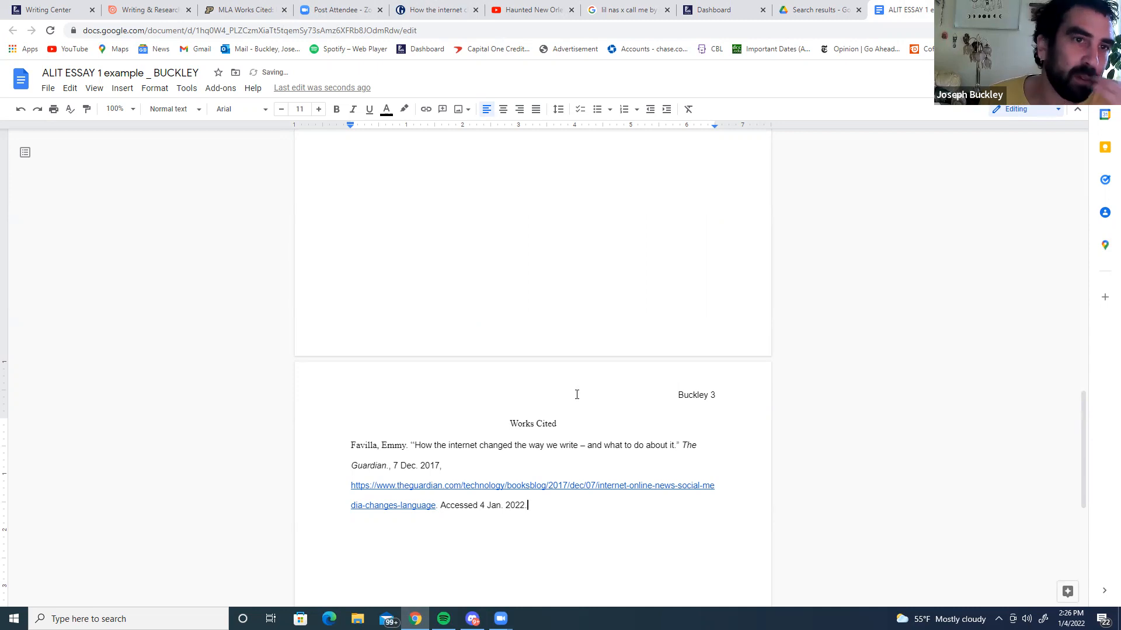
key(Return)
key(Return)
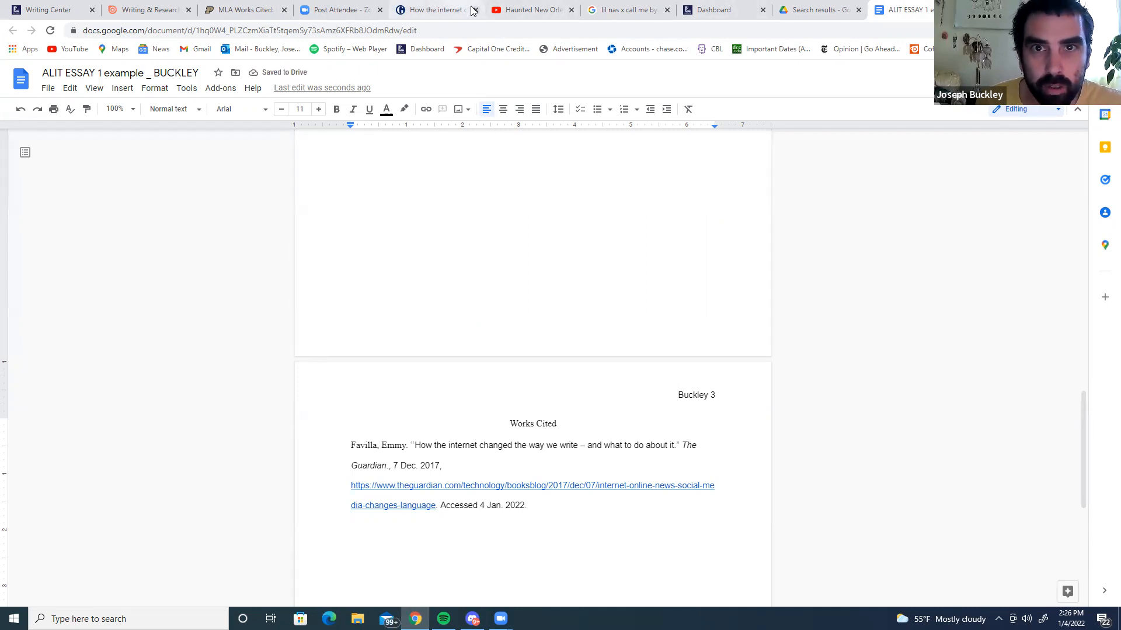
- Close the Guardian article and examine Purdue OWL's Electronic Sources page down to its tweet and YouTube video citation models
click(476, 10)
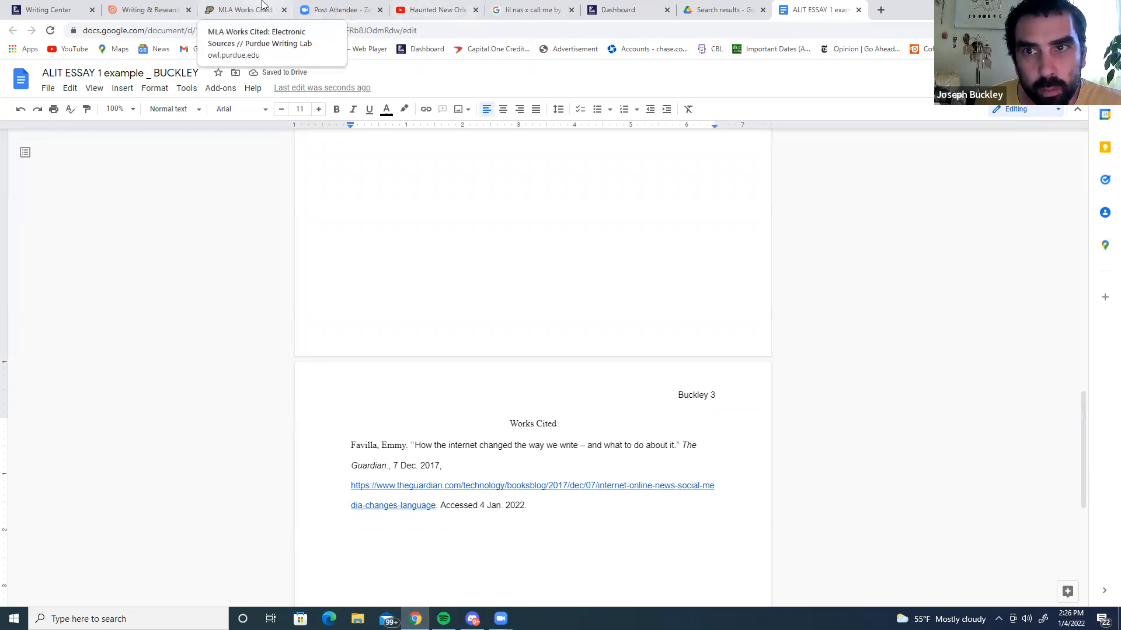
click(246, 10)
scroll(373, 338, up, 10)
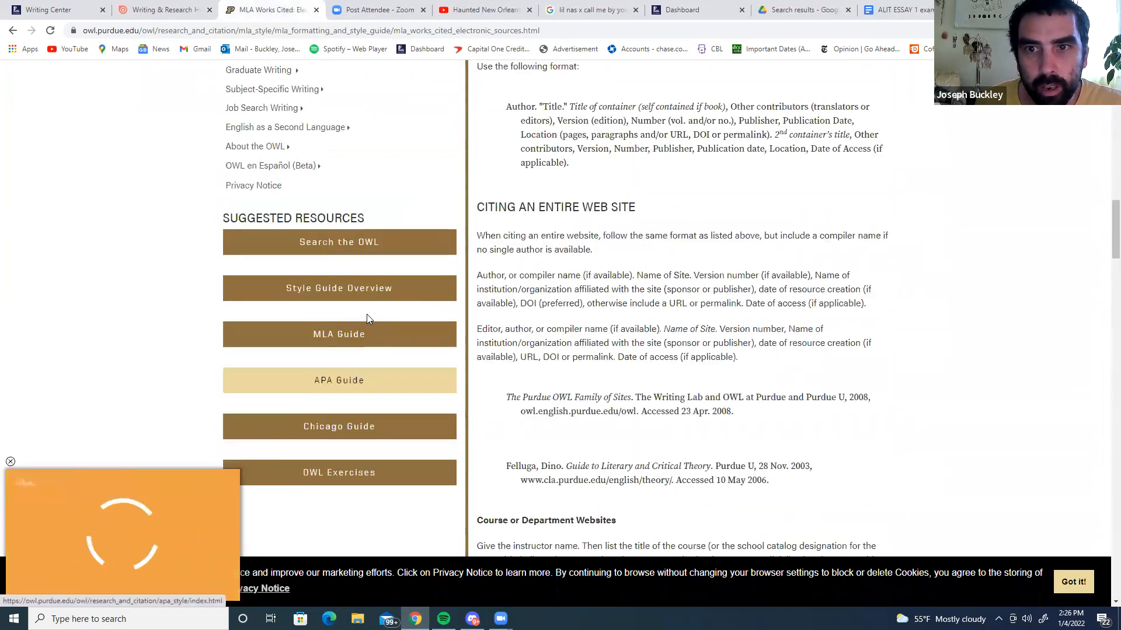
scroll(367, 318, up, 5)
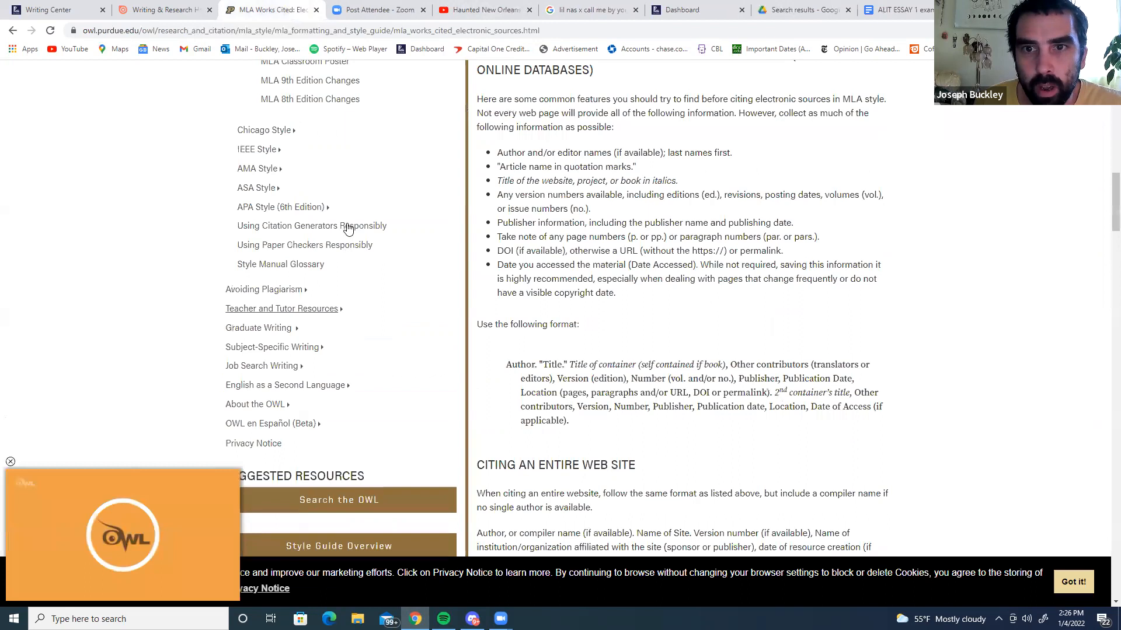
scroll(353, 220, up, 5)
scroll(1101, 250, up, 10)
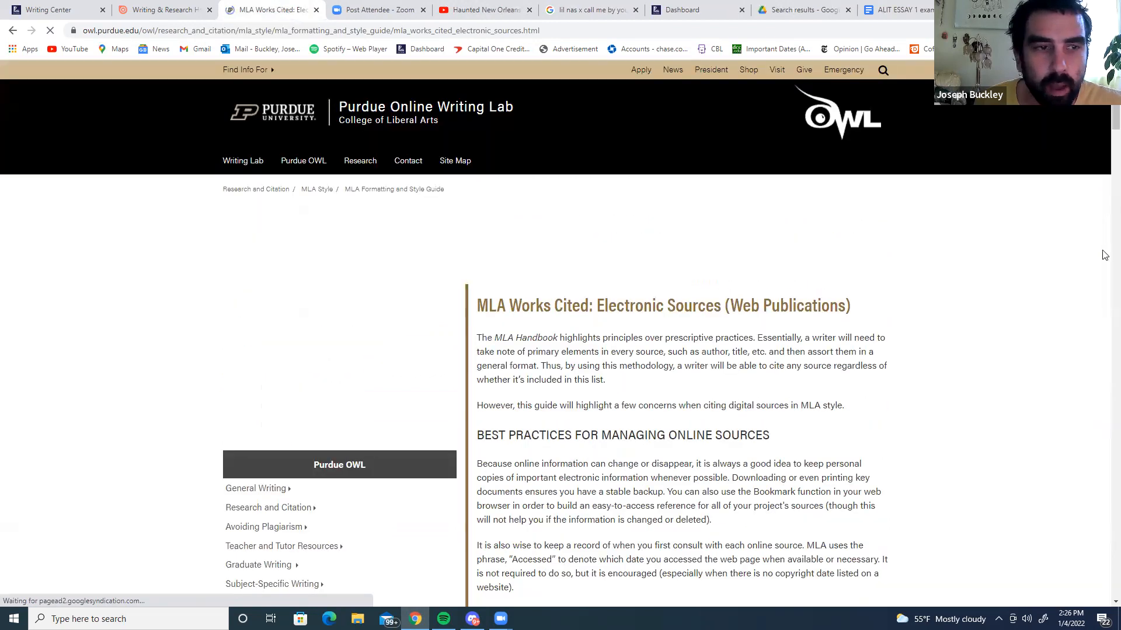
scroll(1103, 245, down, 10)
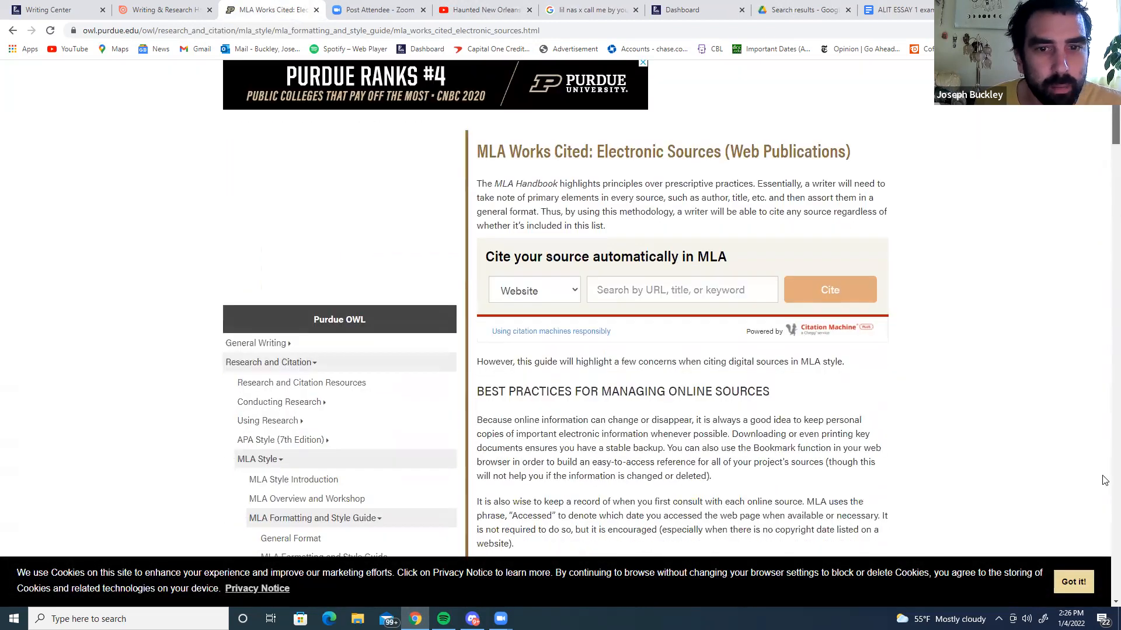
scroll(673, 388, down, 14)
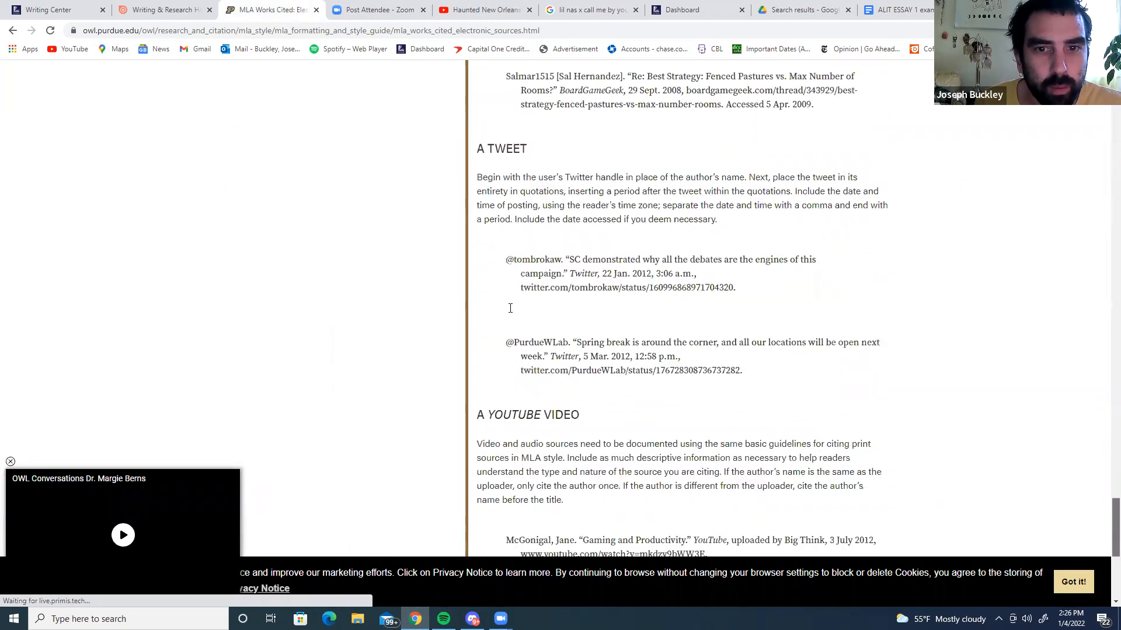
drag(496, 285, 725, 312)
click(726, 312)
- Turn the handbook to pages 54-55 and enlarge them to read the Online Video entry model
click(198, 7)
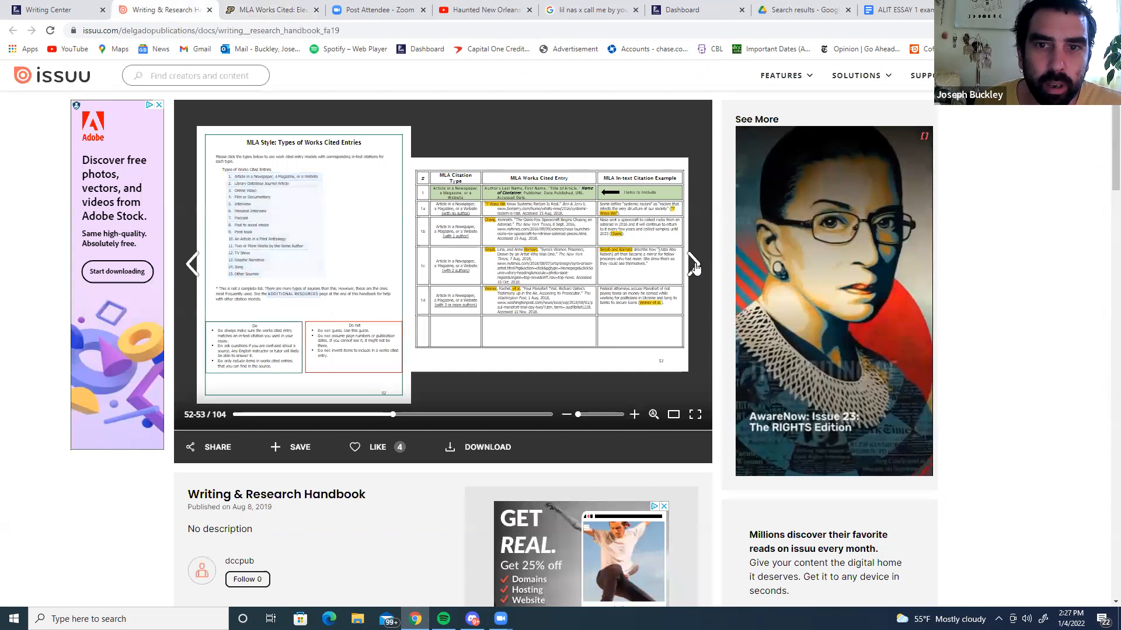
click(695, 266)
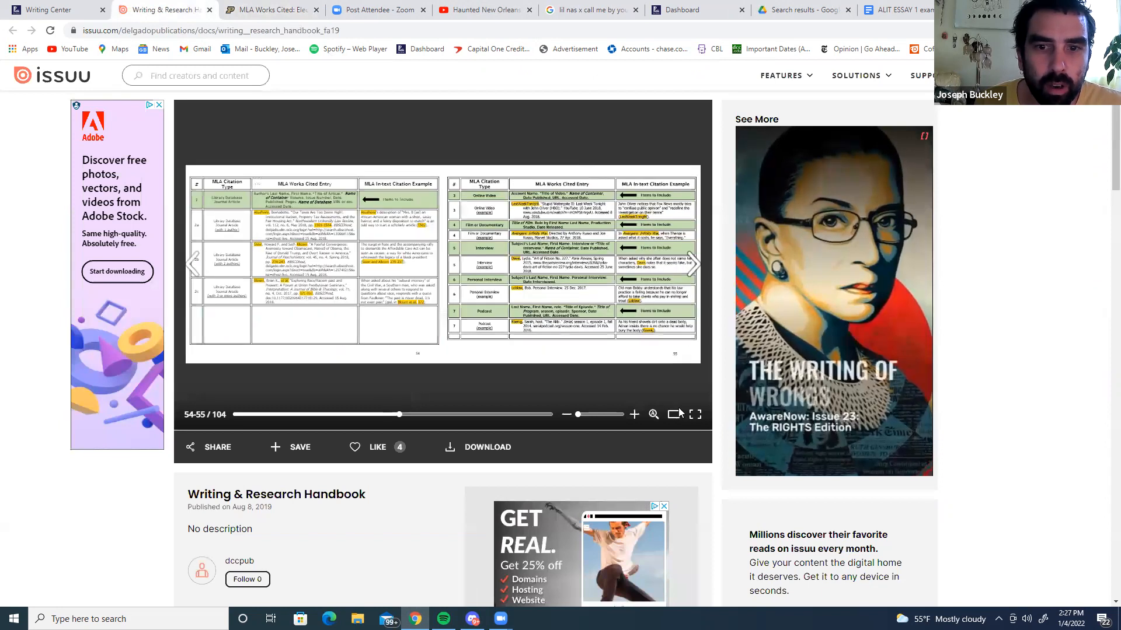
click(708, 186)
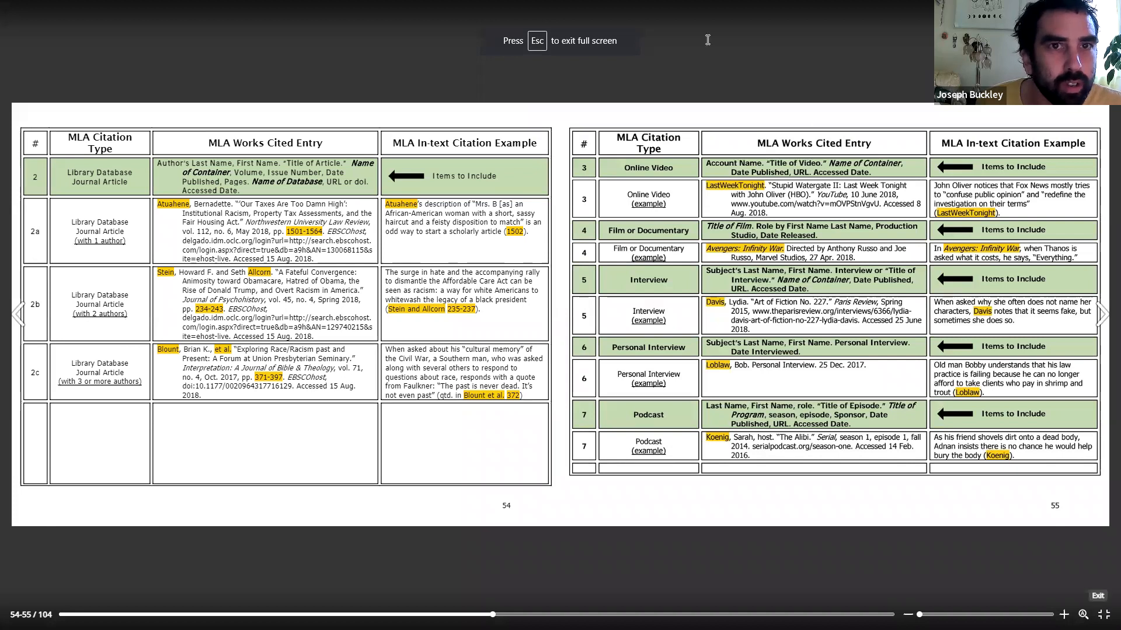
key(Escape)
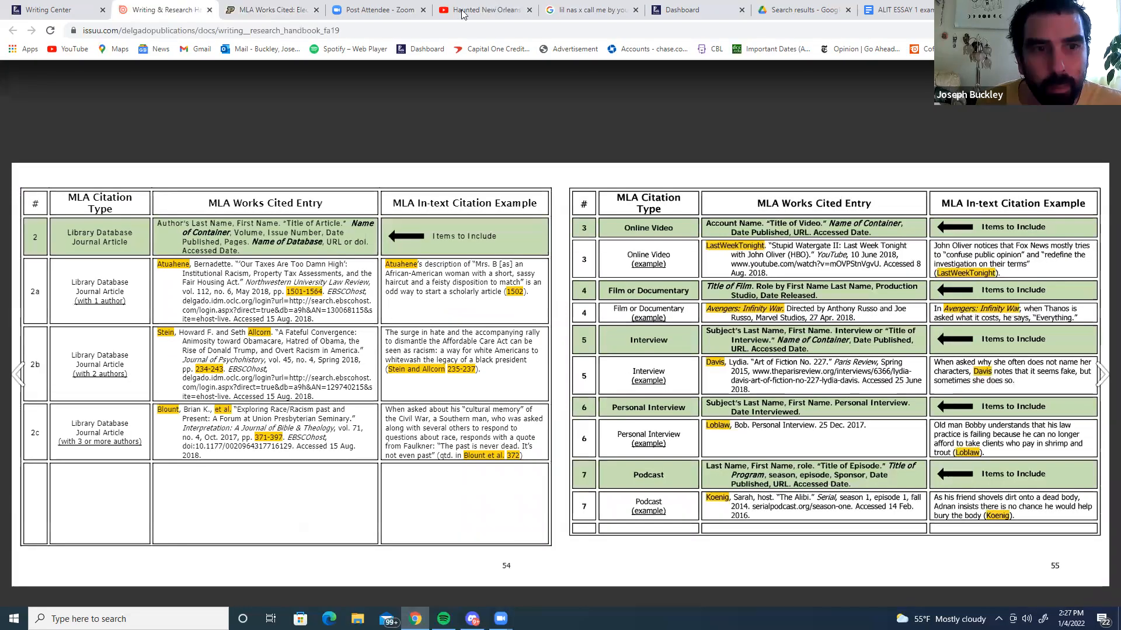
- Start a new Works Cited entry with the YouTube video's account name, "Free Tours By Foot - New Orleans."
key(ctrl+5)
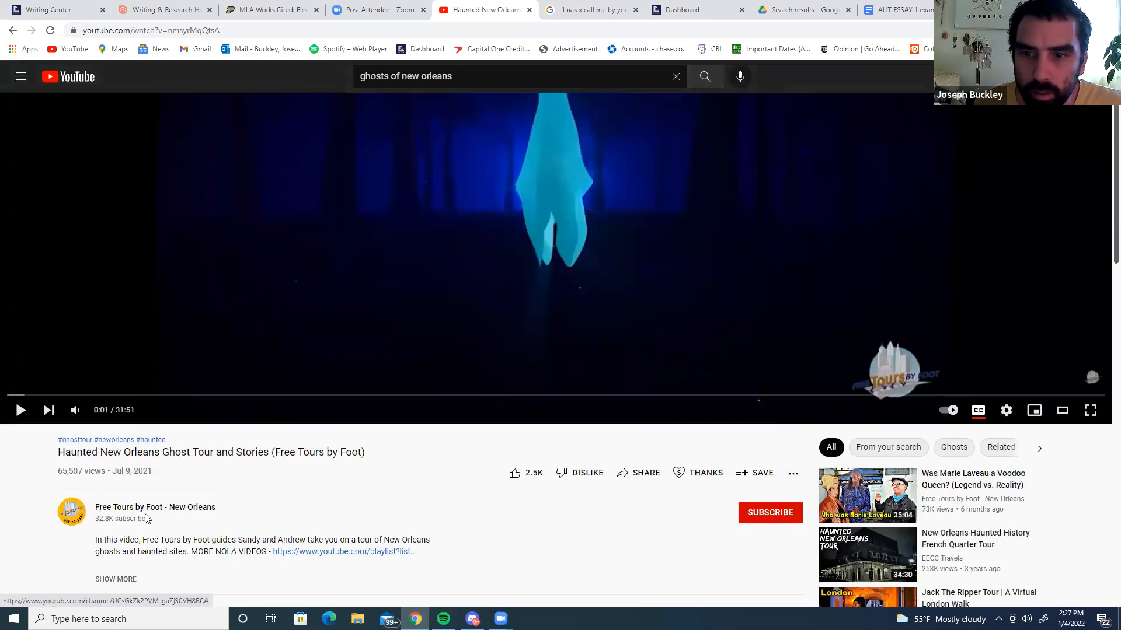
click(928, 10)
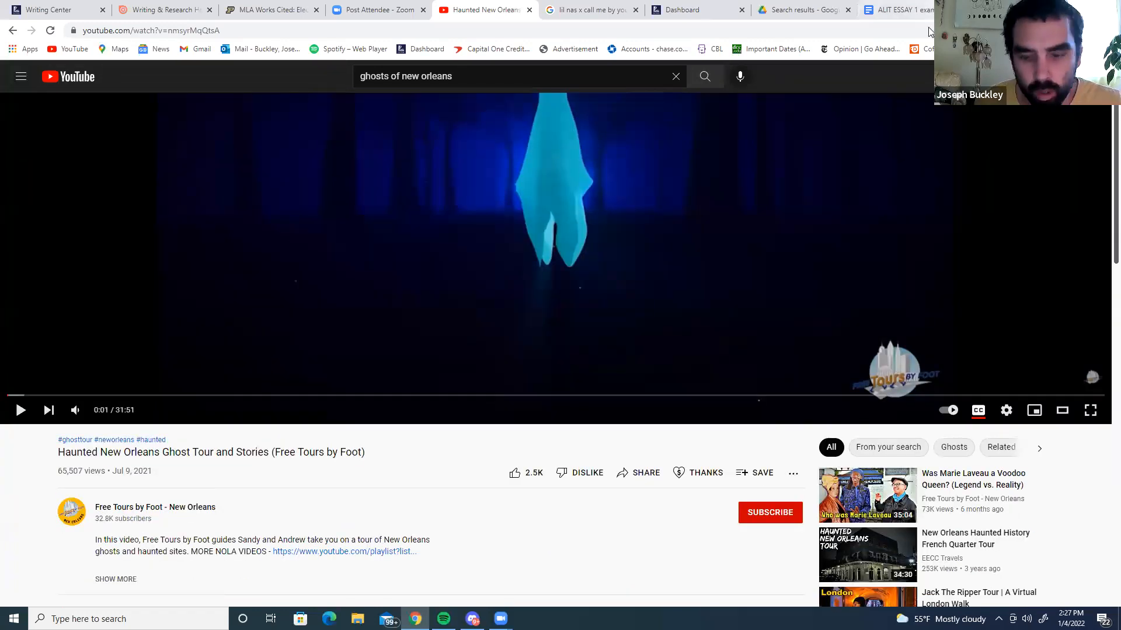
text(Free Tours By Foot - New Orleans.)
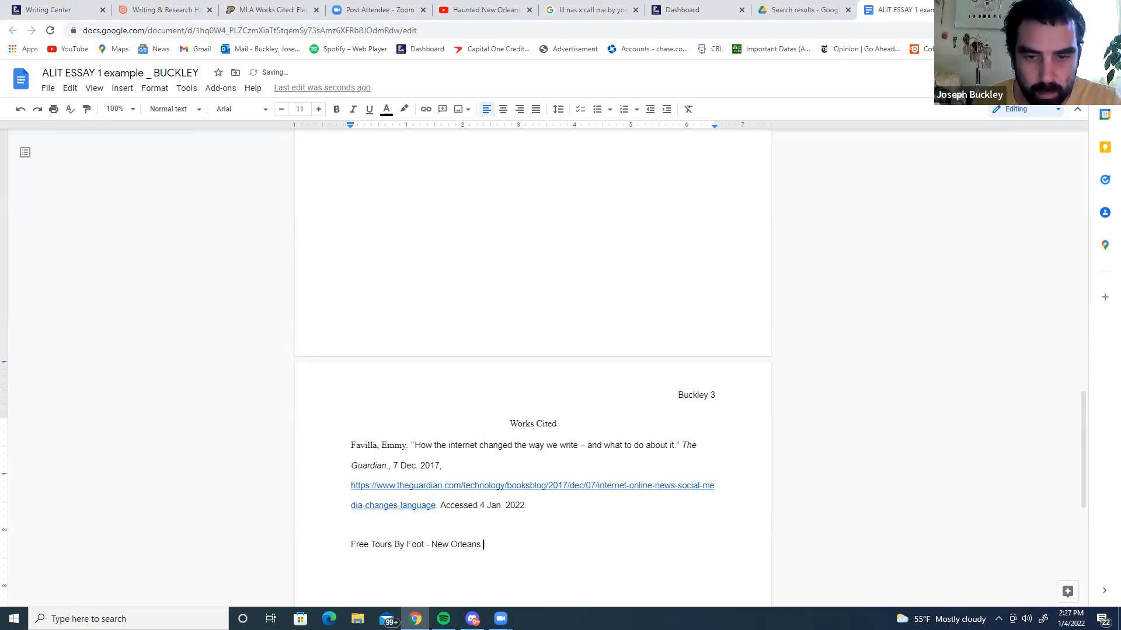
- Copy the YouTube video's title into the entry after the account name, apply Normal text, and enclose it in quotation marks
click(501, 12)
drag(58, 457, 369, 452)
key(ctrl+c)
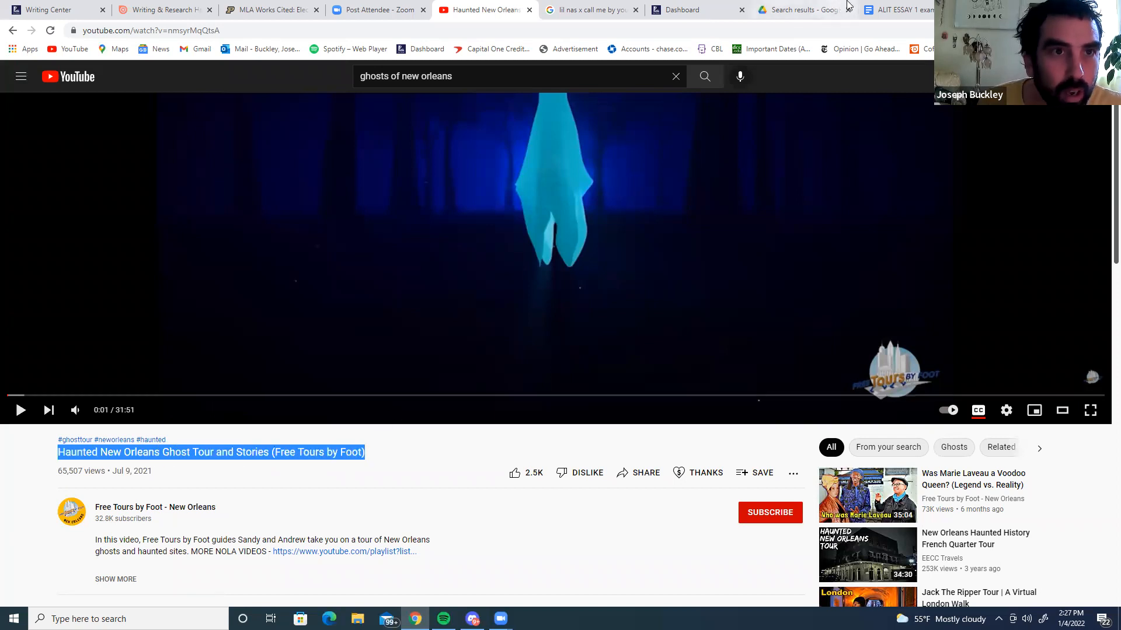
click(899, 10)
key(ctrl+v)
drag(647, 521, 486, 482)
click(173, 109)
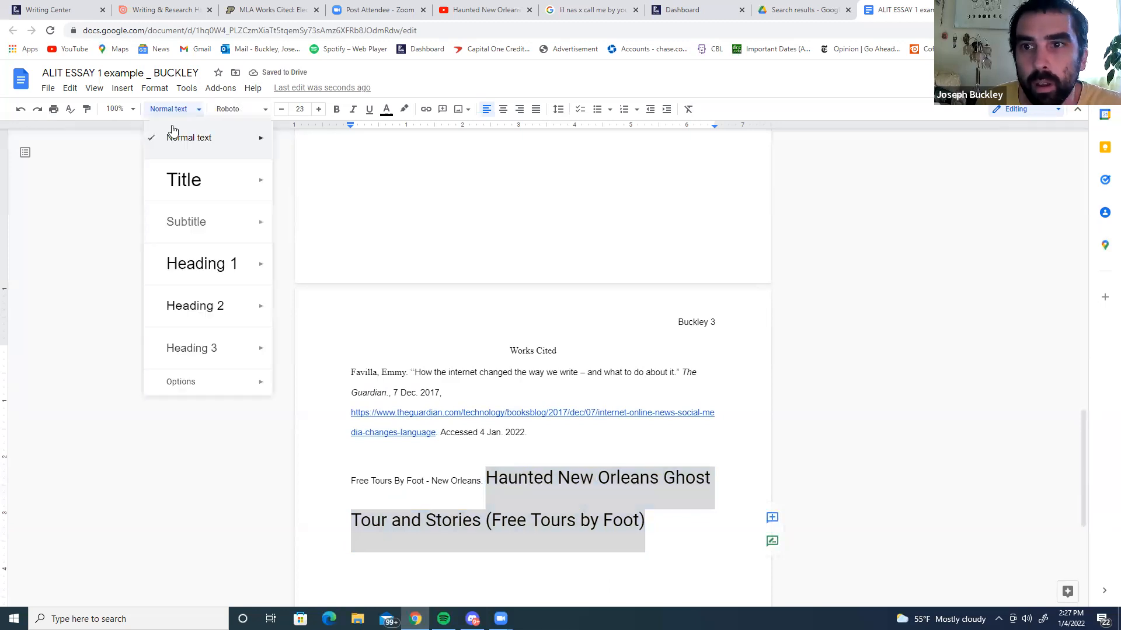
click(173, 143)
click(486, 474)
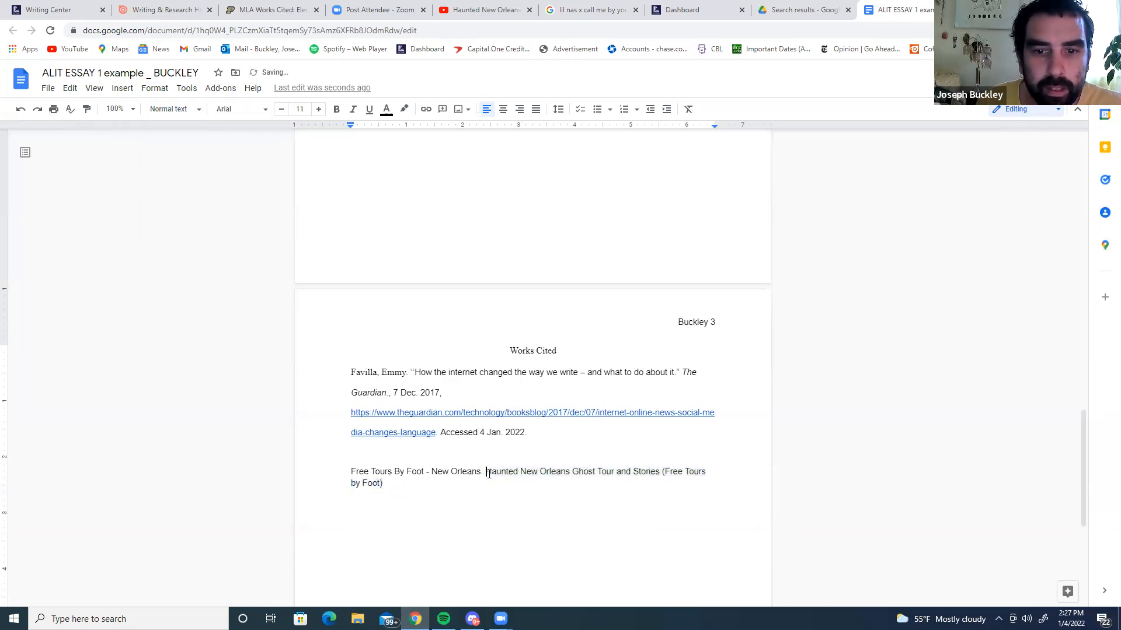
text(")
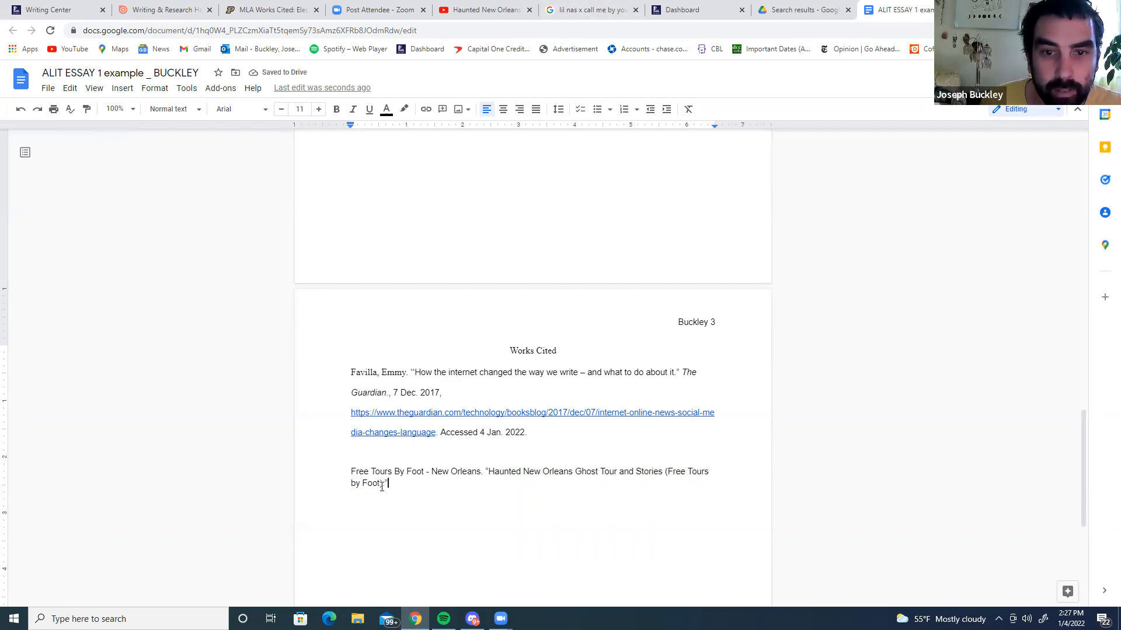
- Check the Purdue OWL and handbook video models, and add "Youtube," after the video title
click(266, 8)
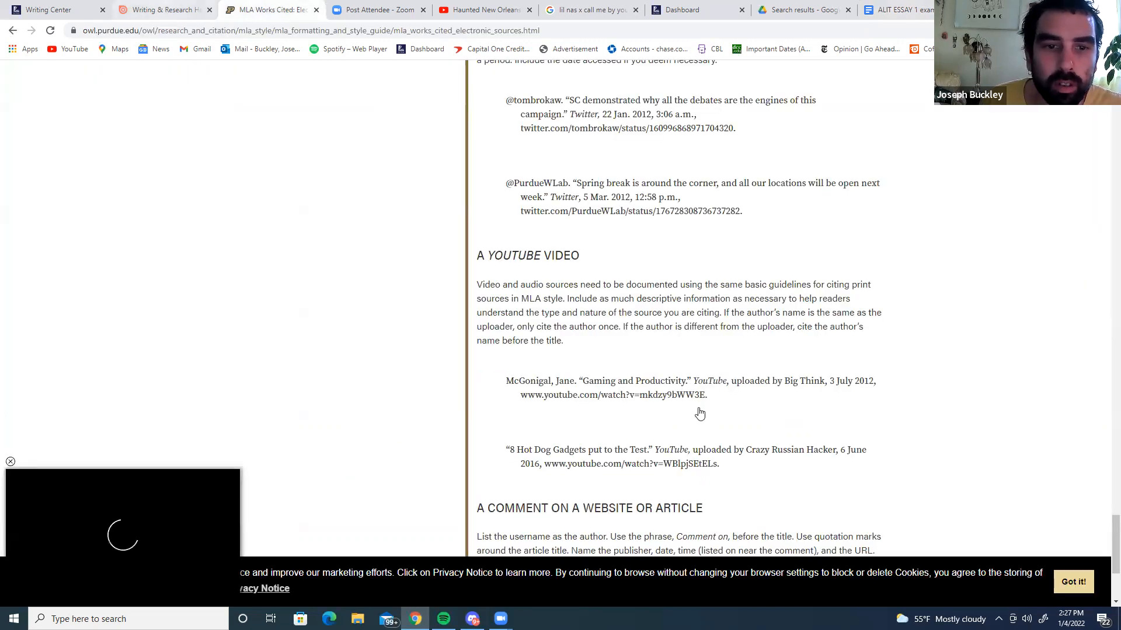
key(ctrl+shift+Tab)
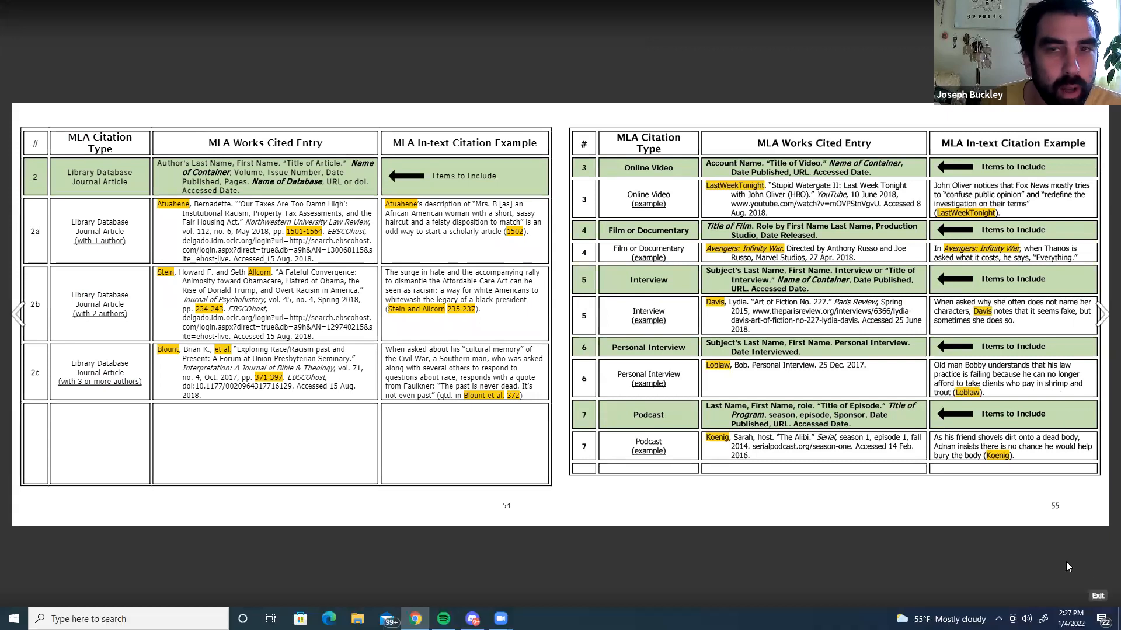
key(Escape)
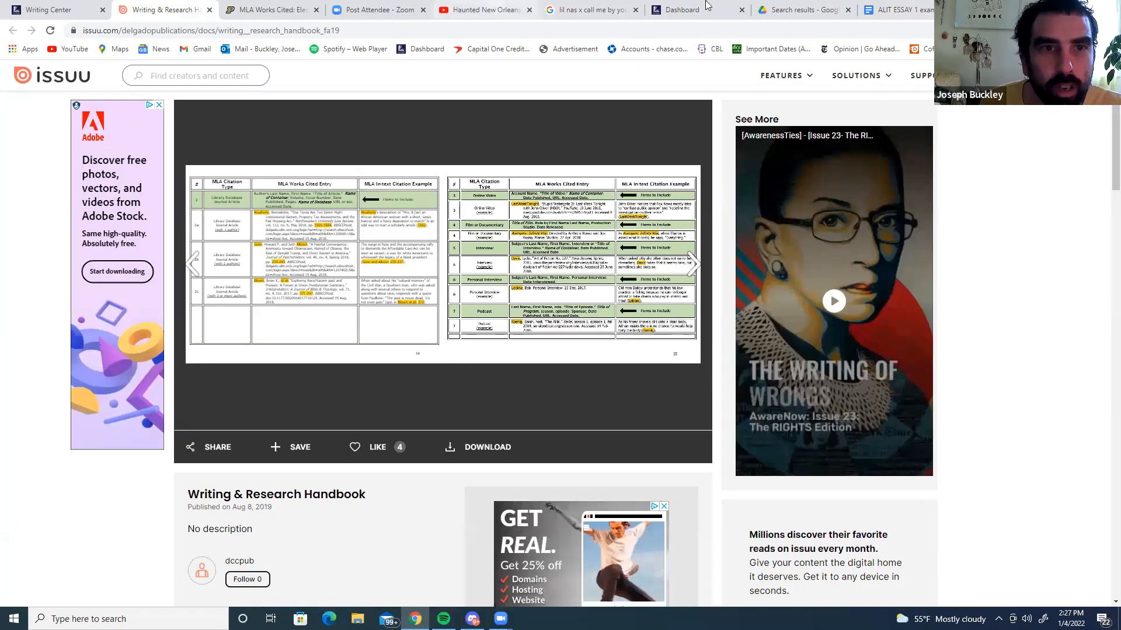
click(487, 9)
click(923, 8)
text(Youtube.)
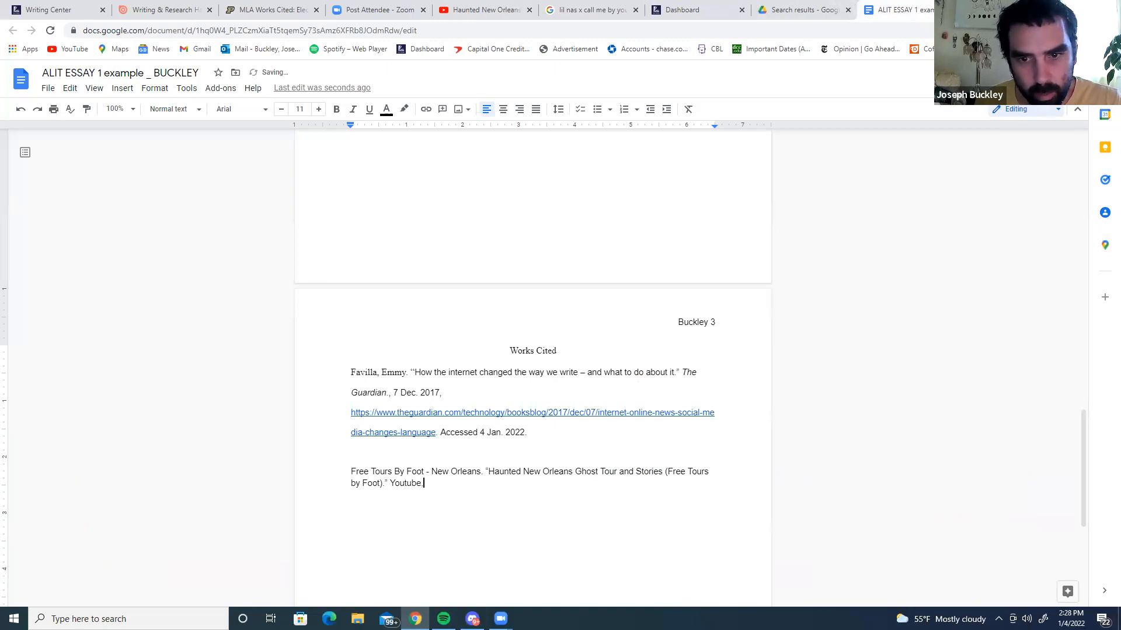
- Add the video's publication date from its YouTube page, "9 July 2021," after Youtube
click(489, 9)
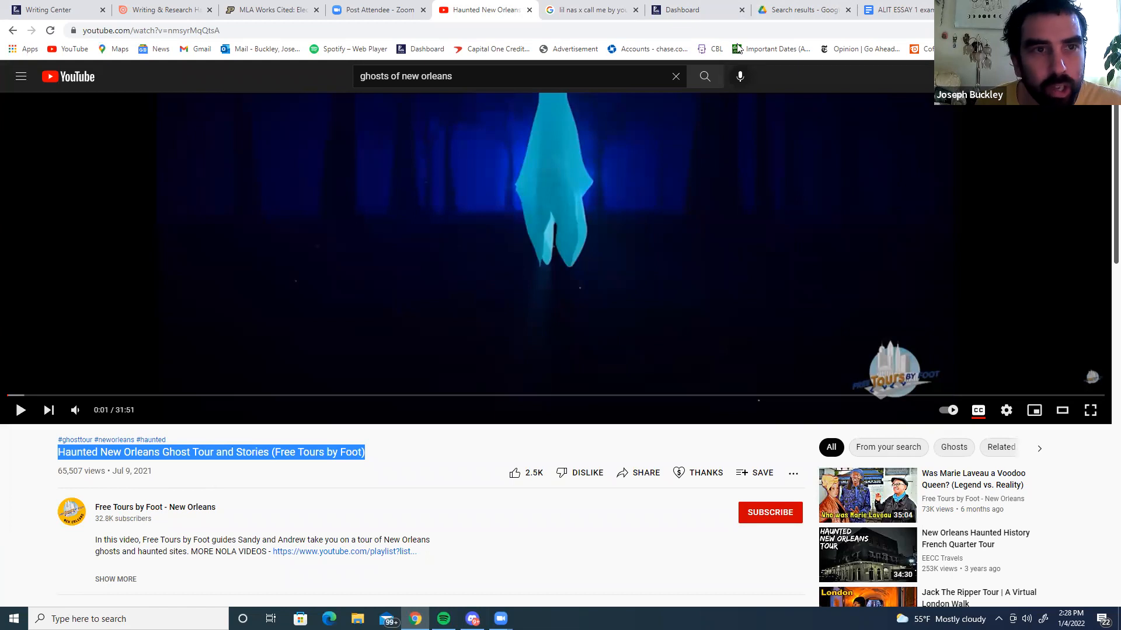
click(897, 10)
text(9 July 2021,)
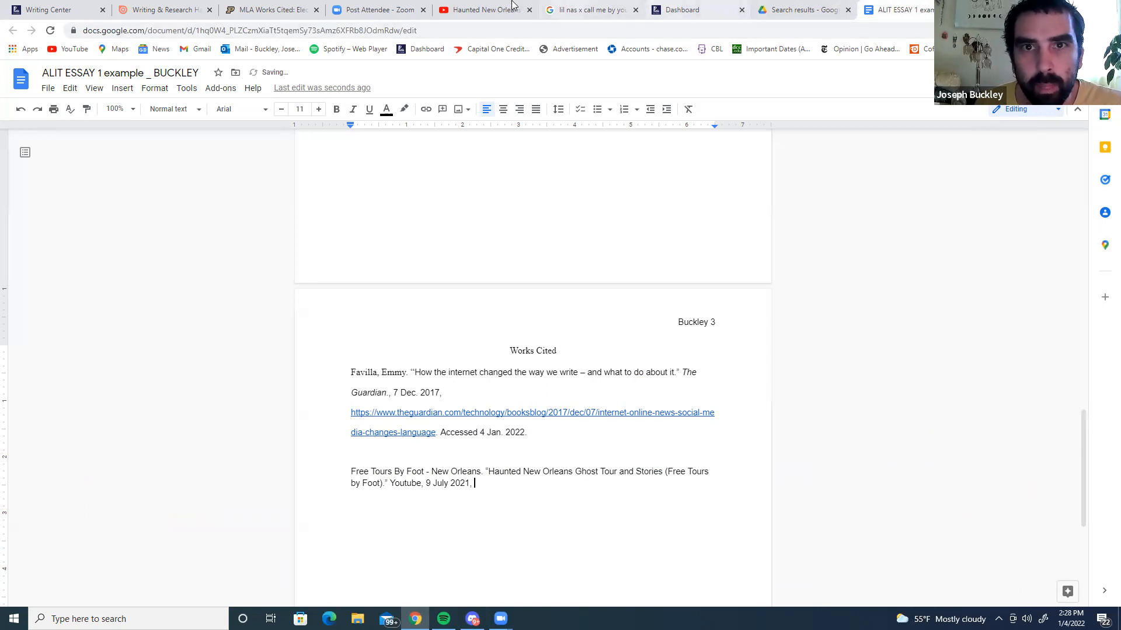
- Copy the YouTube video's URL into the Works Cited entry after the publication date
click(497, 12)
click(486, 28)
key(ctrl+c)
click(899, 9)
key(ctrl+v)
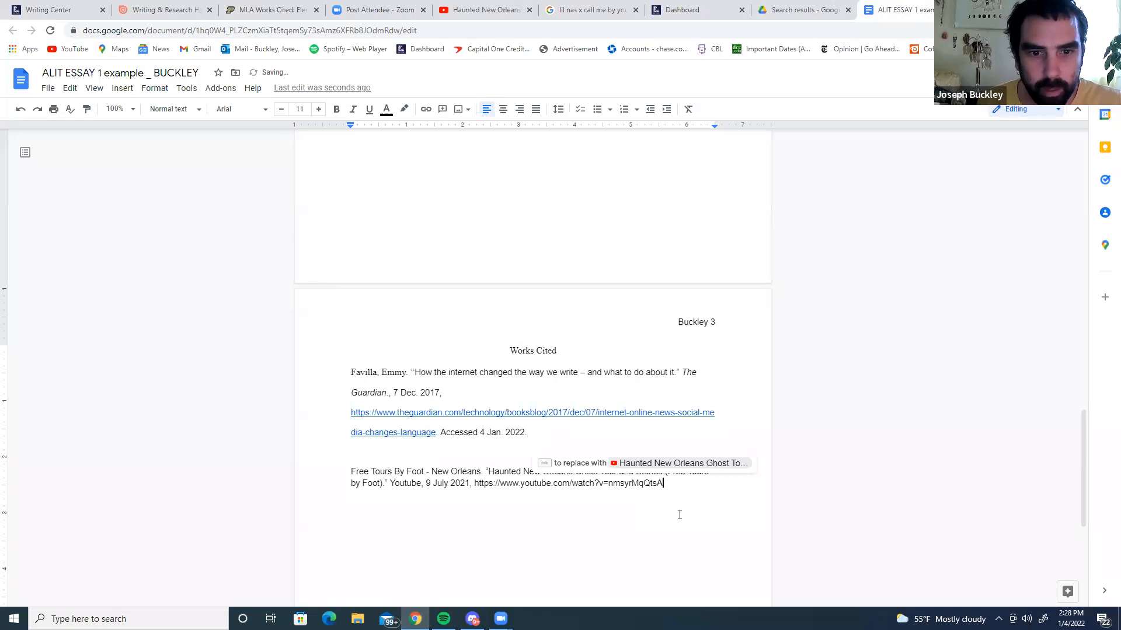
- End the video URL with a period, add "Accessed 4 Jan. 2022." with a new line below, and close the video page
text(. )
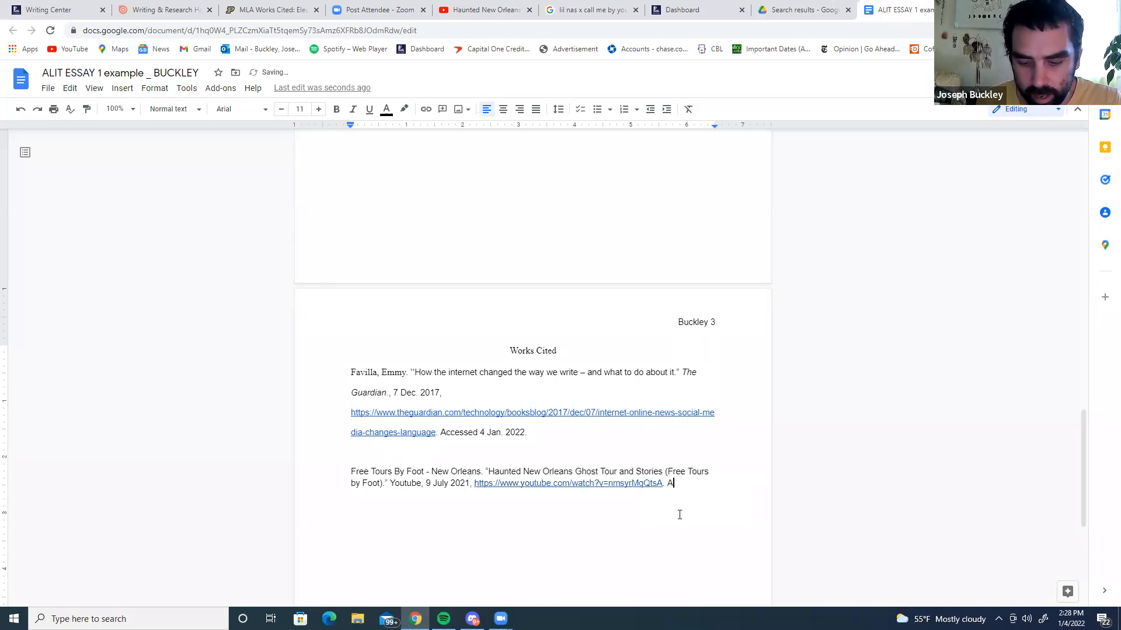
text(Accessed 4)
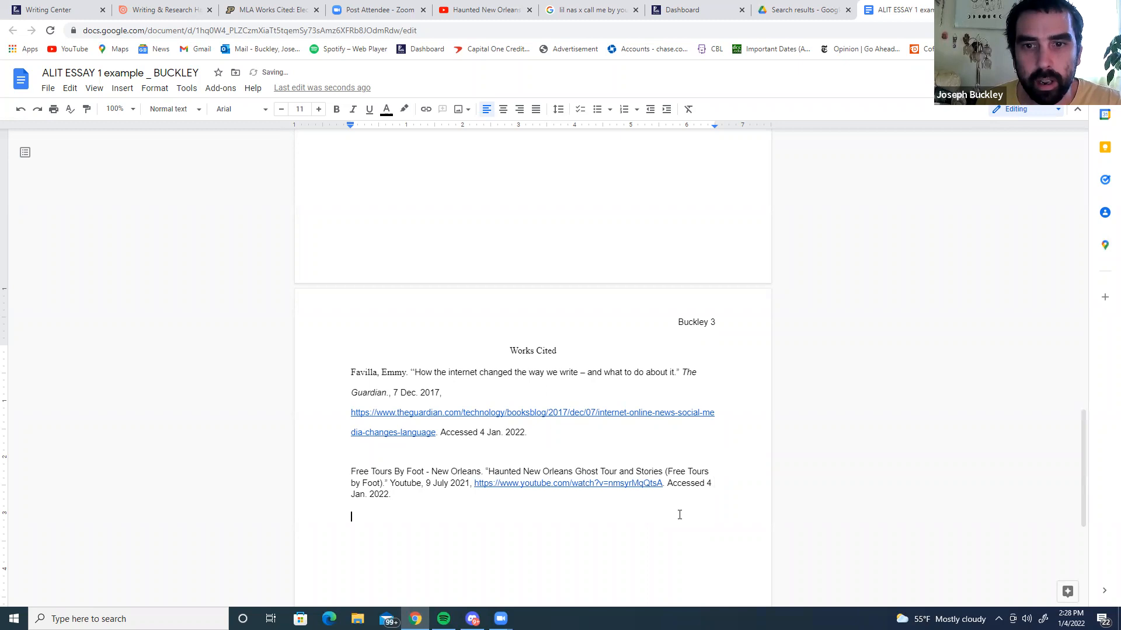
click(529, 10)
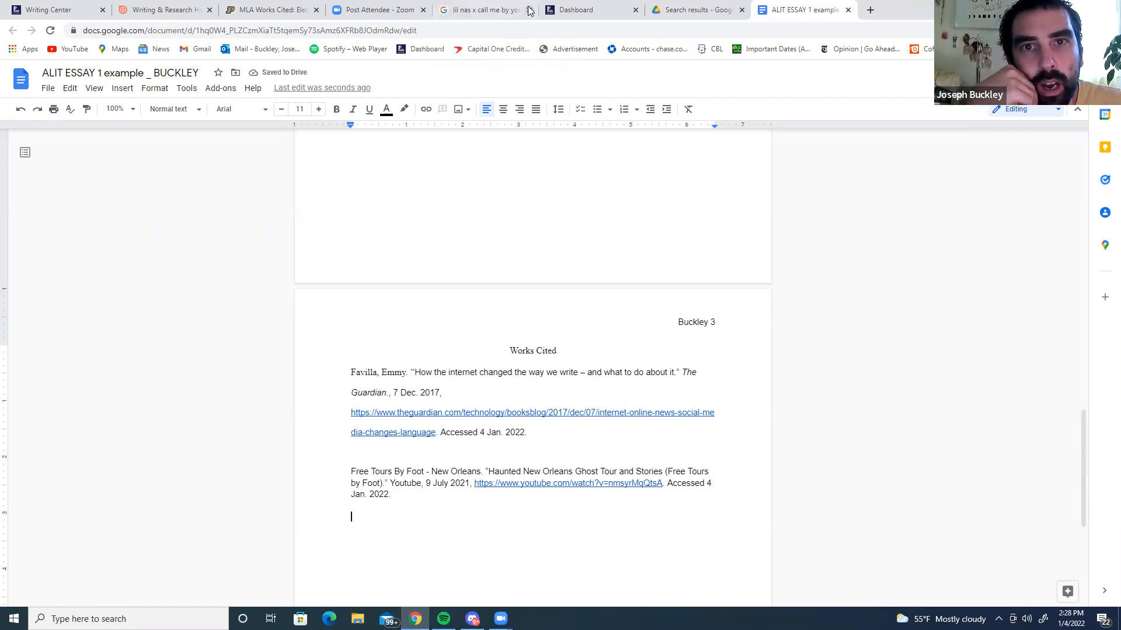
- Look through Purdue OWL's Electronic Sources page for a citation model suited to the Lil Nas X song
click(490, 8)
click(275, 8)
scroll(482, 430, up, 5)
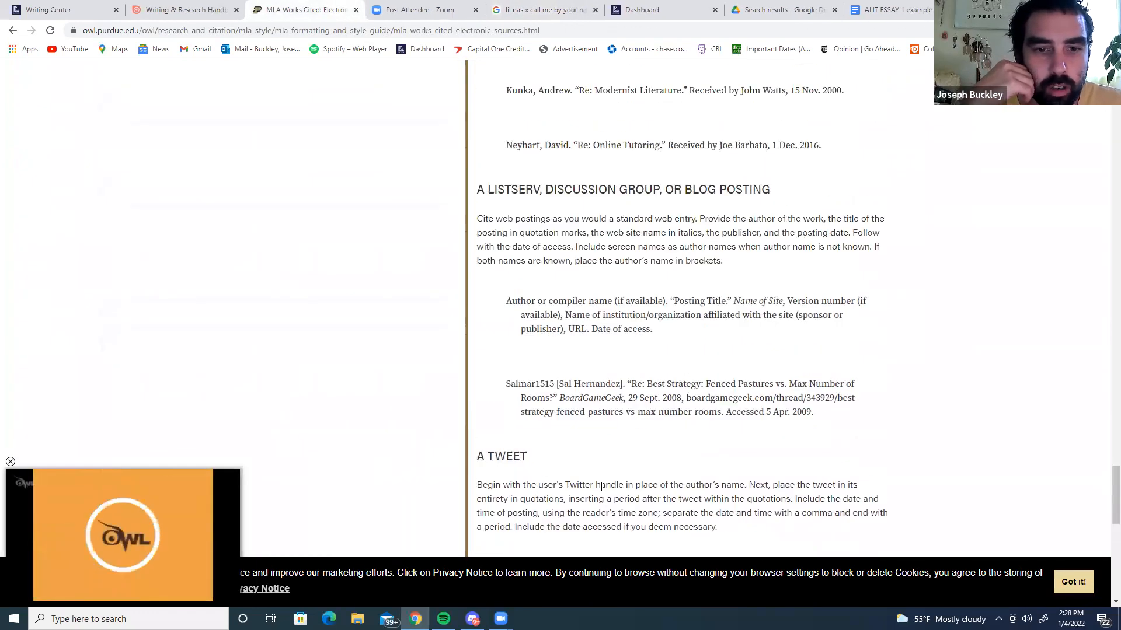
scroll(601, 487, down, 3)
drag(750, 428, 504, 376)
click(549, 351)
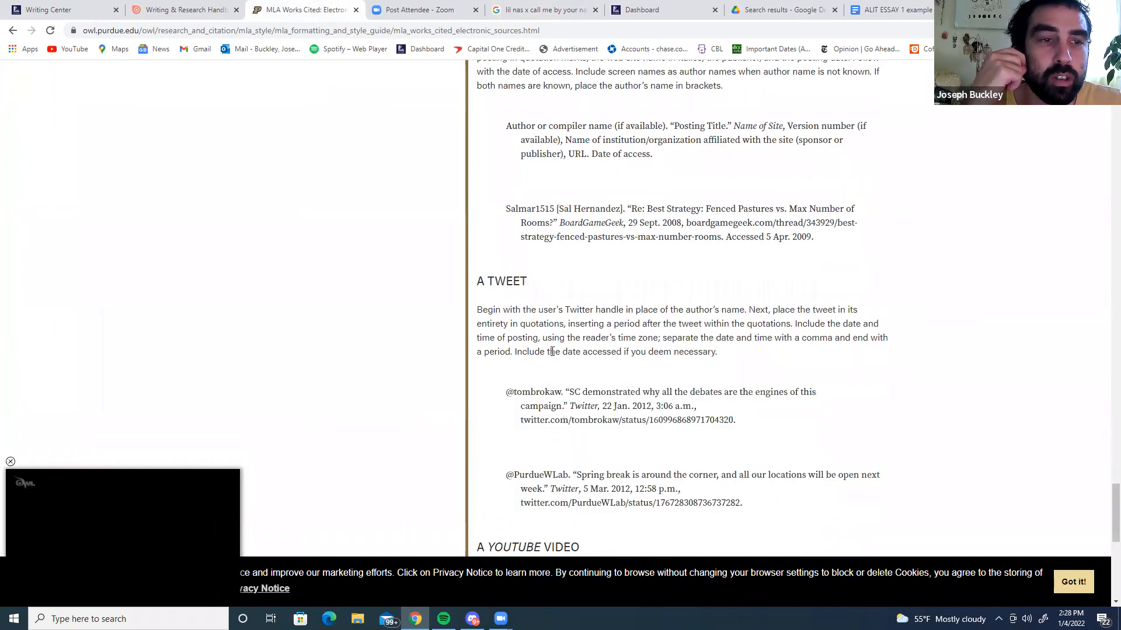
scroll(552, 351, up, 9)
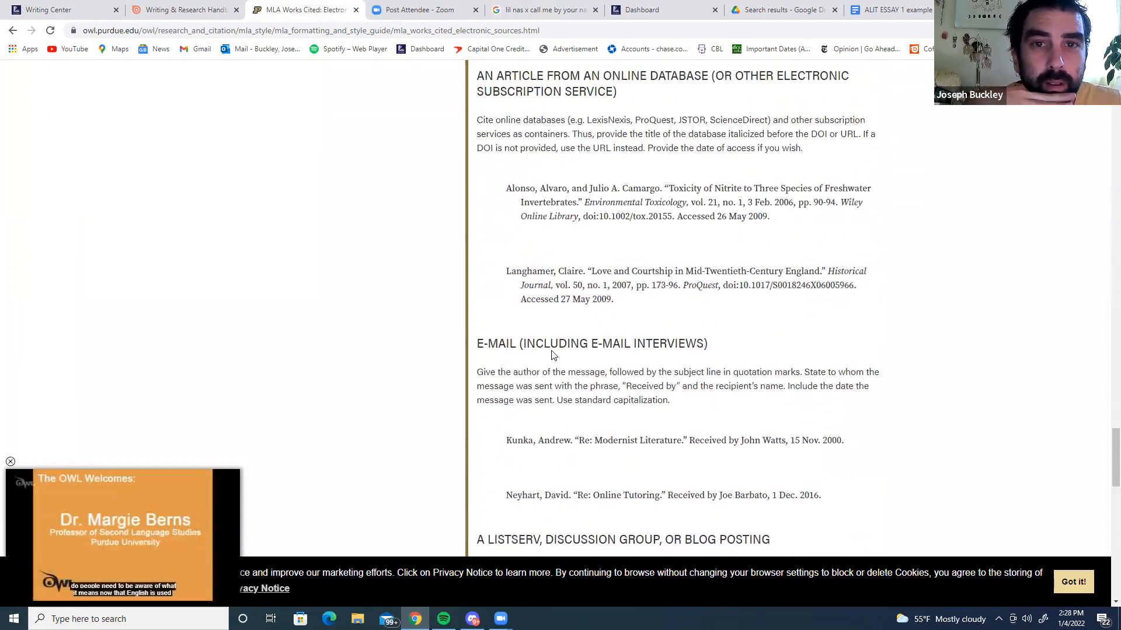
scroll(551, 354, up, 10)
scroll(552, 353, up, 15)
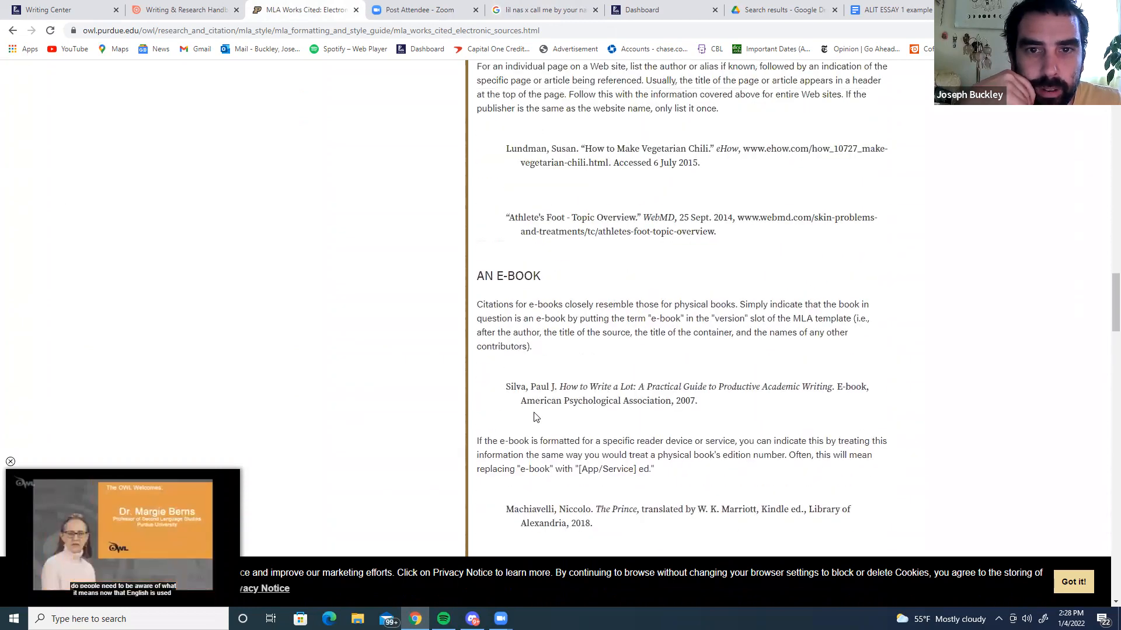
scroll(535, 416, up, 12)
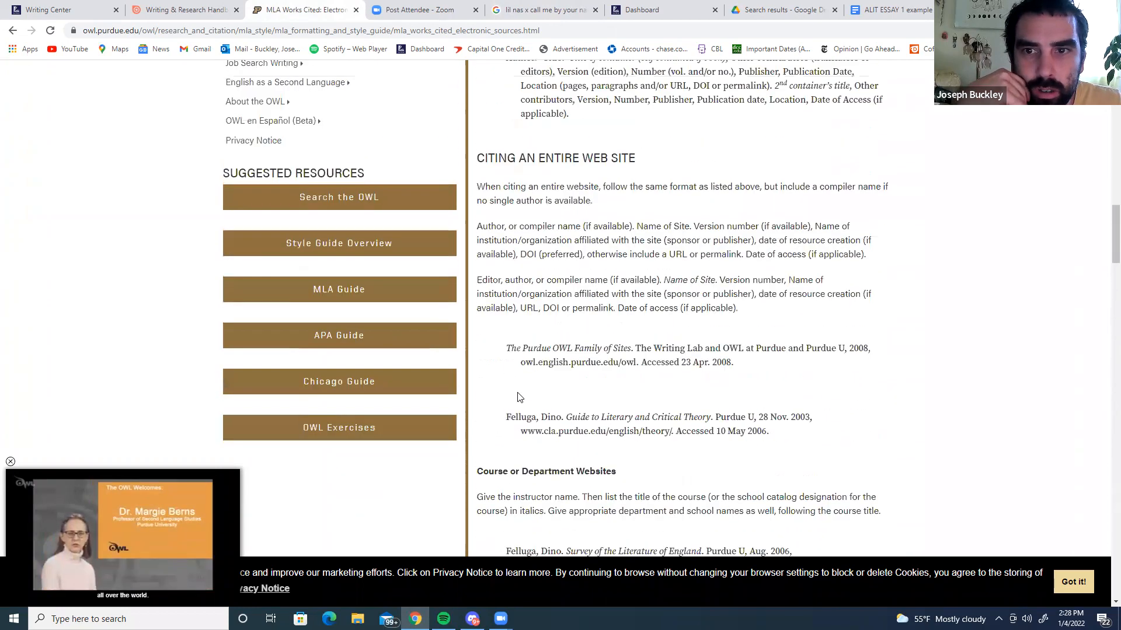
scroll(369, 210, up, 9)
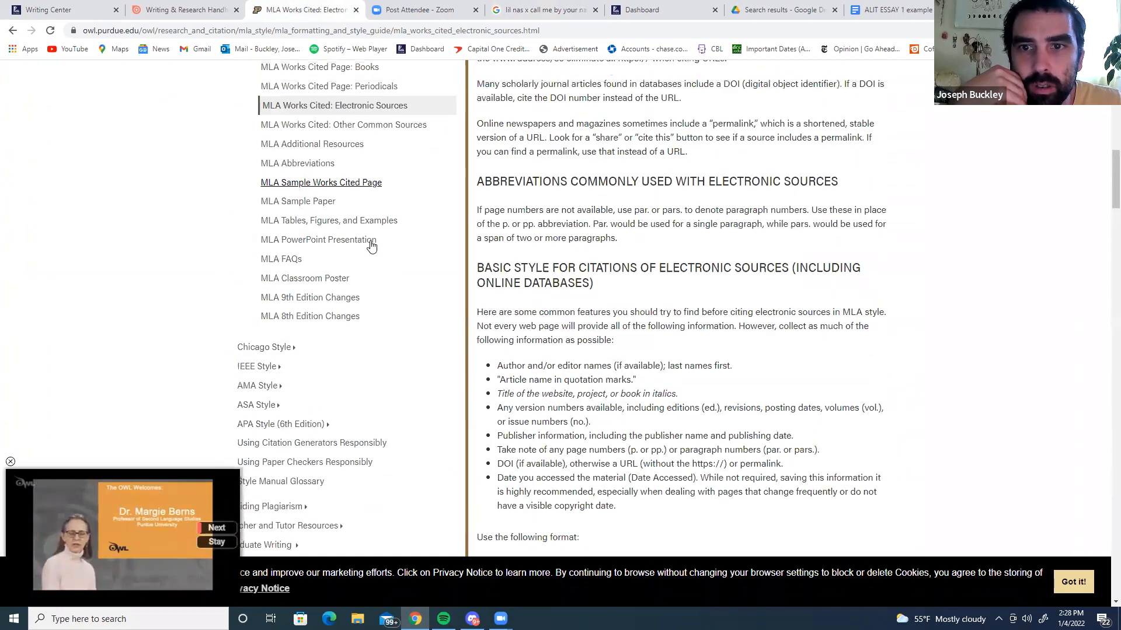
- Open Purdue OWL's MLA Works Cited: Other Common Sources page and find the Spotify model under A Song or Album
scroll(408, 257, up, 3)
click(439, 265)
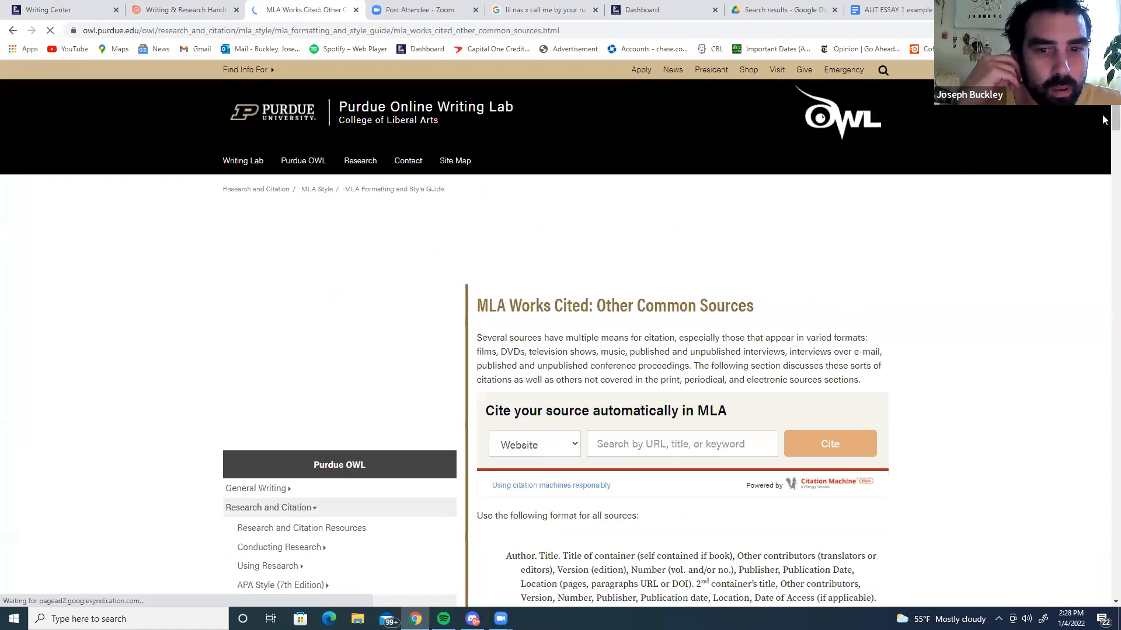
scroll(1104, 181, down, 20)
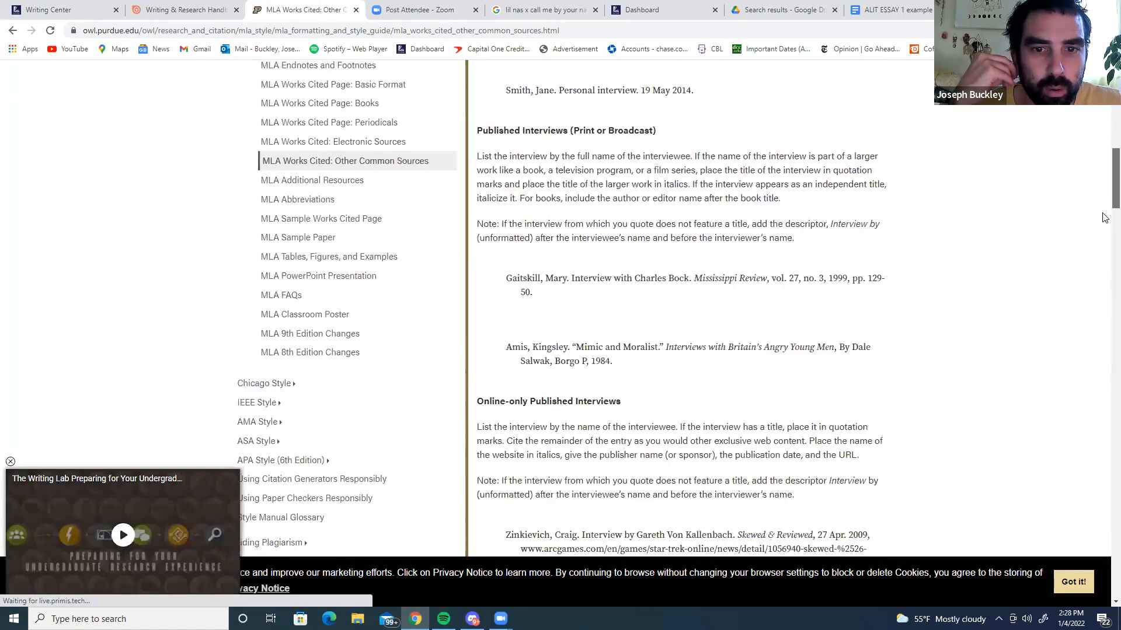
scroll(1105, 318, down, 10)
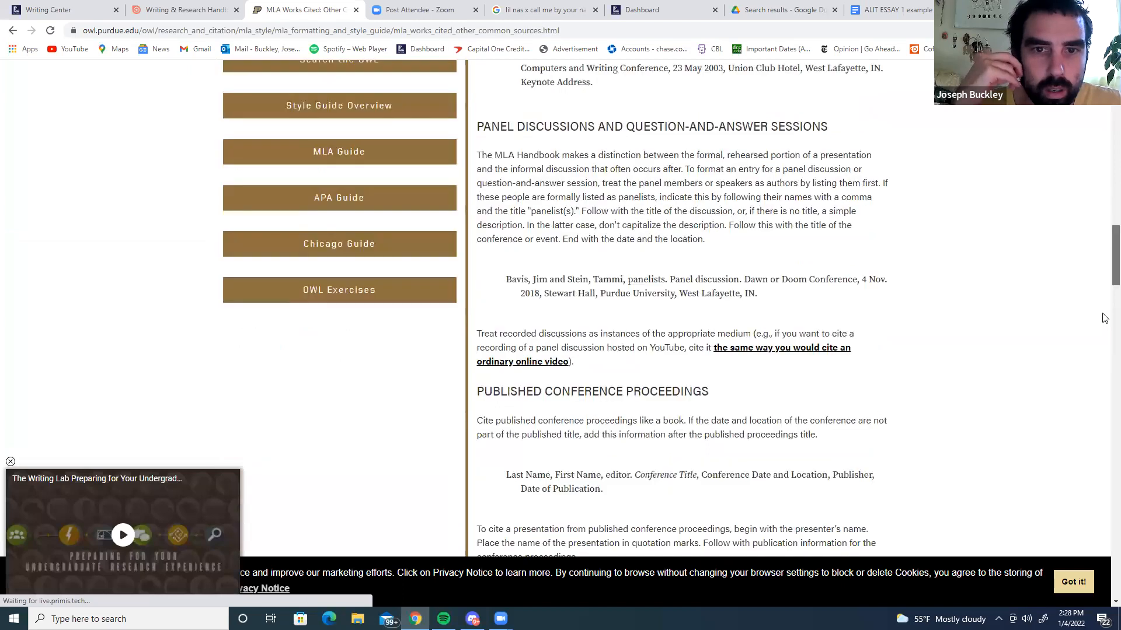
scroll(1103, 356, down, 10)
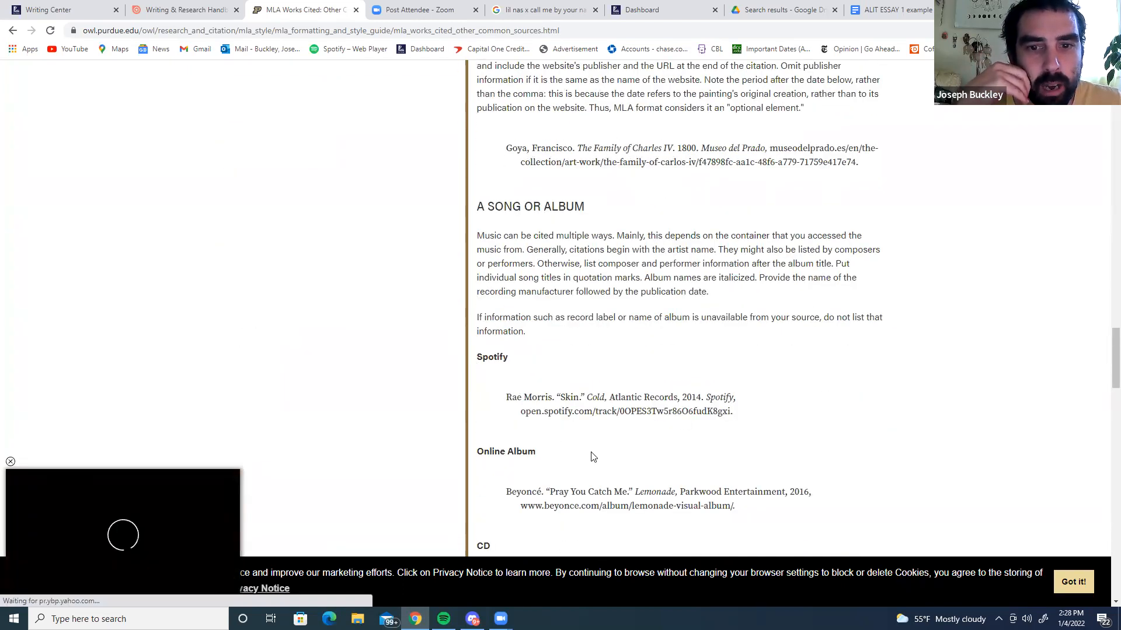
scroll(613, 444, down, 1)
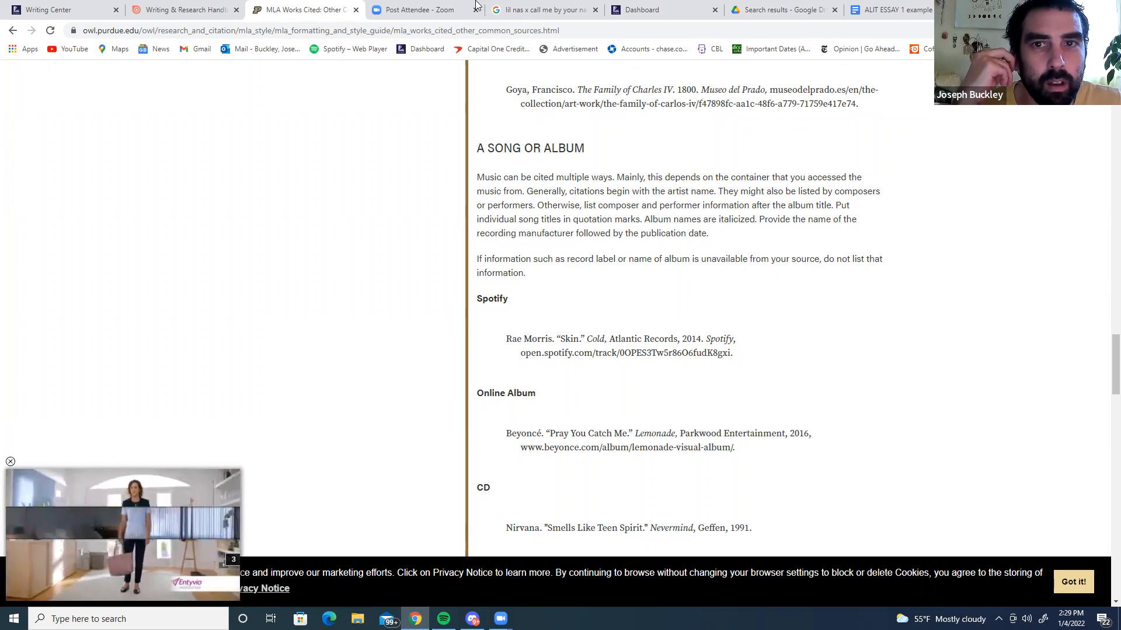
- Search the web for "spotify" in place of the Lil Nas X results and open Spotify
click(520, 12)
click(522, 30)
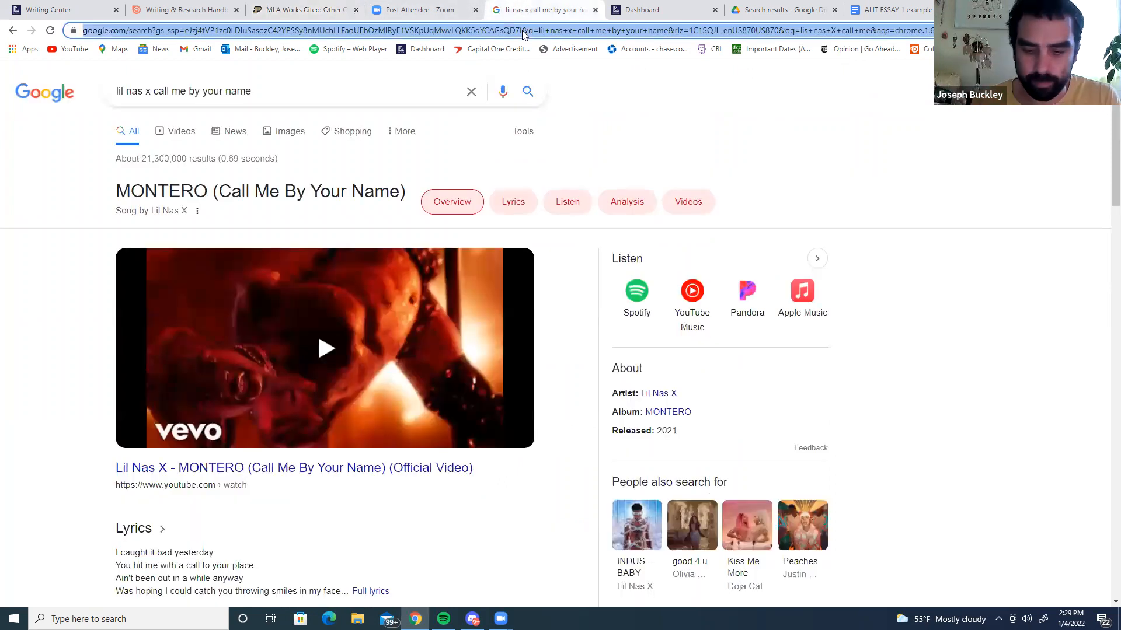
text(spotify)
key(Return)
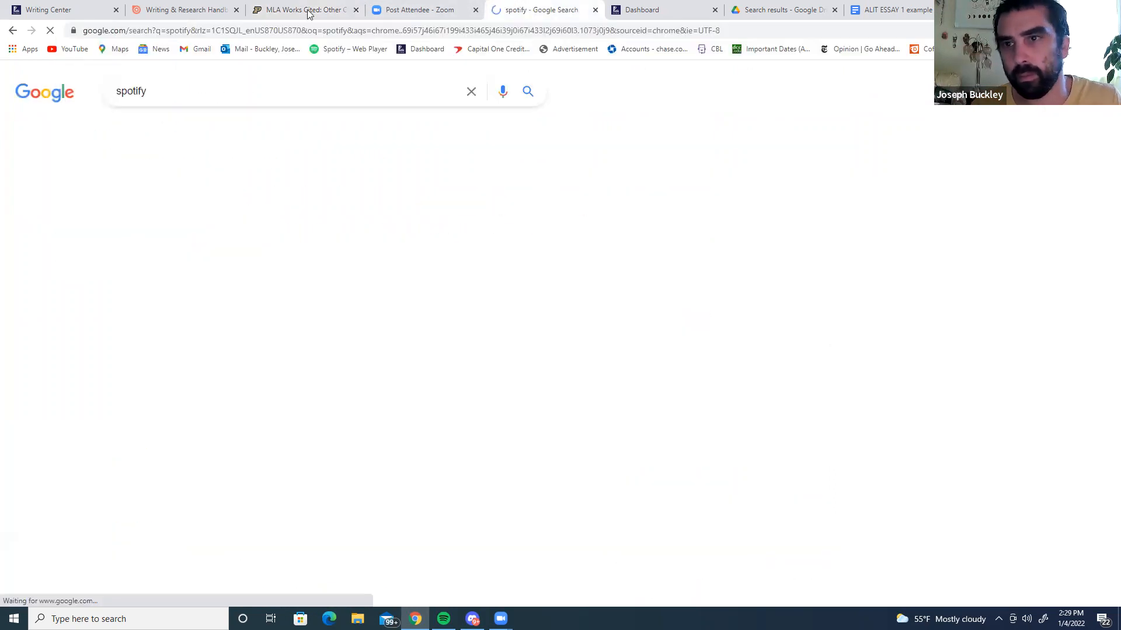
click(298, 195)
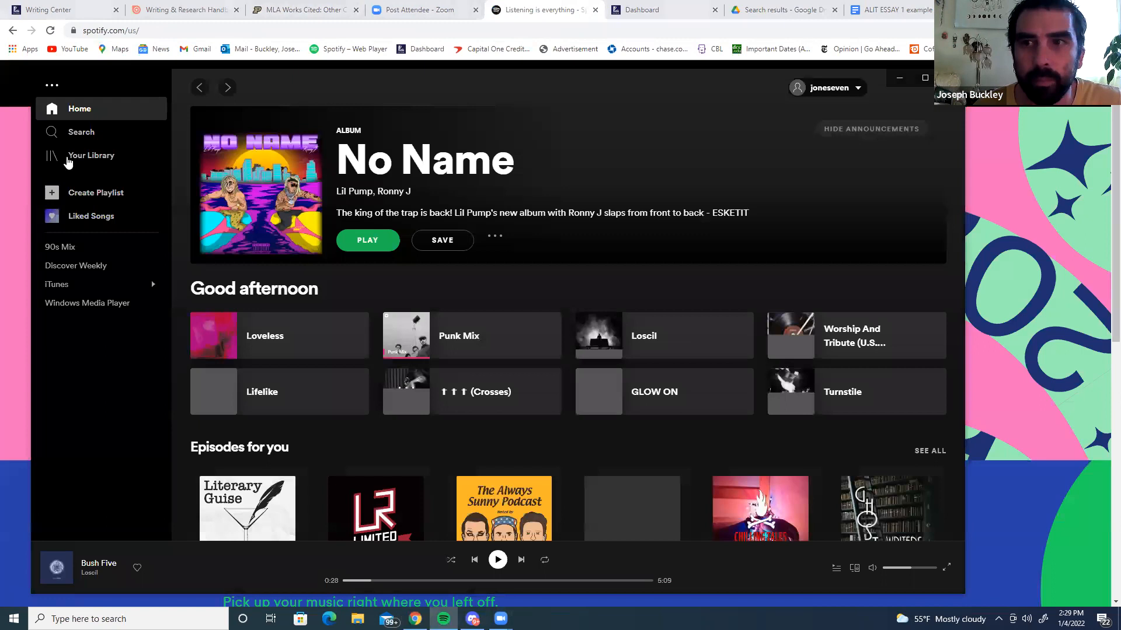
- Search the Spotify app for "lil nas x" and open the artist's page
key(ctrl+l)
text(lil)
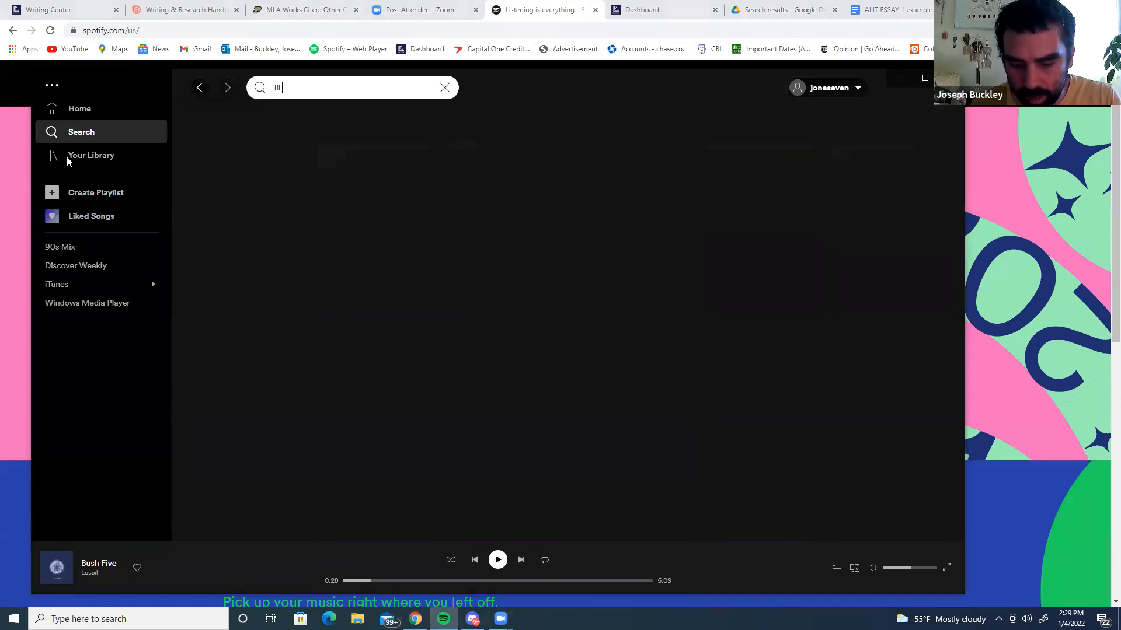
text( nas x)
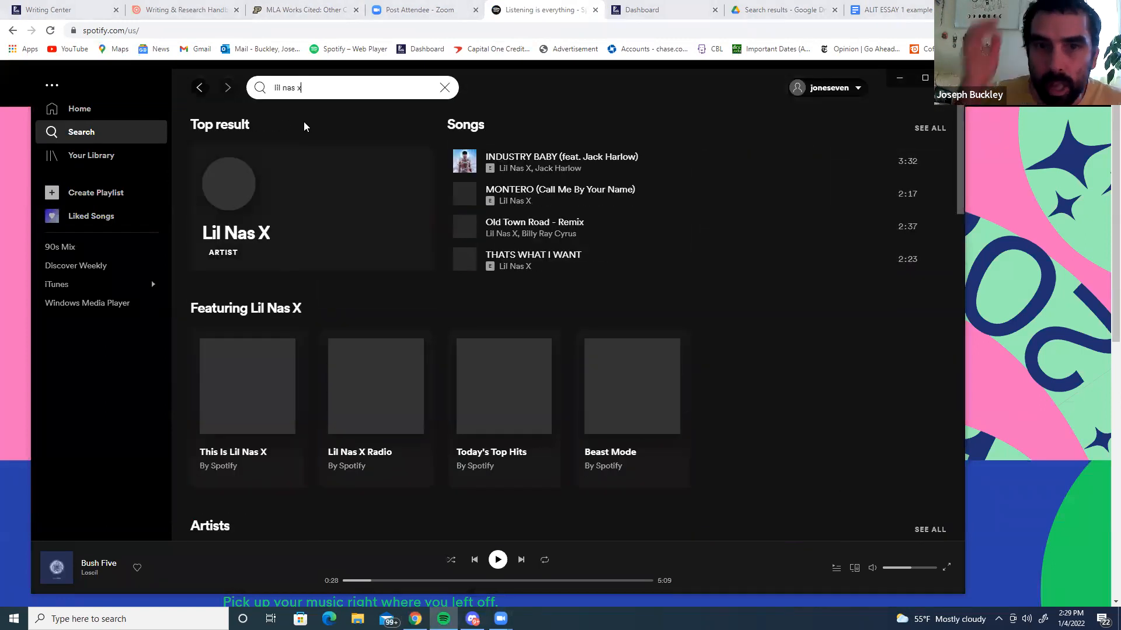
click(262, 234)
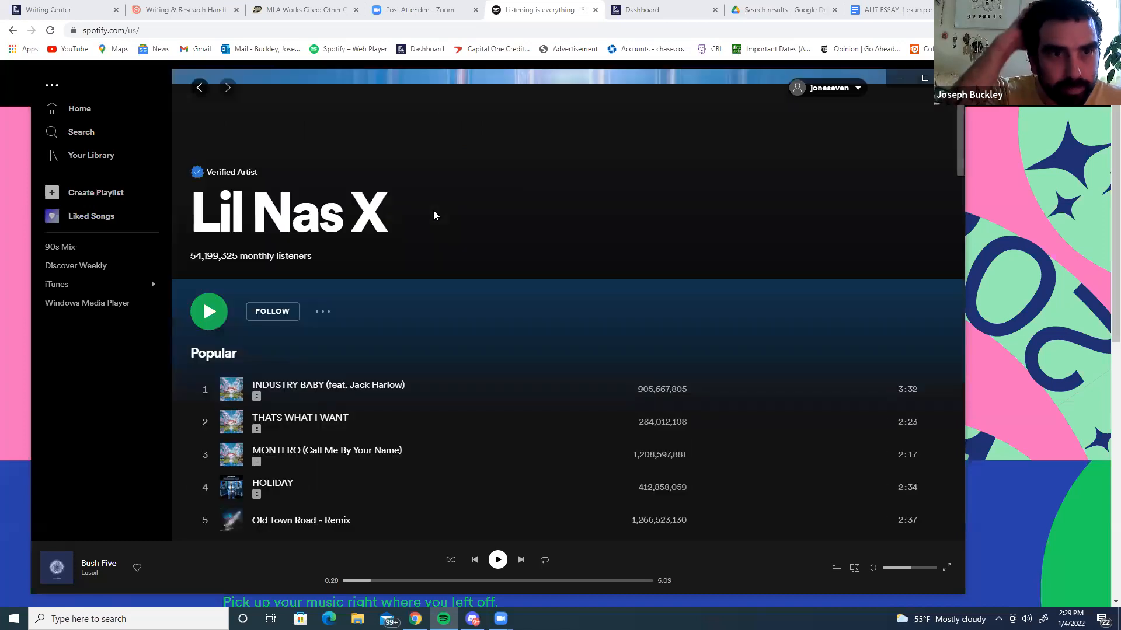
- Browse Lil Nas X's popular releases and open the album MONTERO
scroll(356, 338, down, 2)
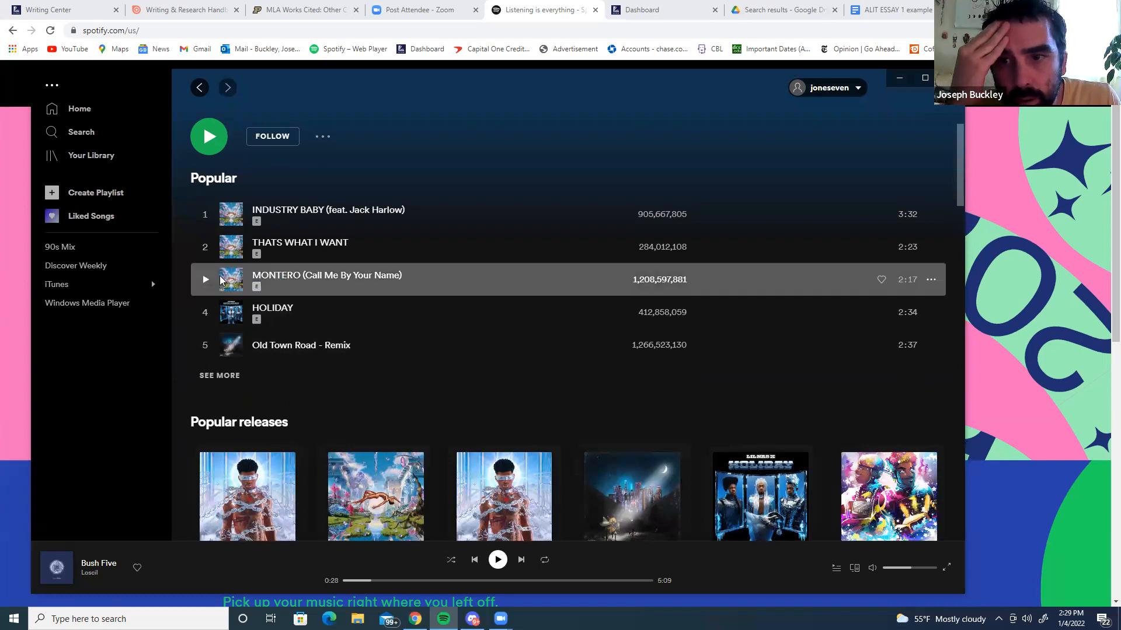
scroll(346, 395, down, 1)
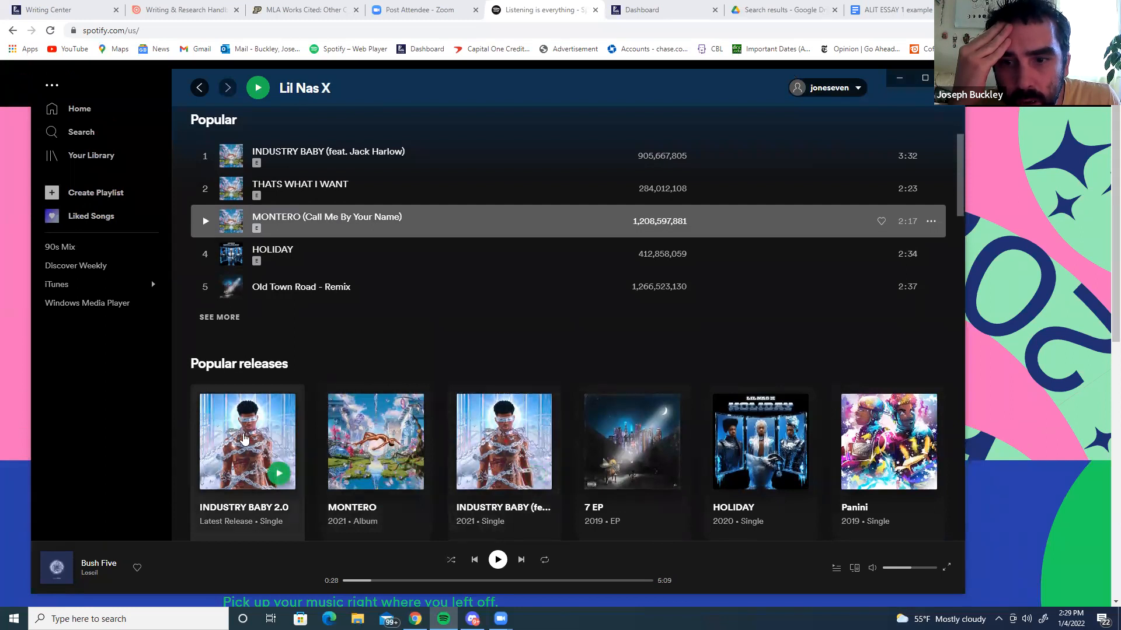
click(488, 445)
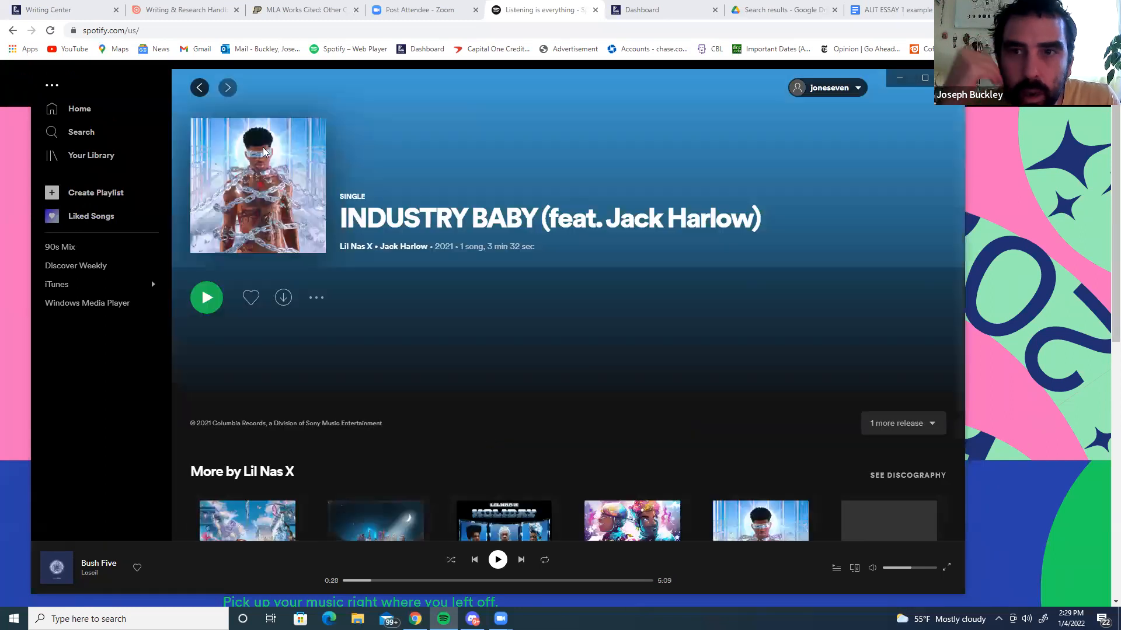
key(alt+Left)
scroll(374, 351, down, 1)
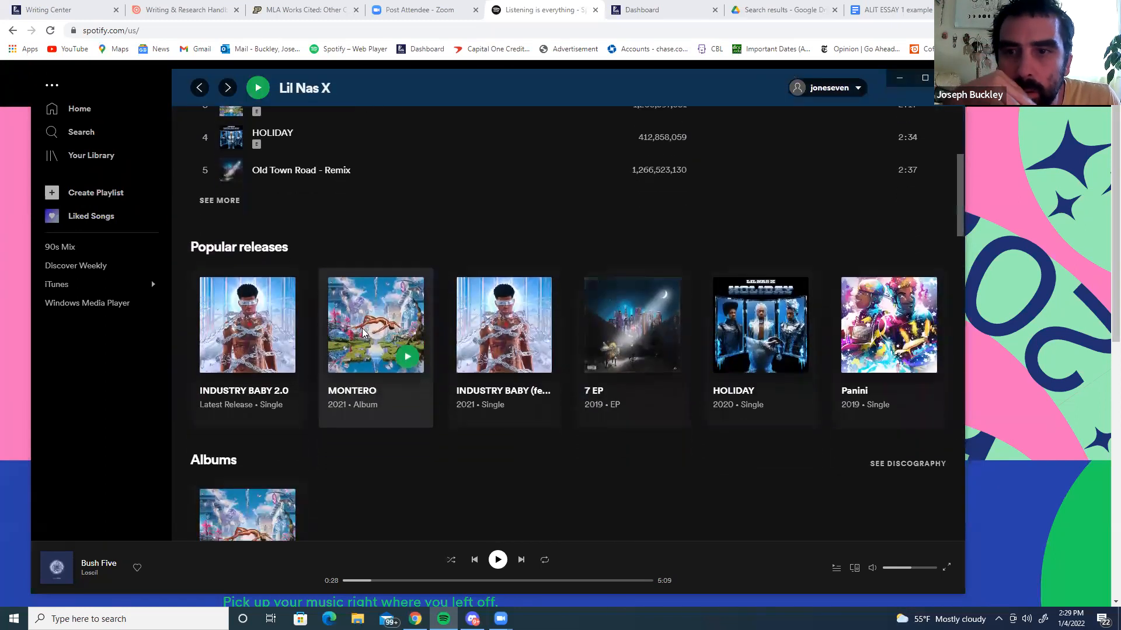
click(374, 327)
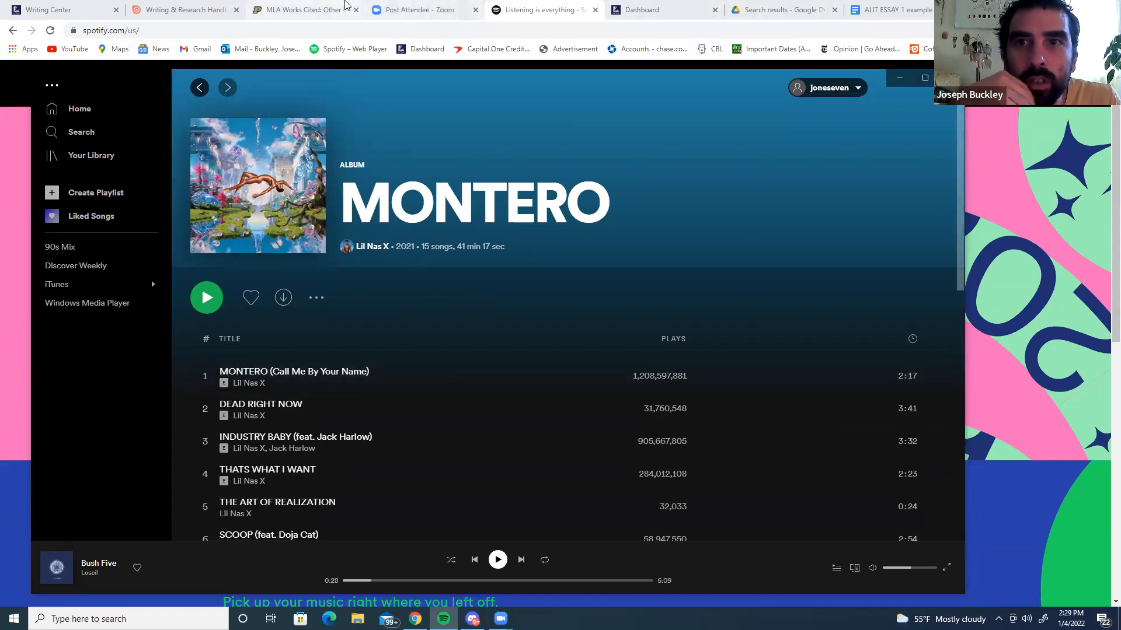
- Check Purdue OWL's Spotify citation model and start the song entry on the Works Cited page with "X, Lil Nas."
click(410, 32)
click(315, 10)
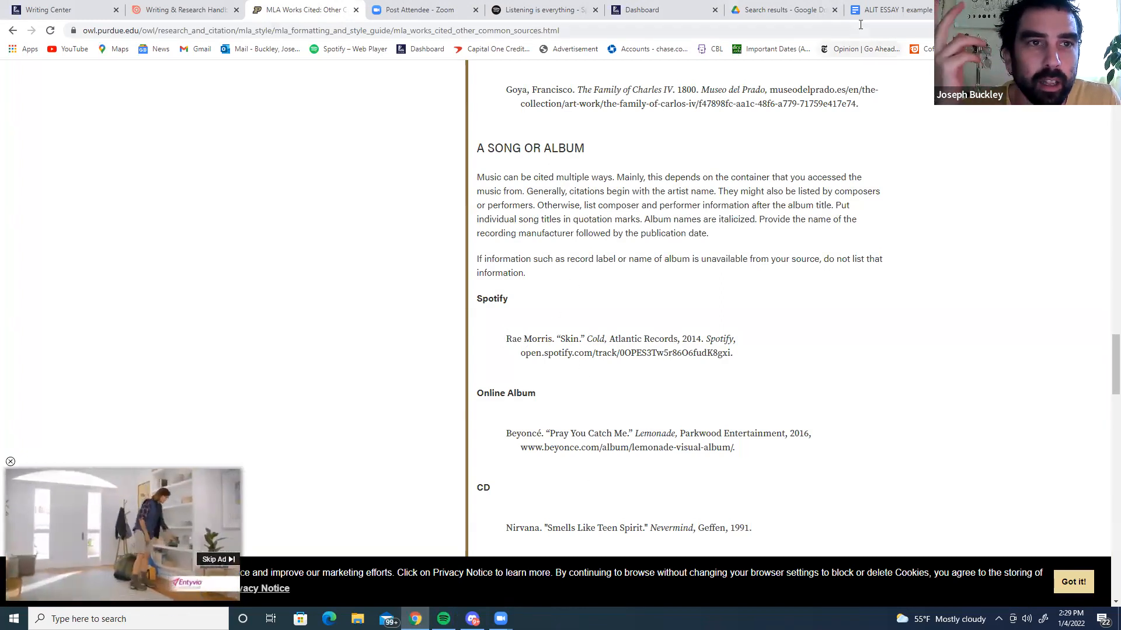
click(907, 18)
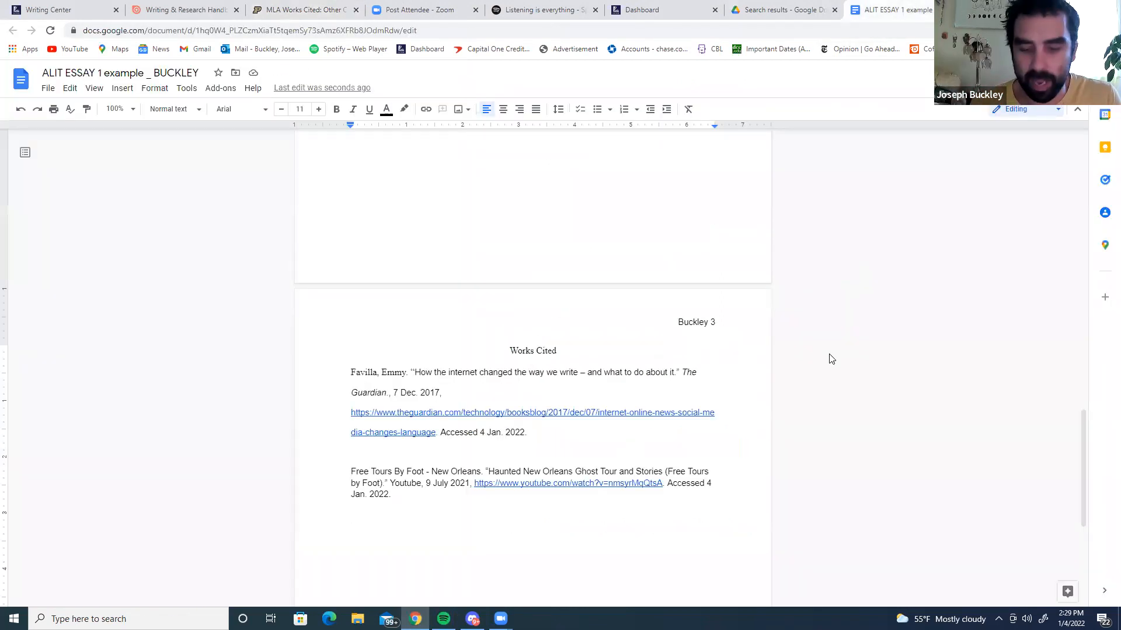
text(X, Lil Nas.)
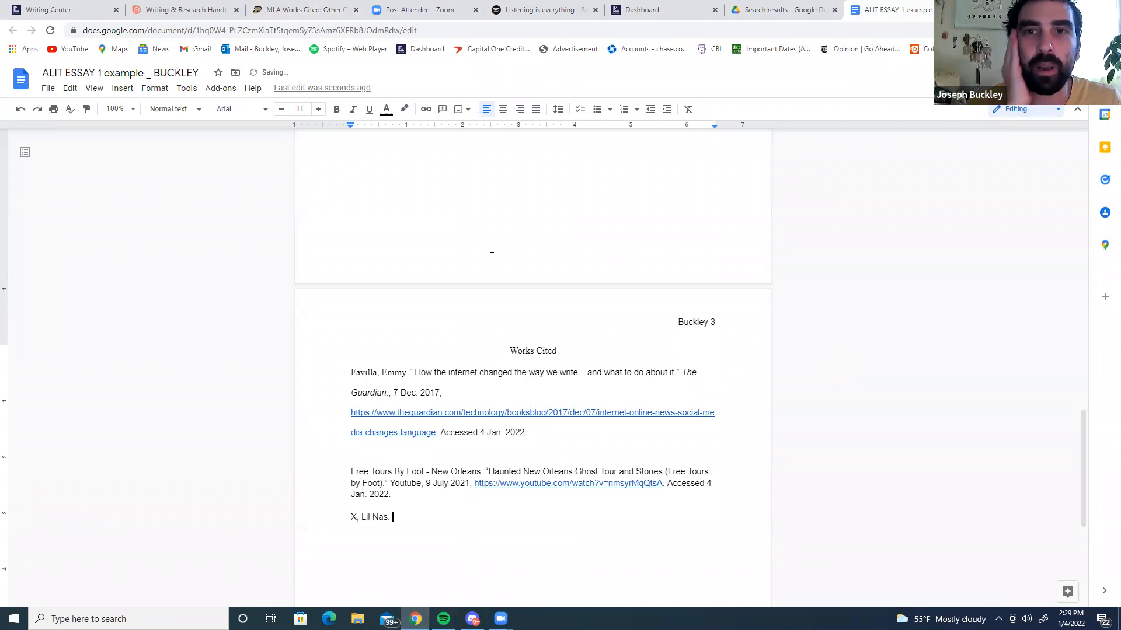
- Add the song title "Montero (Call Me By Your Name) after an opening quotation mark, checking the wording against the Spotify album
click(335, 8)
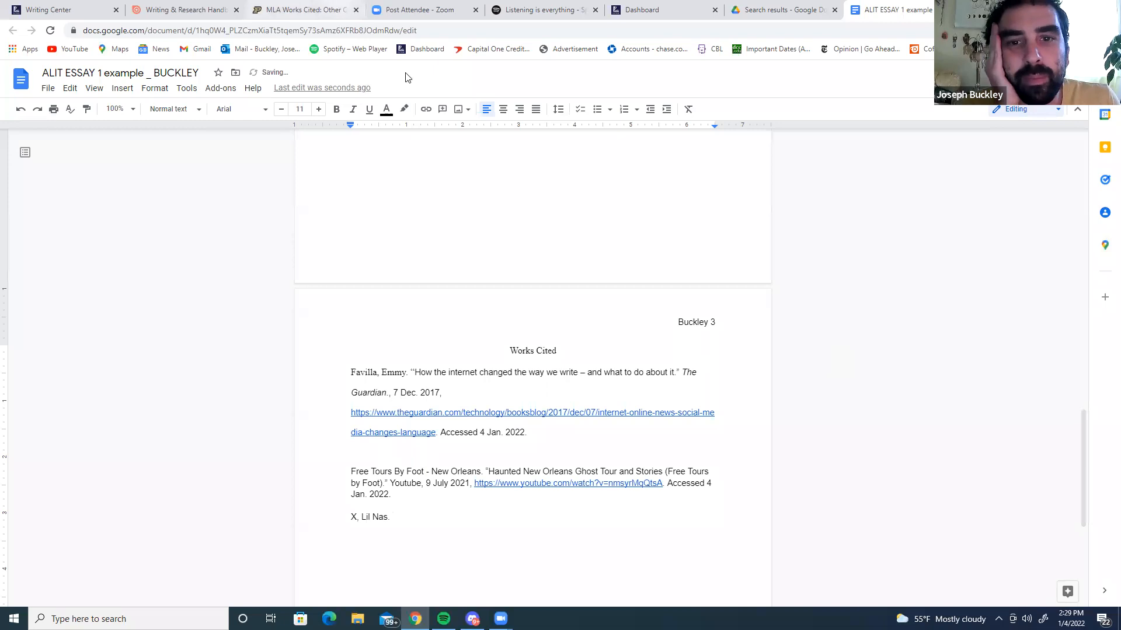
click(893, 10)
text(")
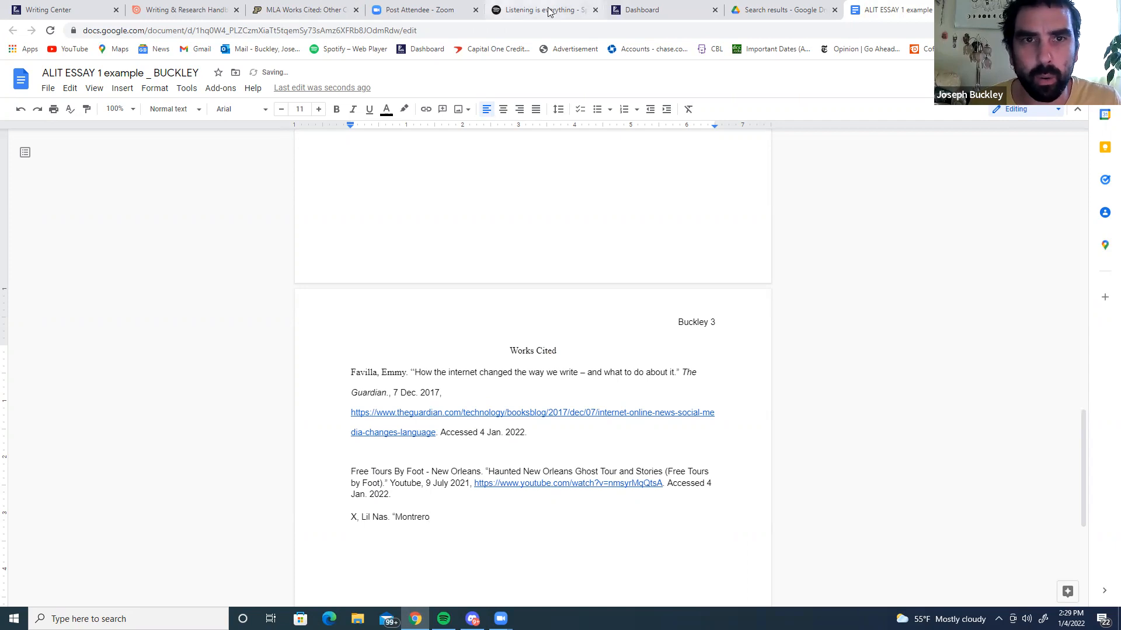
click(444, 618)
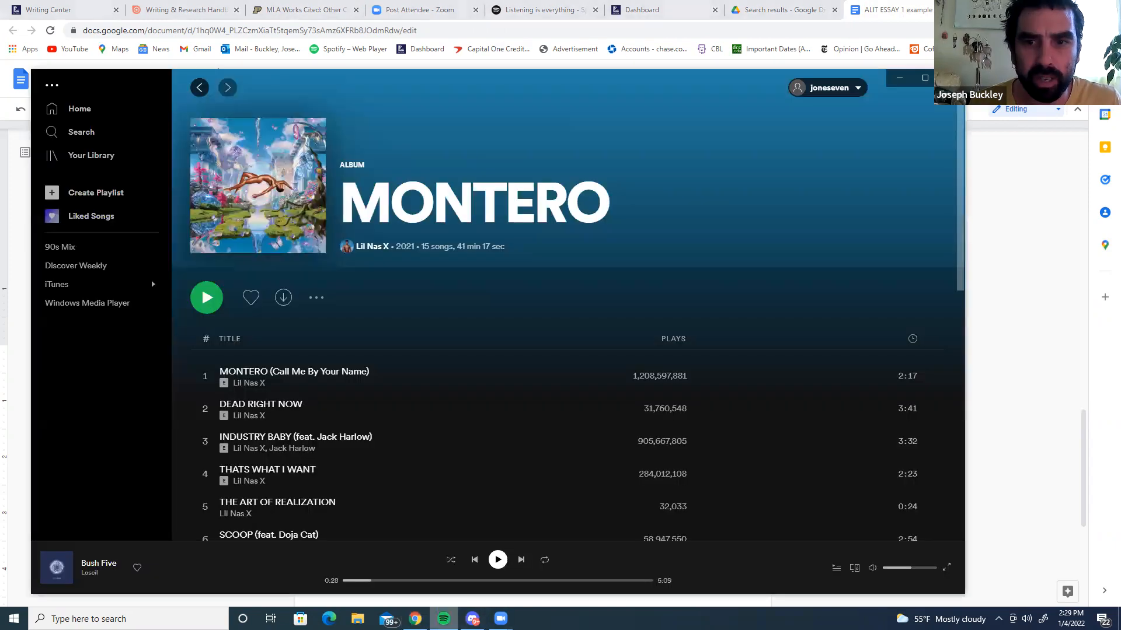
click(444, 618)
key(BackSpace)
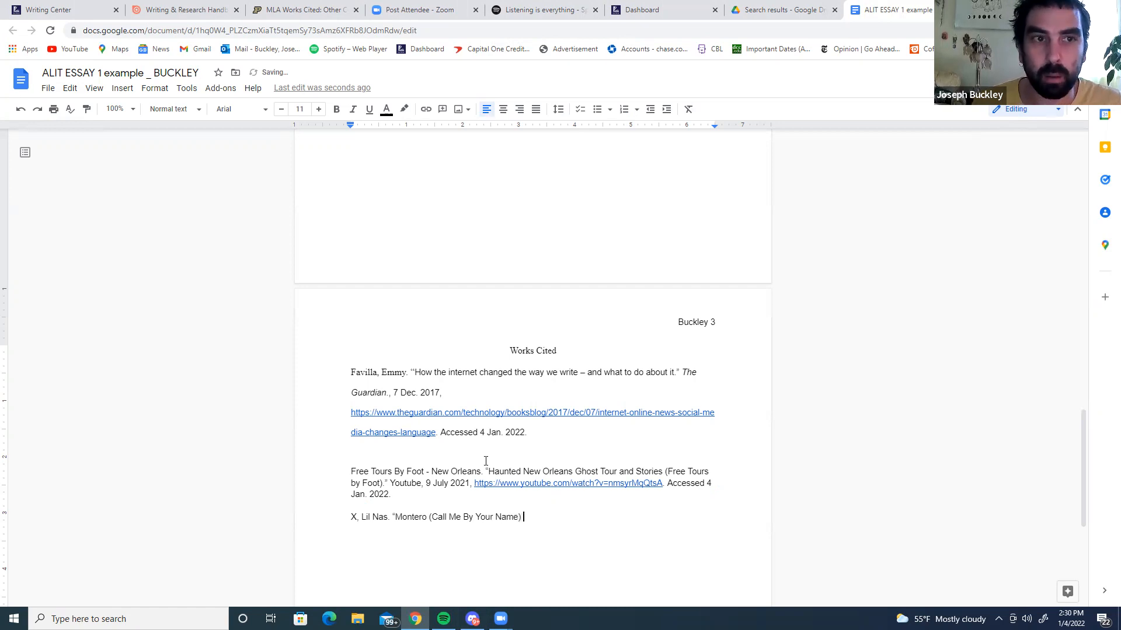
- Close the Spotify web page and end the song title with a period and closing quotation mark, following Purdue OWL's song model
click(421, 8)
click(362, 8)
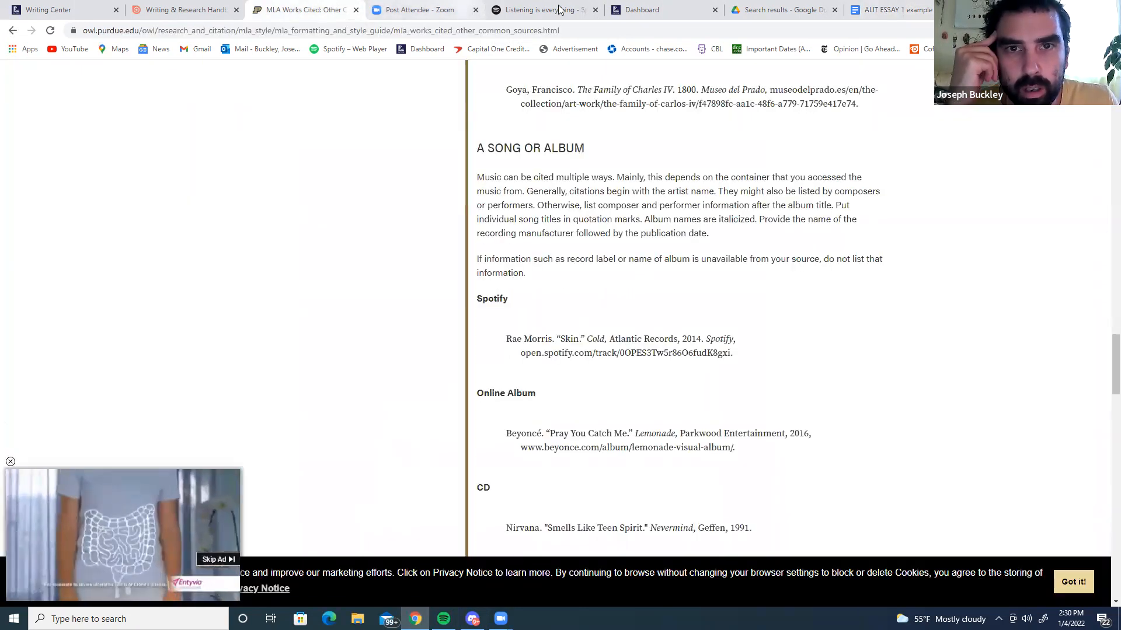
click(581, 10)
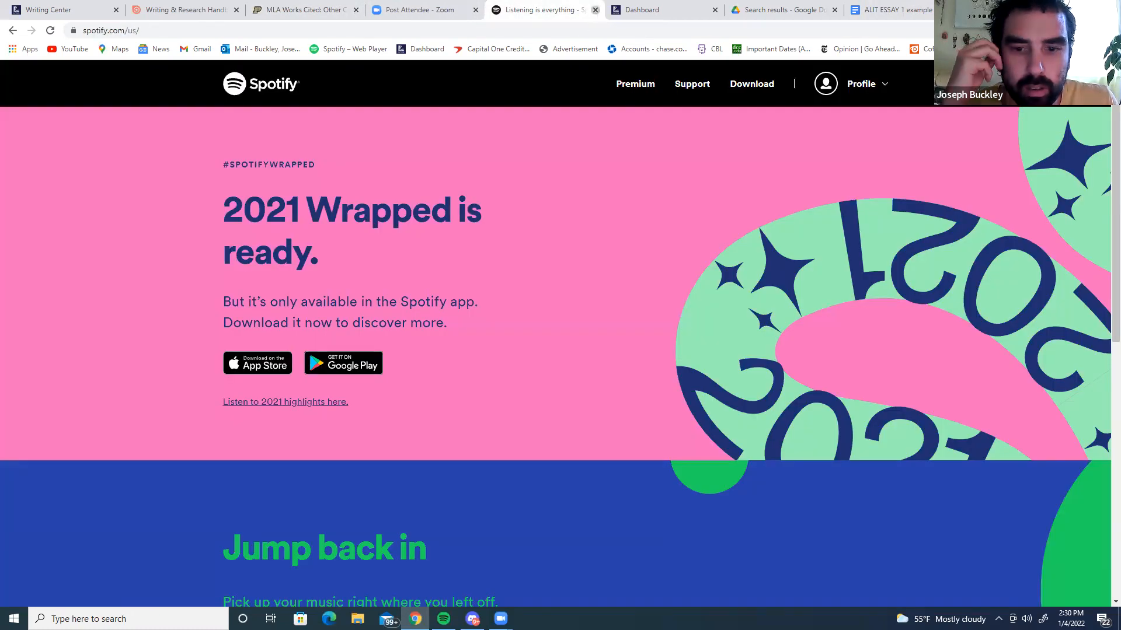
click(633, 10)
click(596, 10)
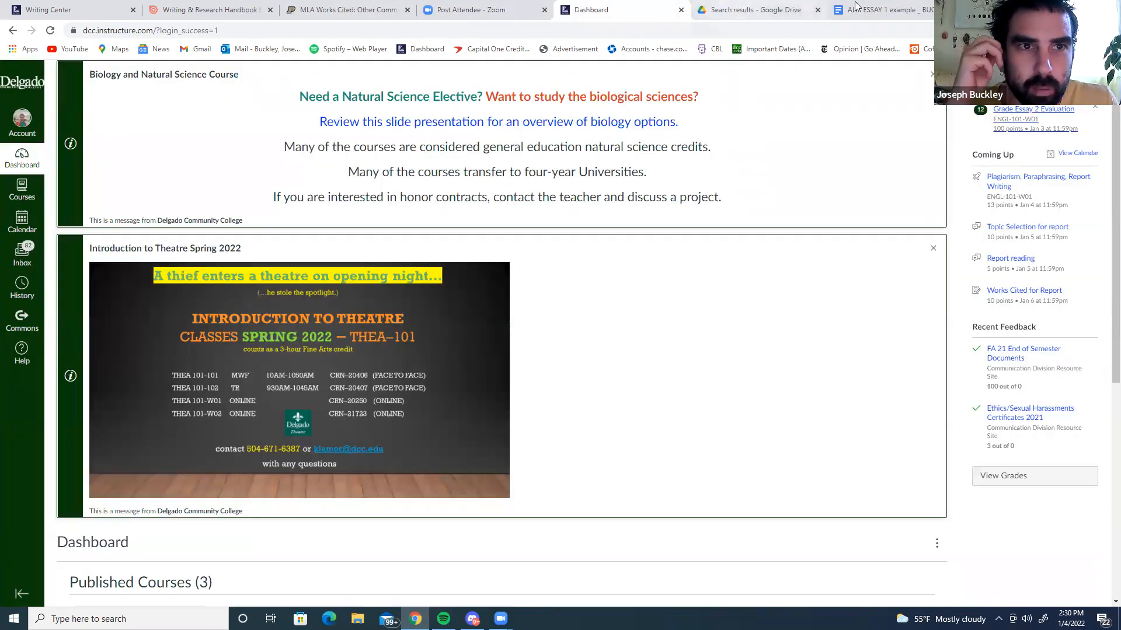
click(753, 7)
click(879, 9)
click(374, 7)
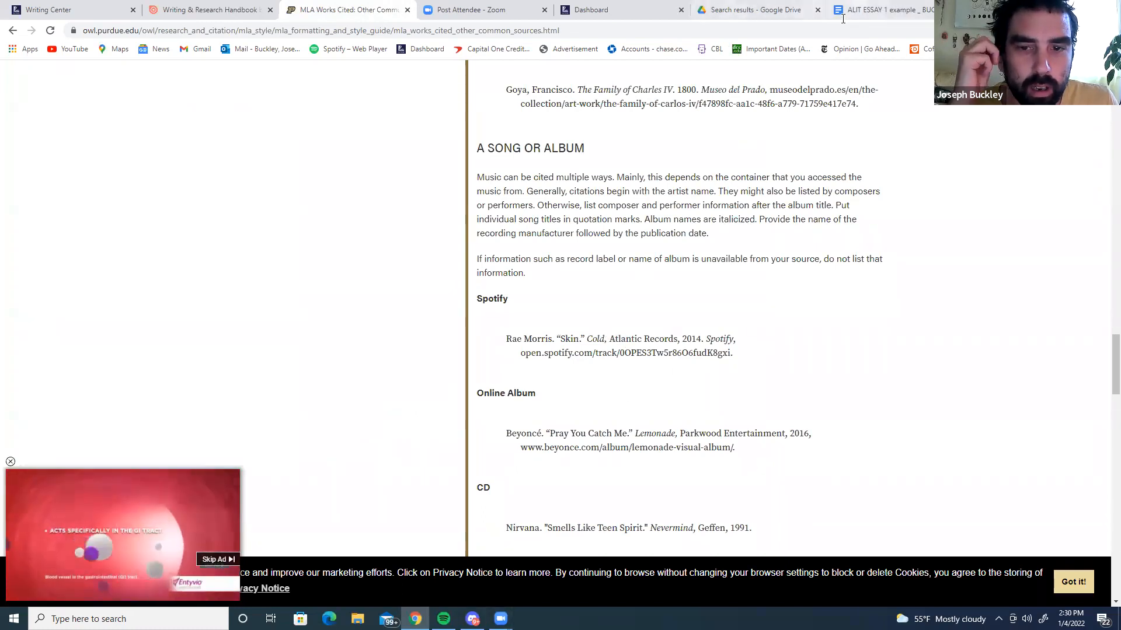
click(873, 9)
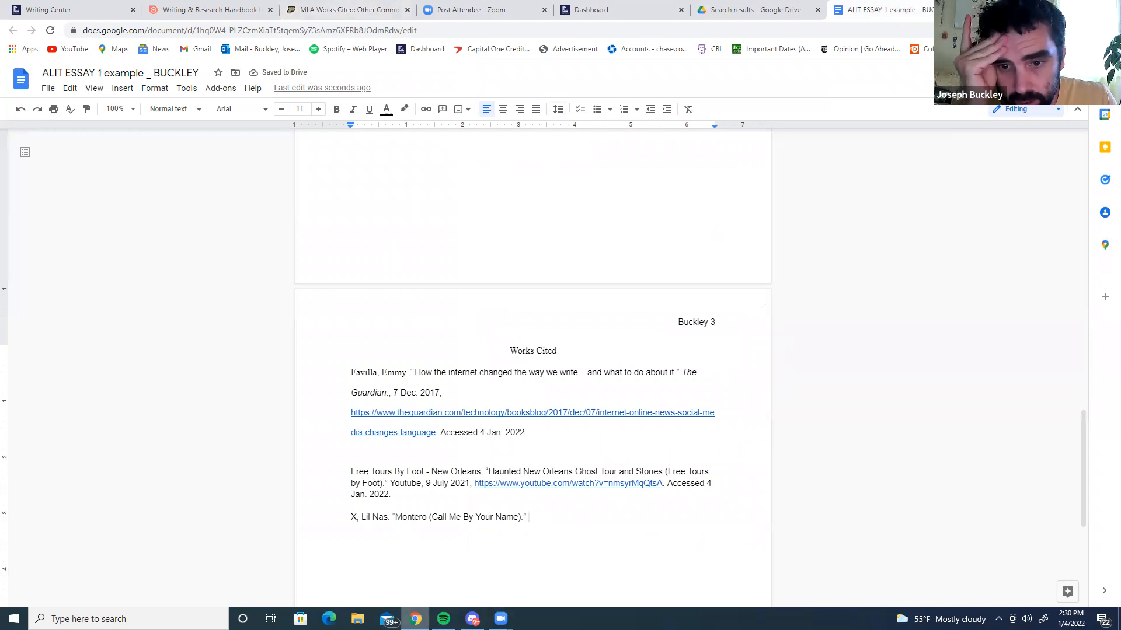
- Review Lil Nas X's releases in Spotify for the song's album, and return to the Works Cited page
key(alt+Tab)
click(200, 88)
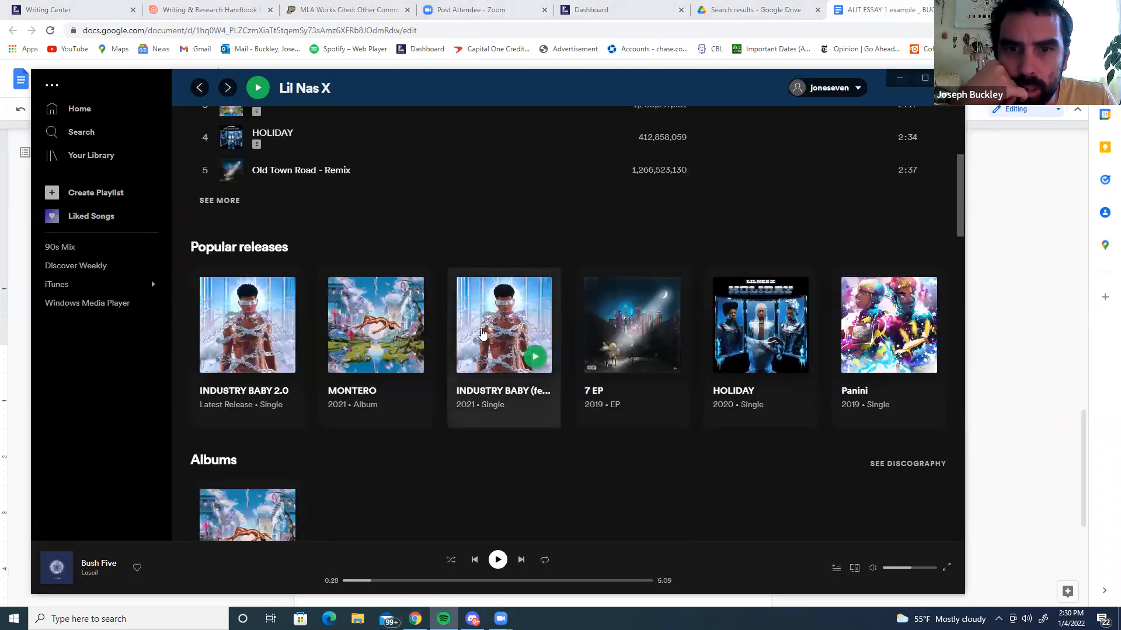
click(481, 332)
click(200, 88)
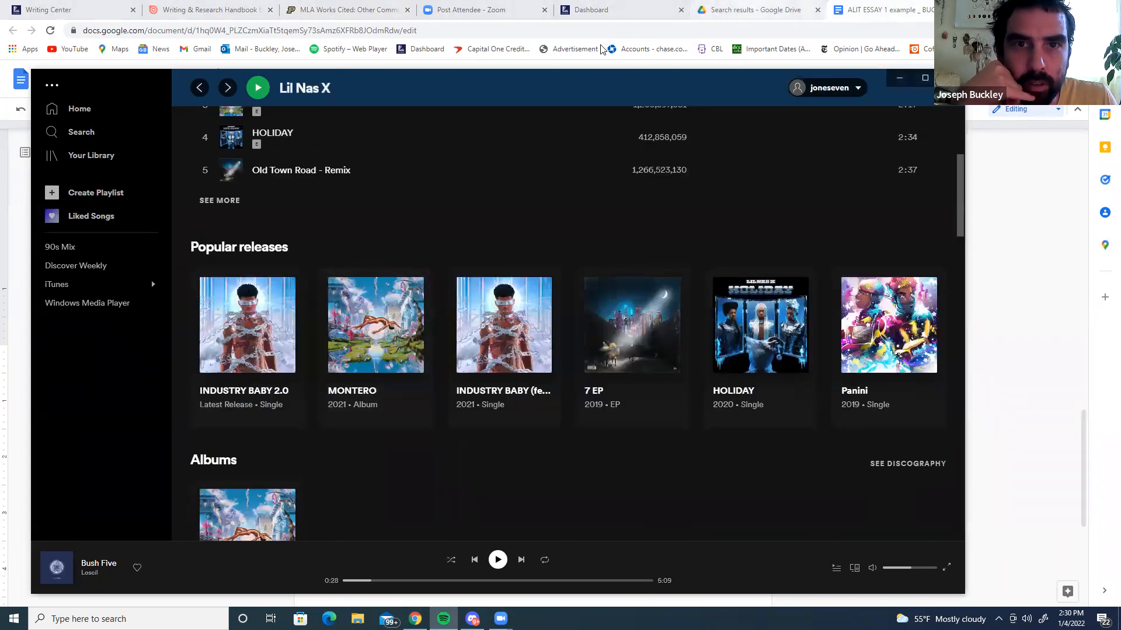
click(476, 9)
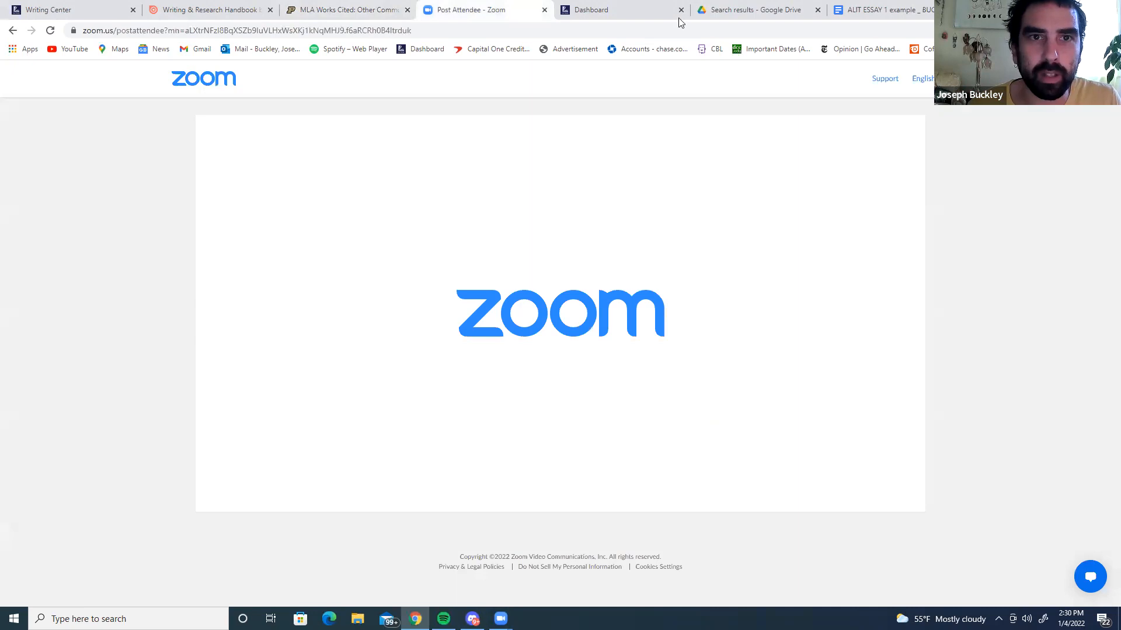
click(835, 8)
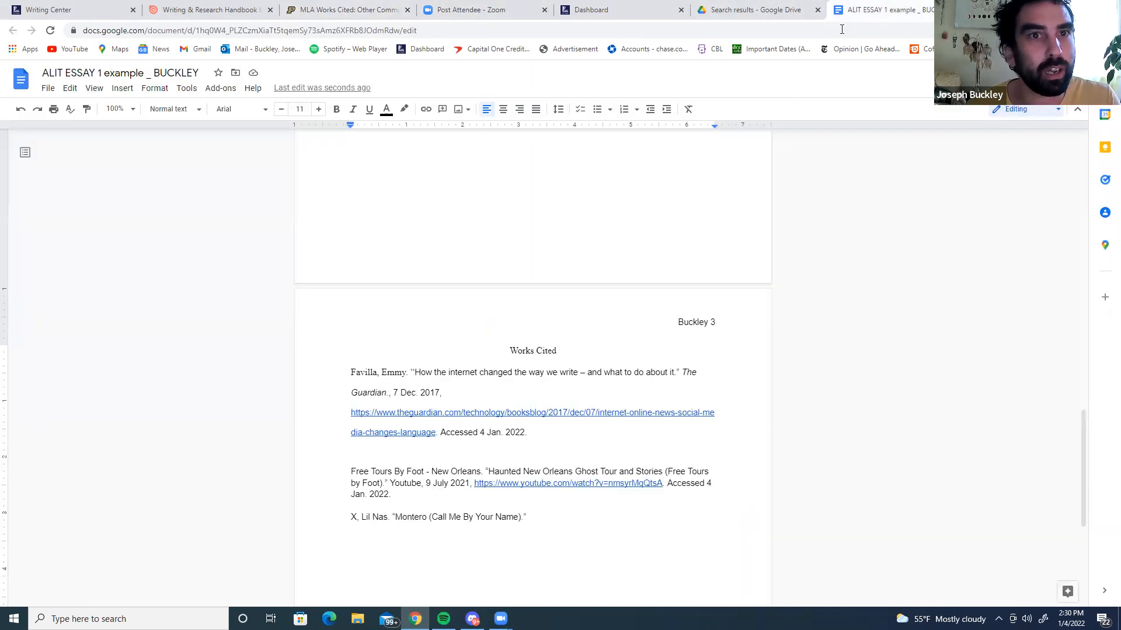
- Close the Drive search results, add the album title "Montero," in italics after the song title, and return to the OWL song model
click(817, 9)
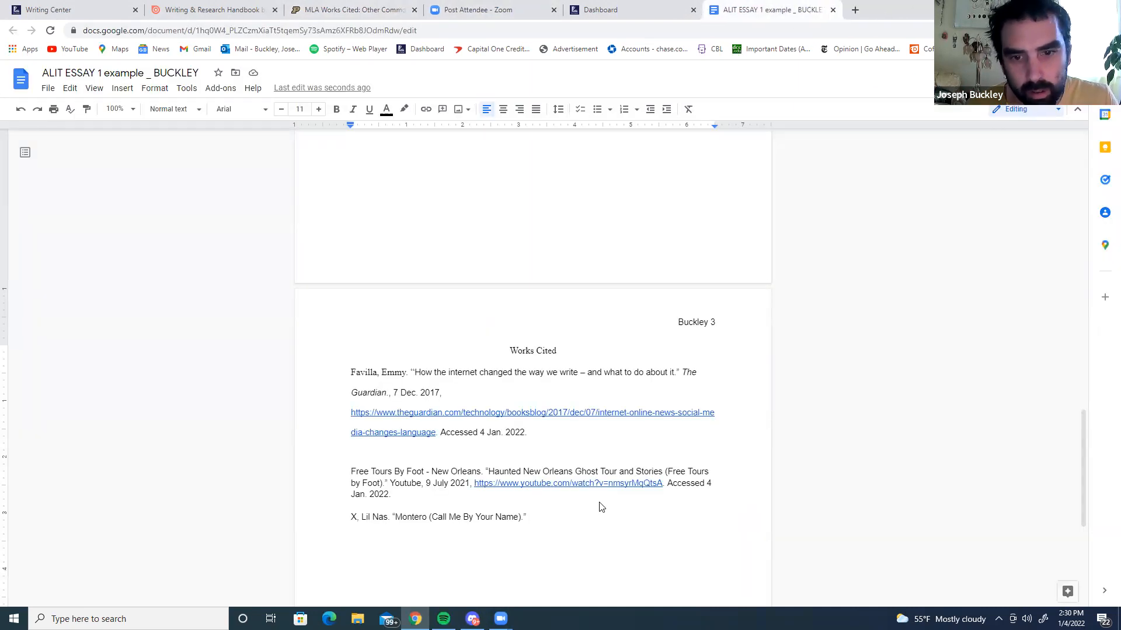
text(Montero,)
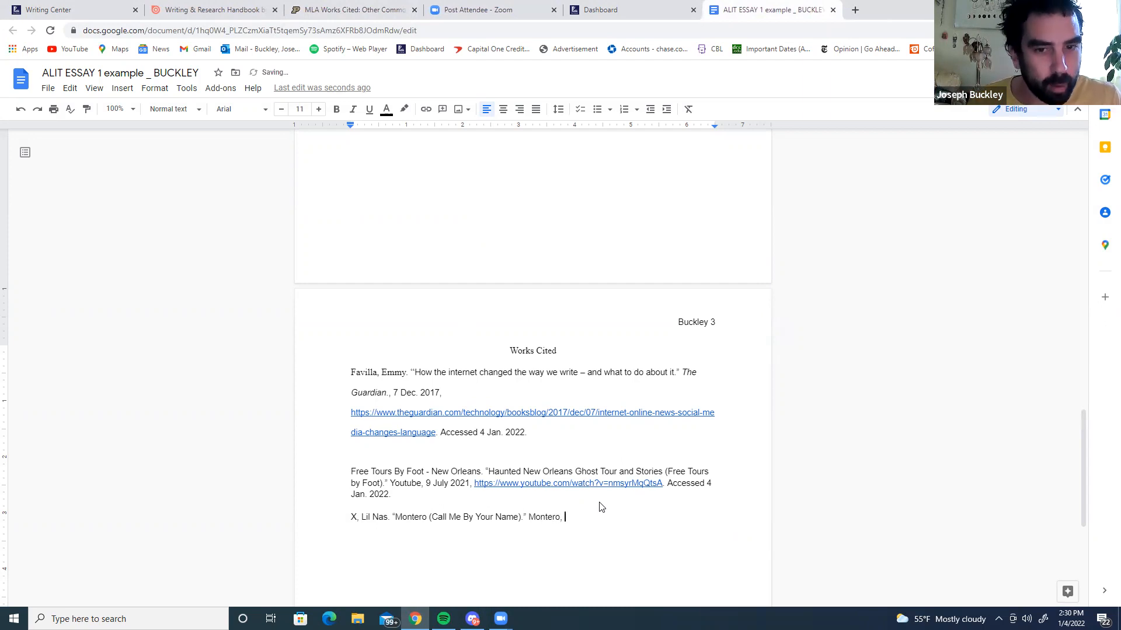
double_click(545, 517)
click(352, 109)
click(324, 8)
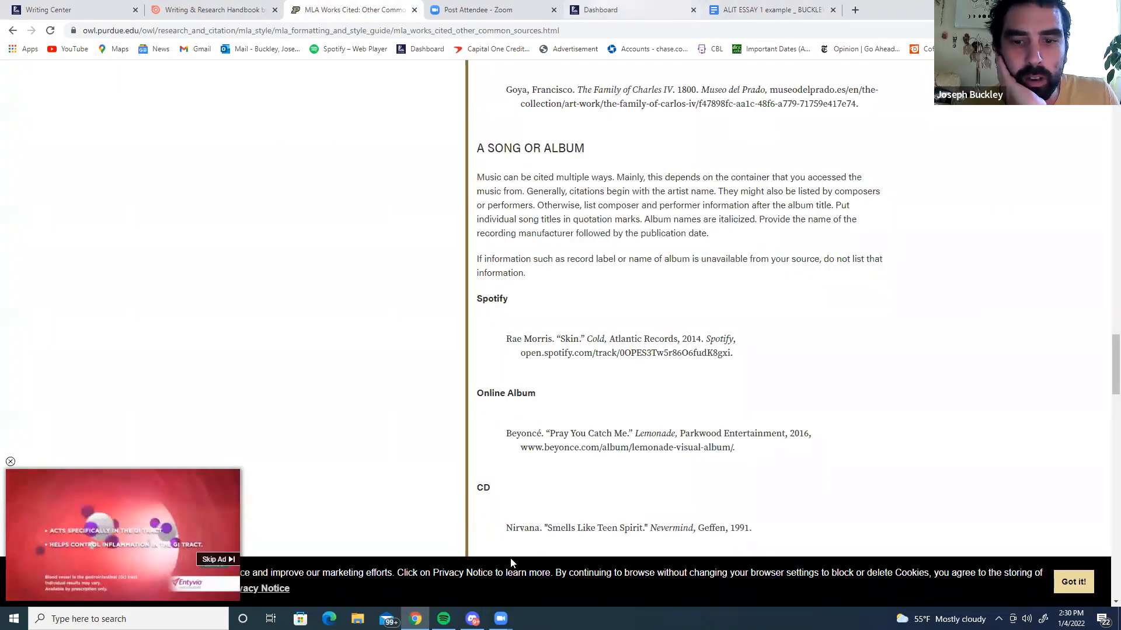
- Switch to Spotify, open Lil Nas X's MONTERO album and look up its record label at the end of the track list
click(607, 10)
click(443, 619)
scroll(440, 480, up, 4)
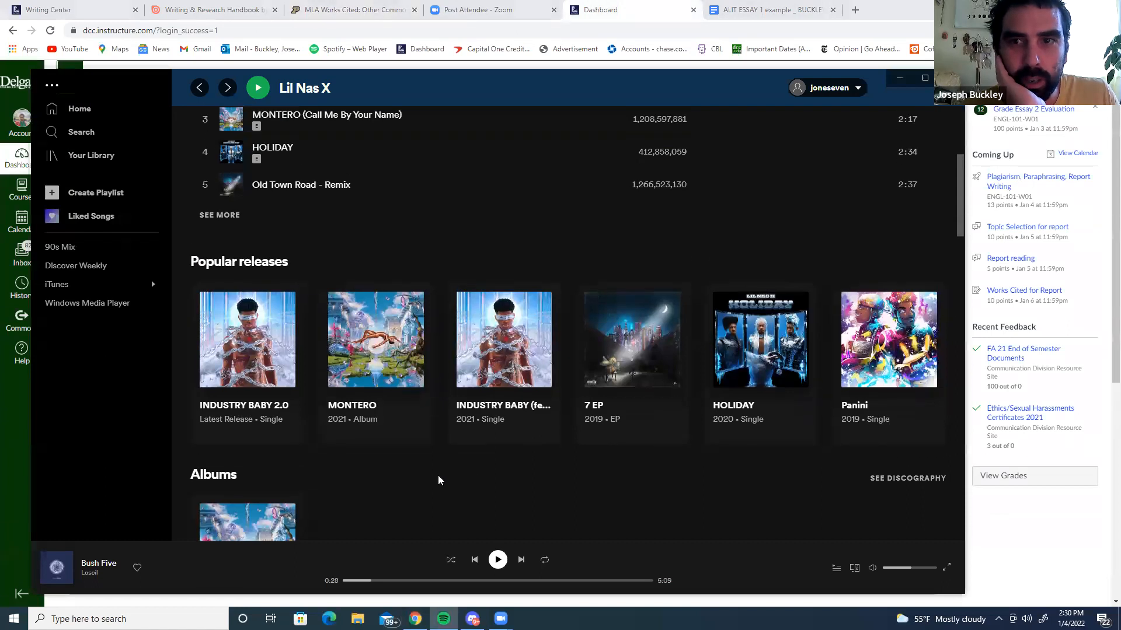
scroll(438, 478, up, 2)
scroll(438, 477, down, 6)
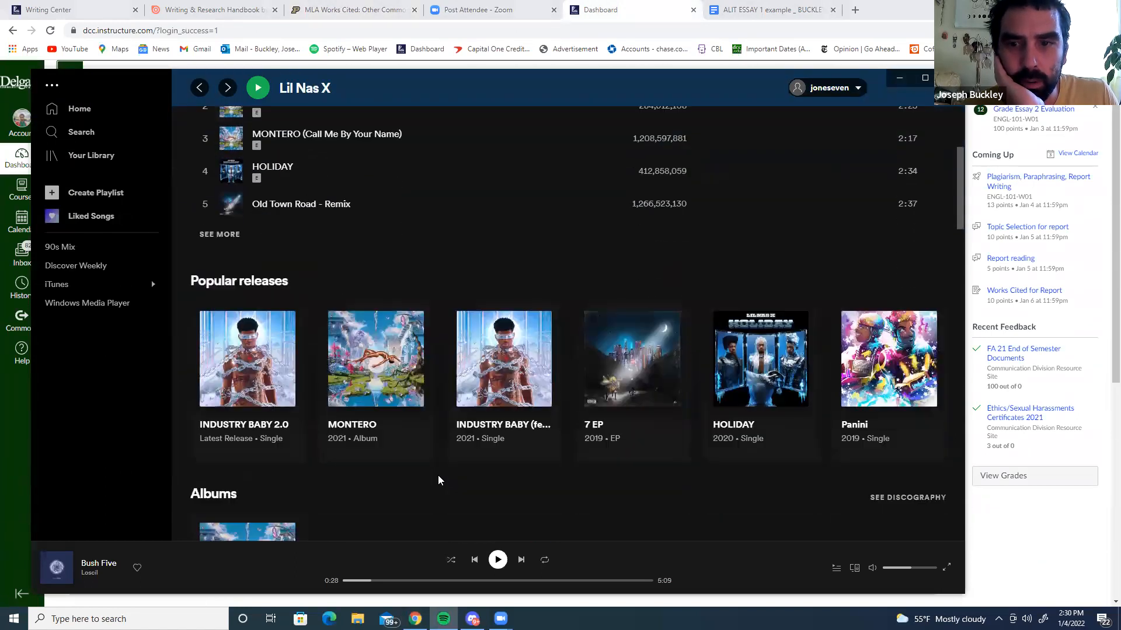
click(386, 339)
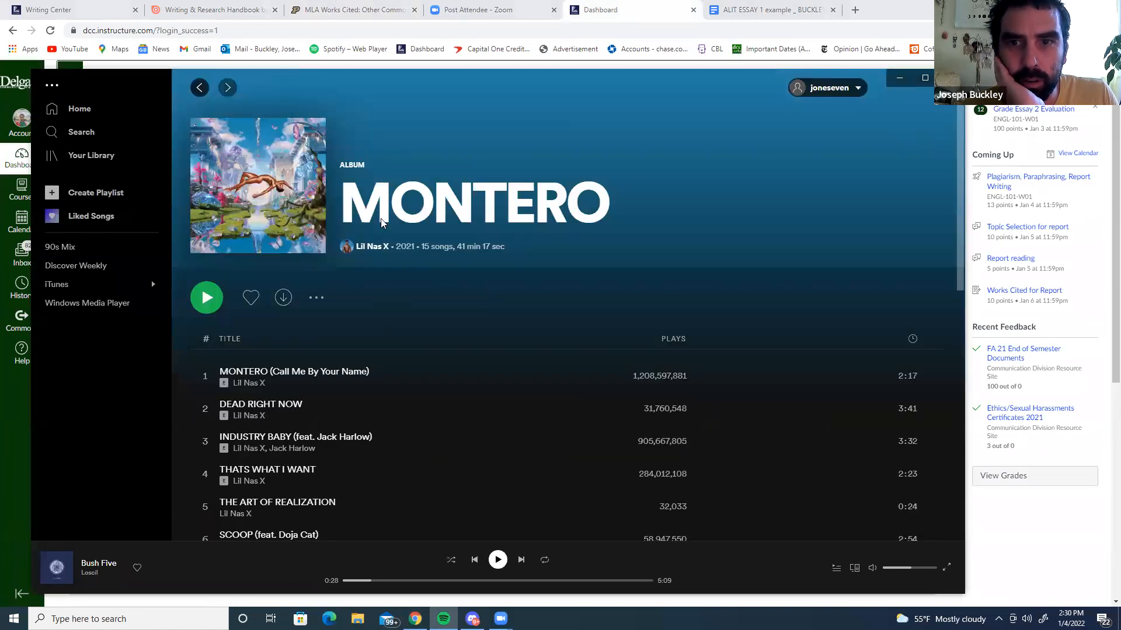
scroll(485, 362, down, 10)
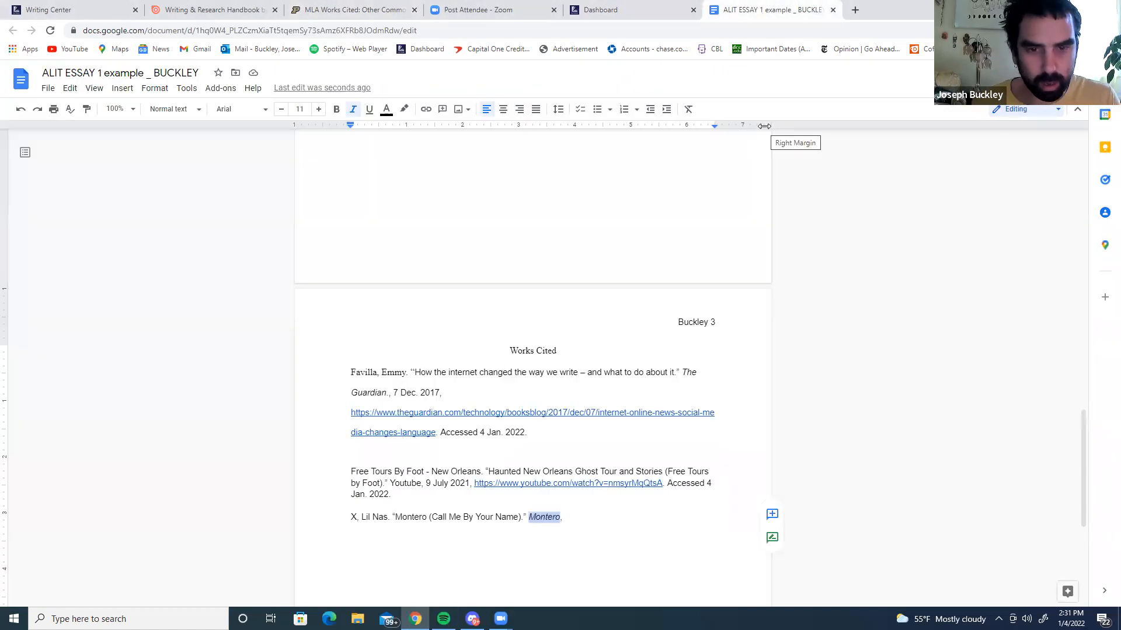
- Add the record label Columbia and the year 2021 in regular text after the album title, following Purdue OWL's Spotify model
key(Right)
key(ctrl+i)
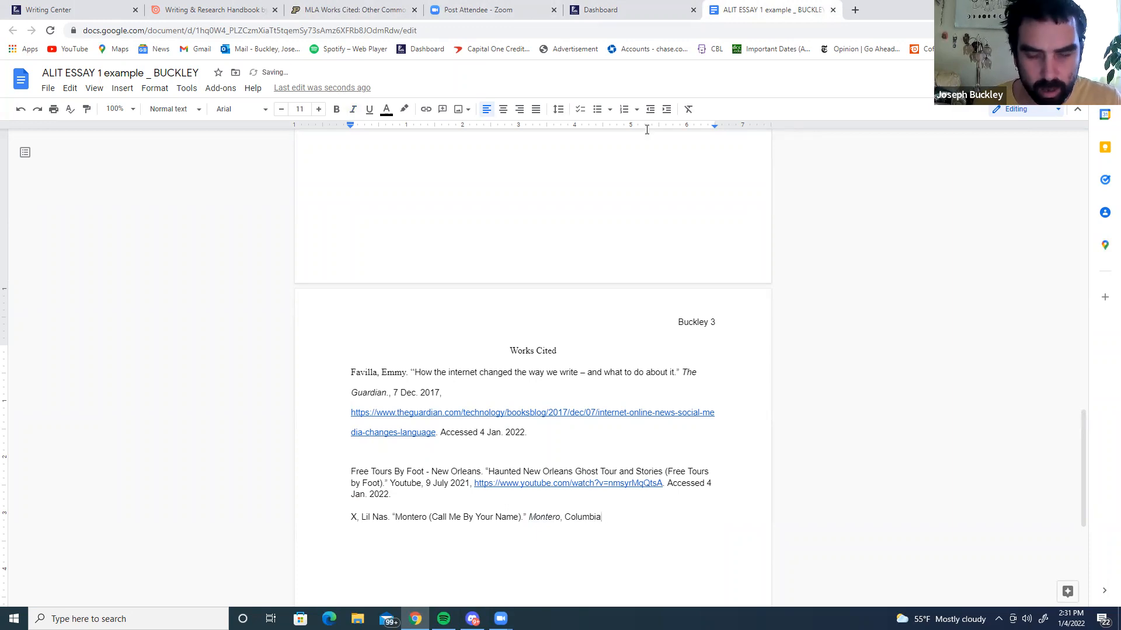
click(331, 7)
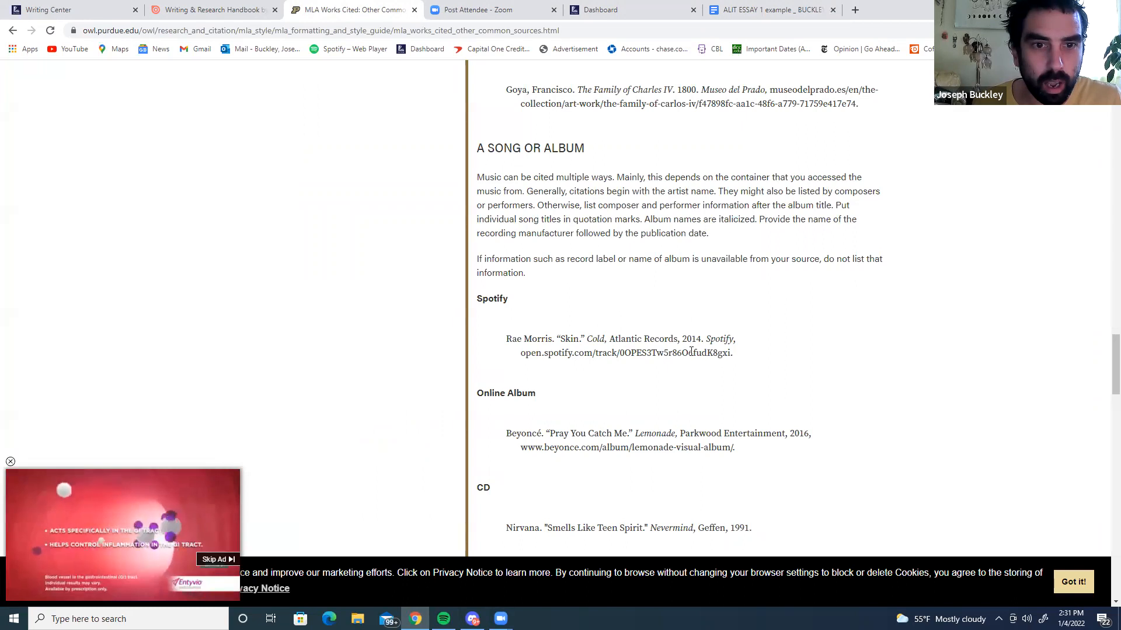
click(712, 7)
text(2021)
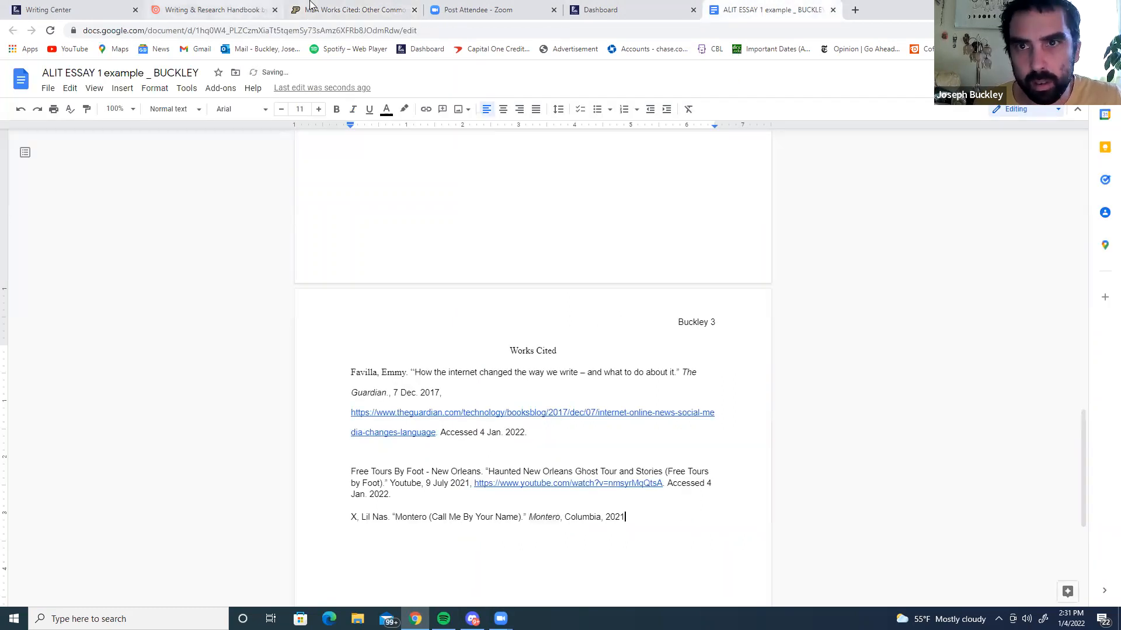
- Add Spotify in italics with a comma after the year, checking the order against Purdue OWL's Spotify model
click(345, 9)
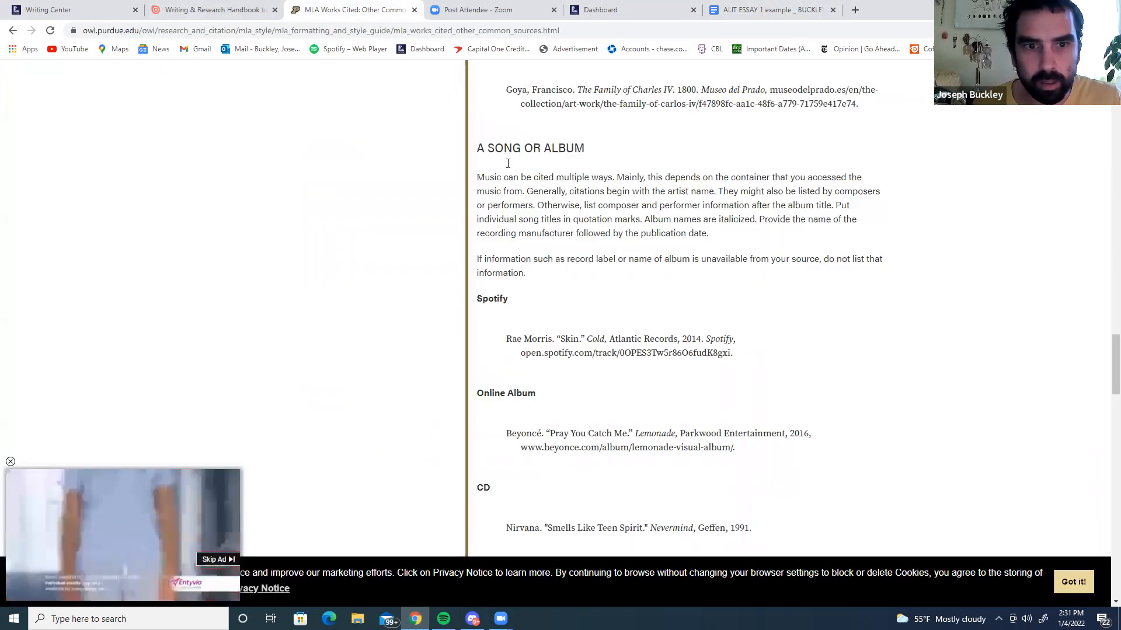
click(761, 16)
text(021, Spot)
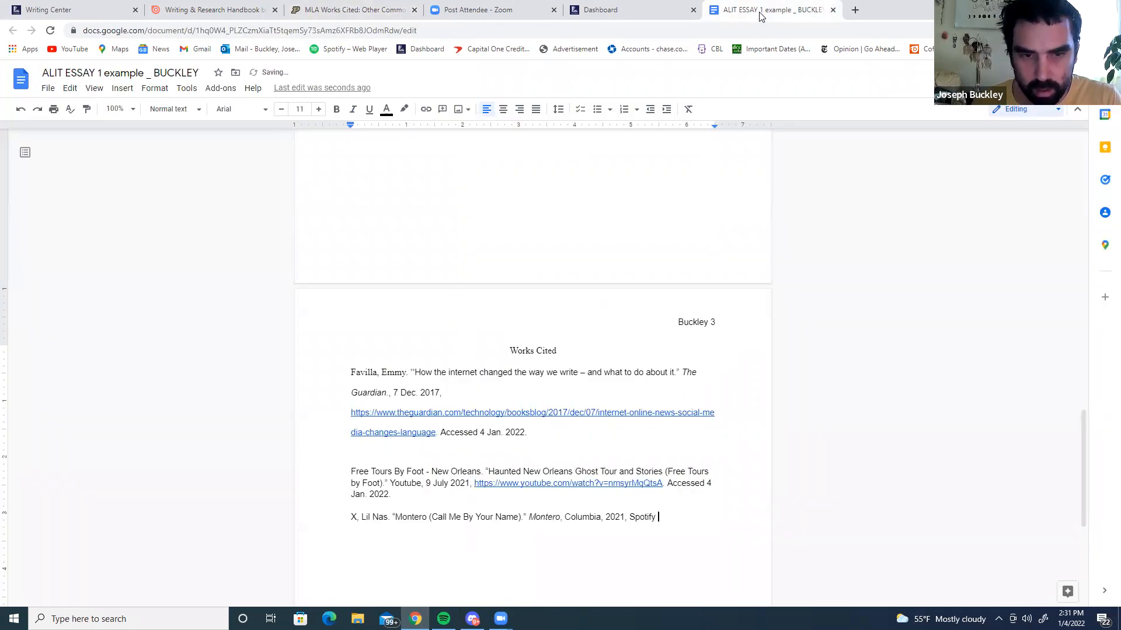
text(ify)
double_click(653, 513)
click(352, 110)
click(665, 522)
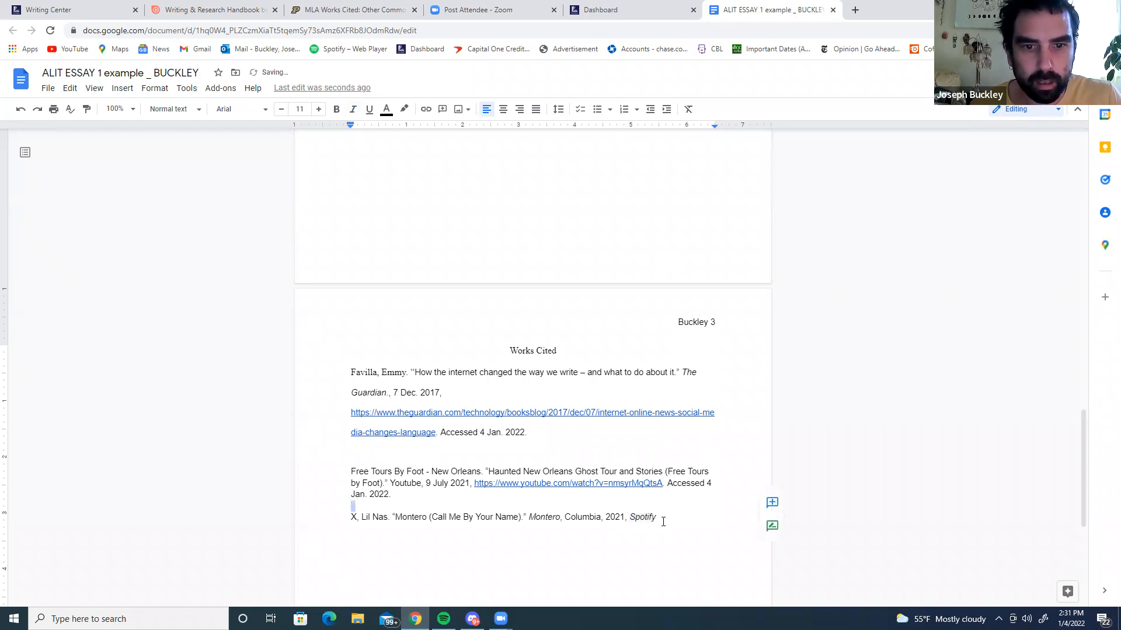
key(BackSpace)
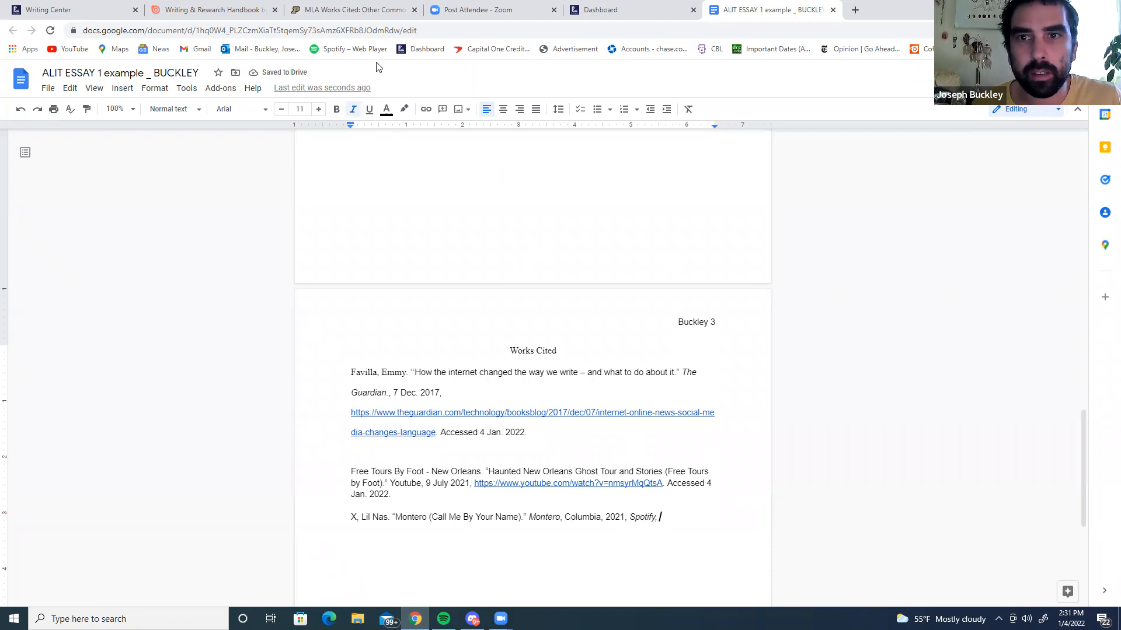
- In Spotify, copy the song link of MONTERO (Call Me By Your Name) from the MONTERO album
click(443, 618)
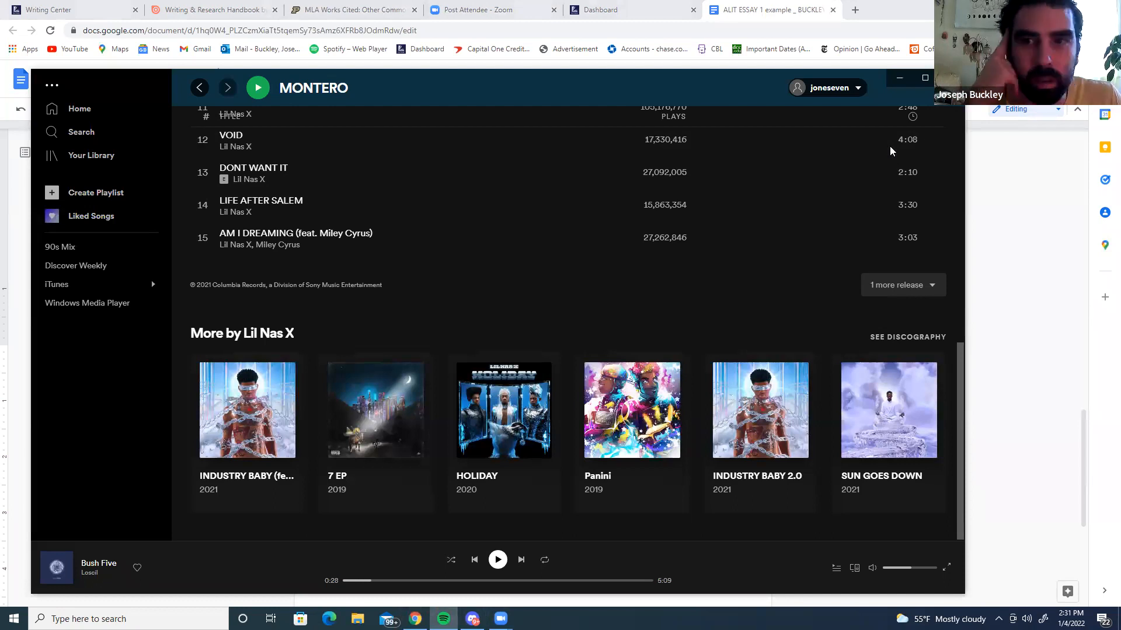
key(super+Up)
scroll(437, 438, up, 10)
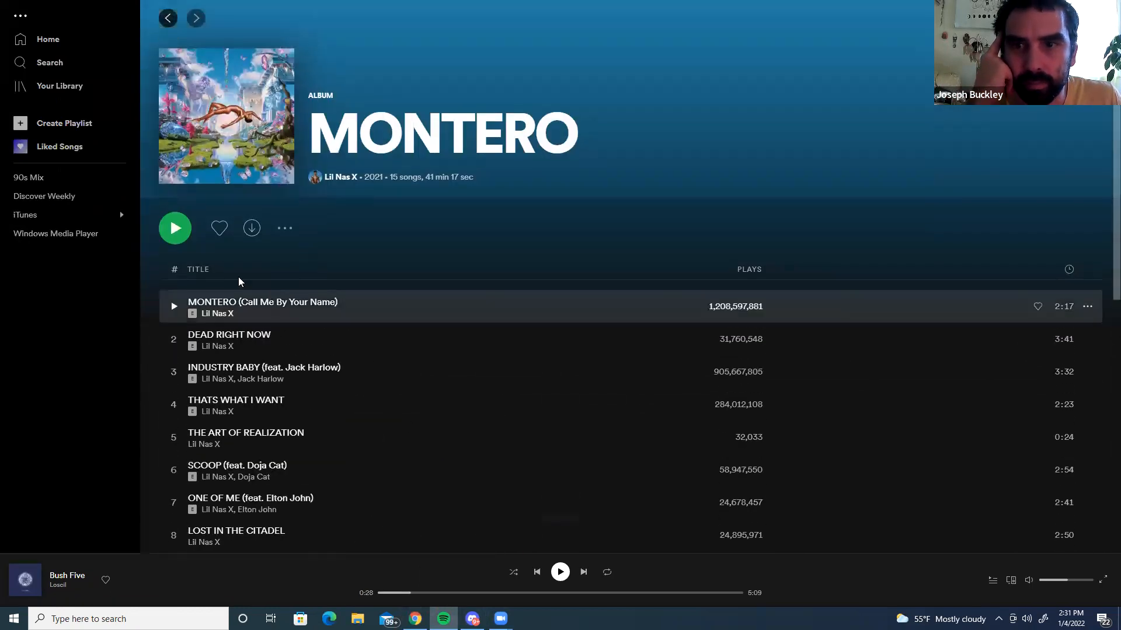
click(225, 303)
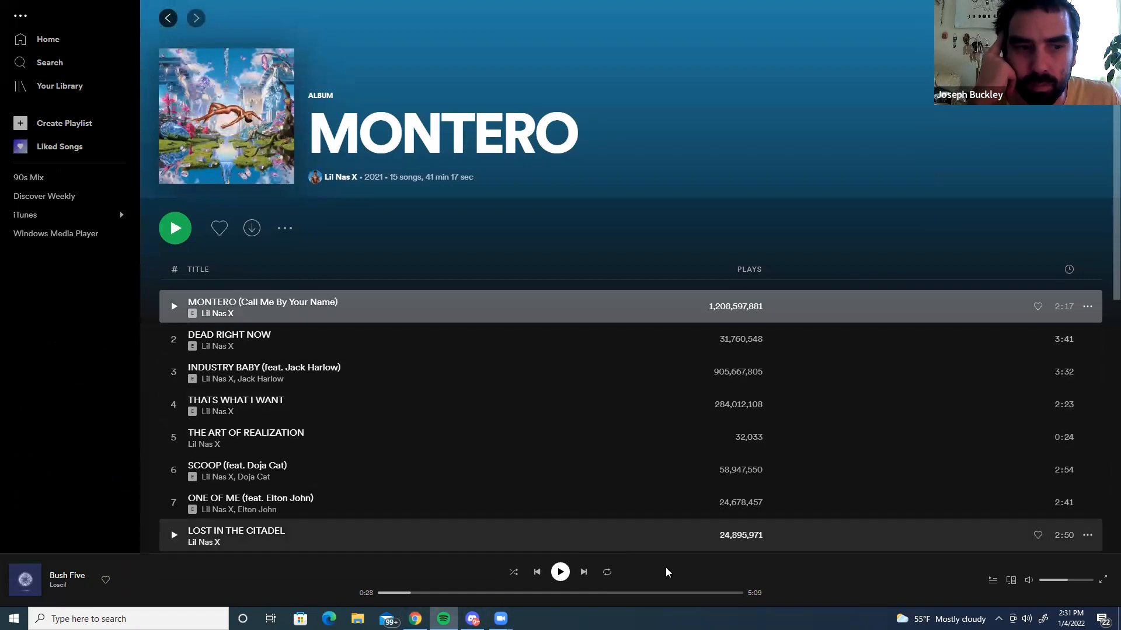
right_click(298, 316)
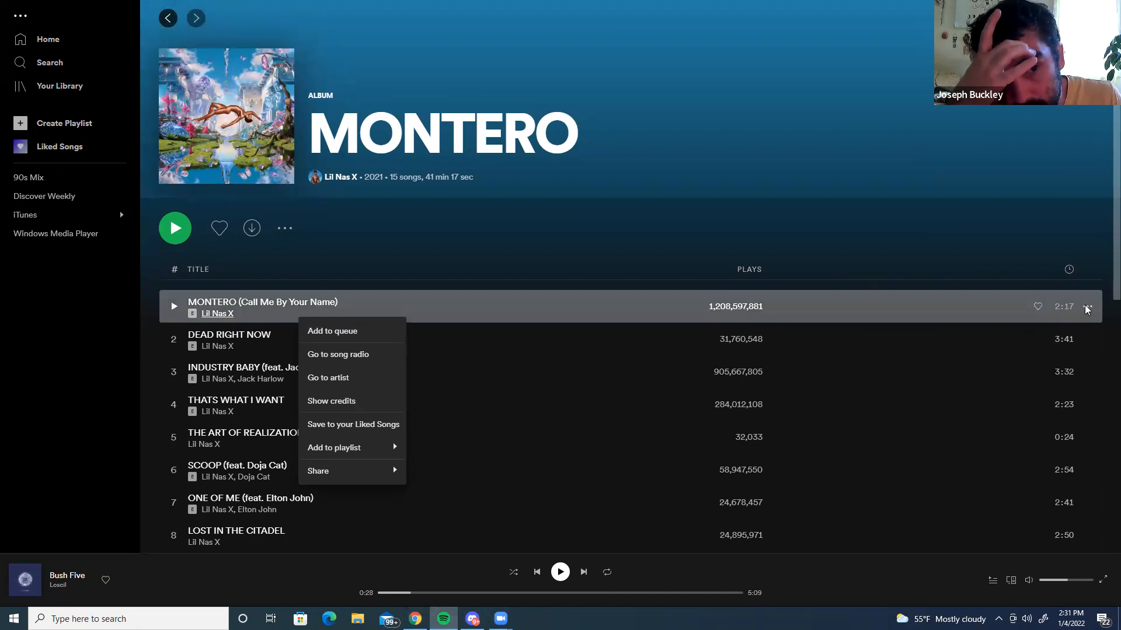
click(1087, 308)
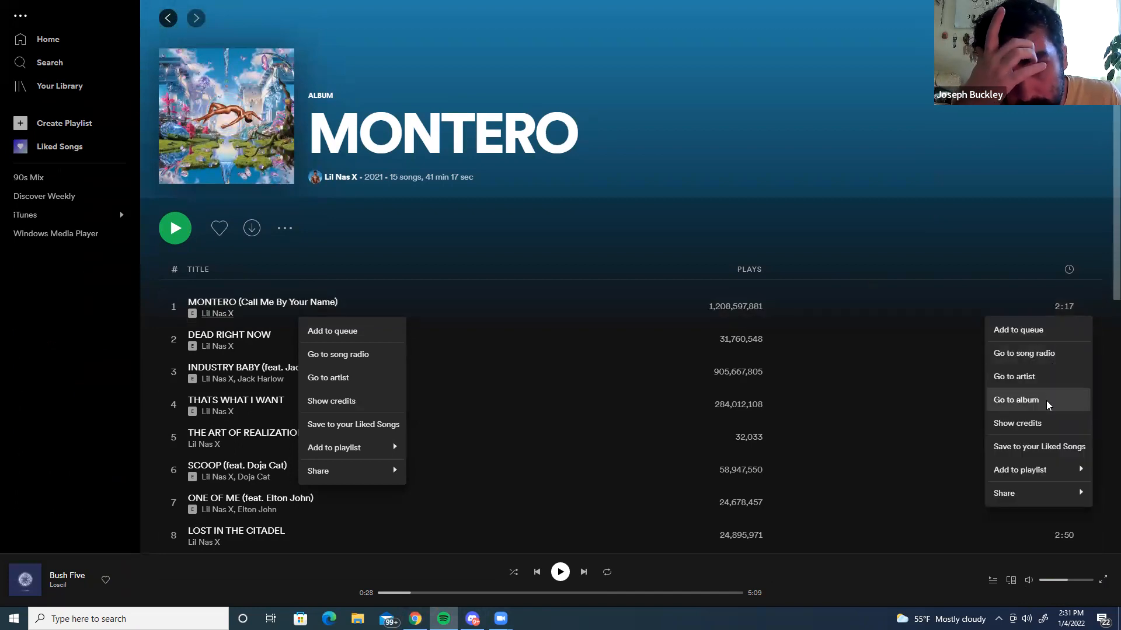
mouse_move(1039, 492)
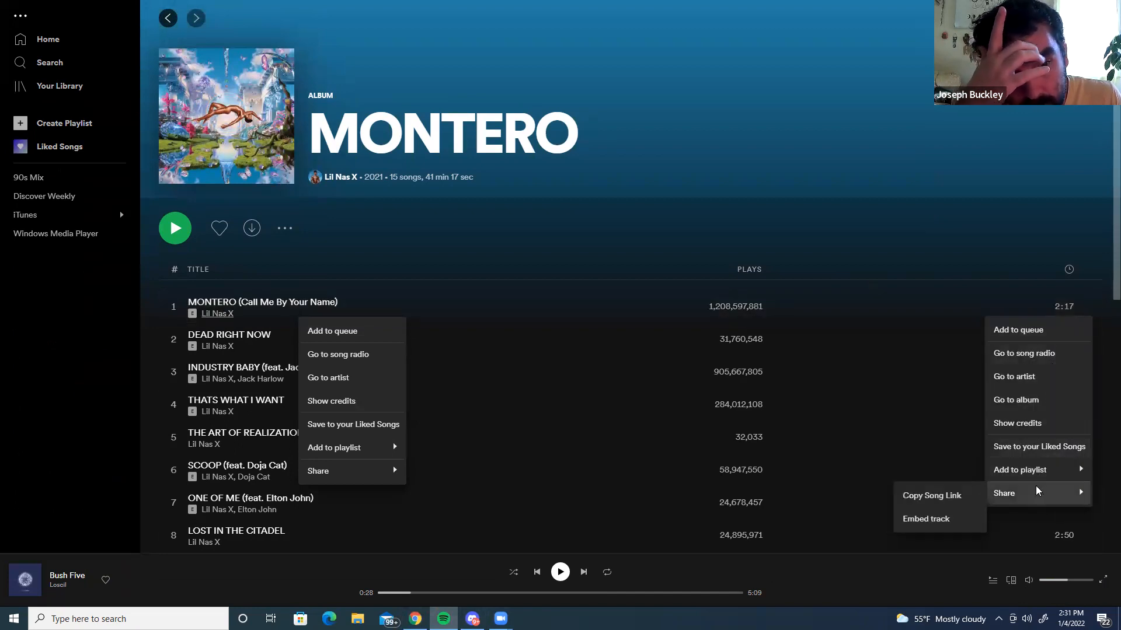
click(972, 496)
- Paste the copied Spotify link at the end of the song entry in the Works Cited page and close it with a period
click(415, 619)
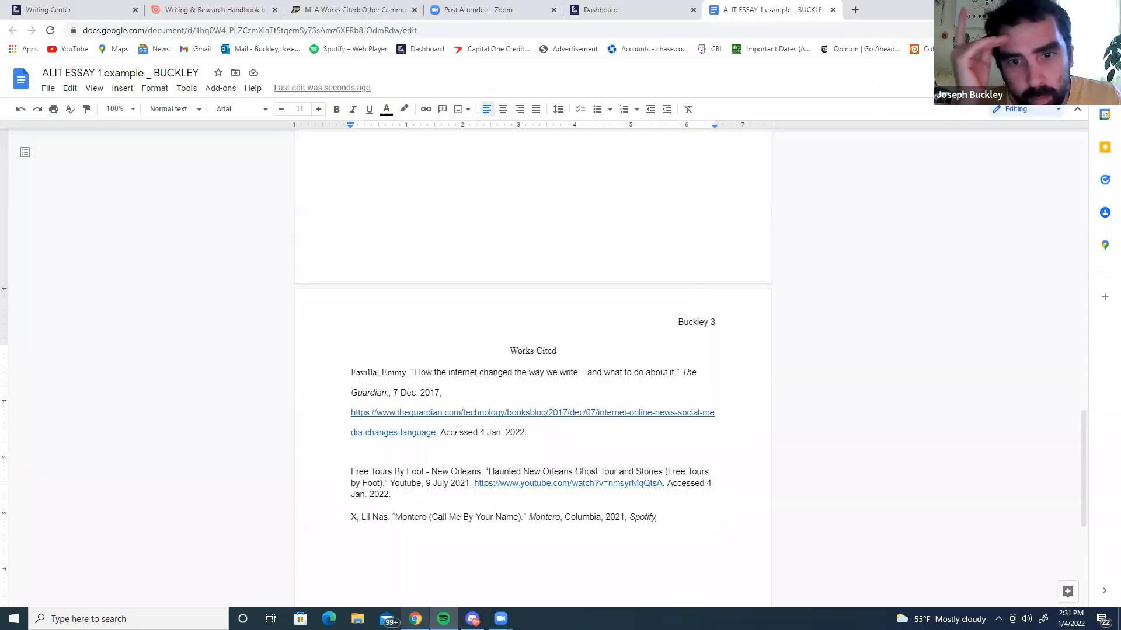
key(ctrl+v)
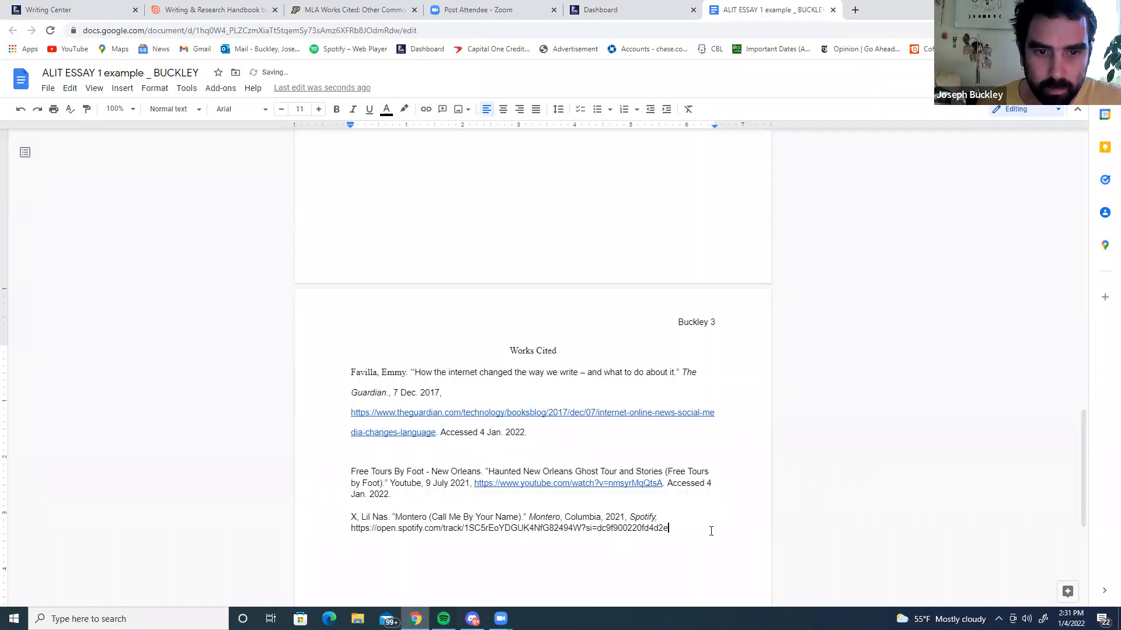
text(.)
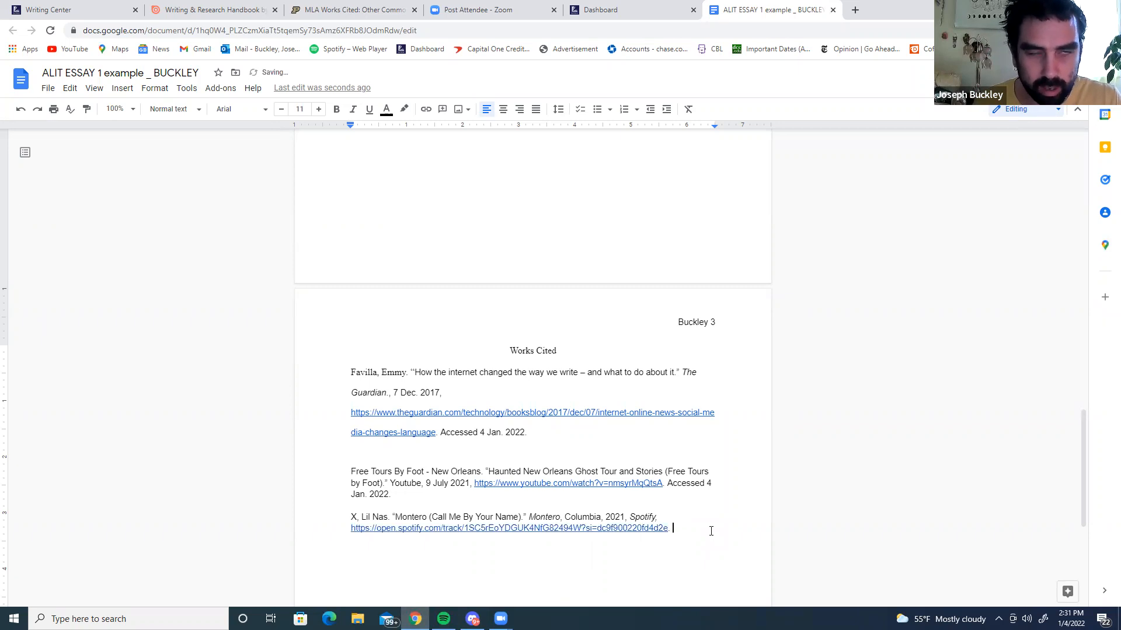
- Compare the finished song entry with Purdue OWL's Spotify model and examine its CD model for a song
click(338, 9)
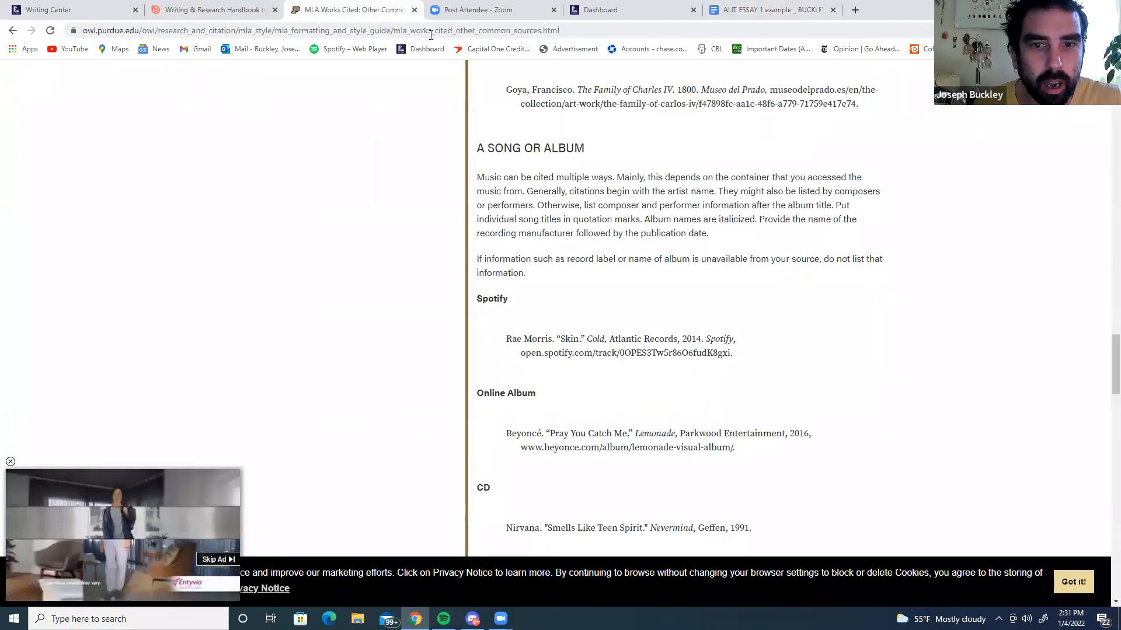
click(788, 4)
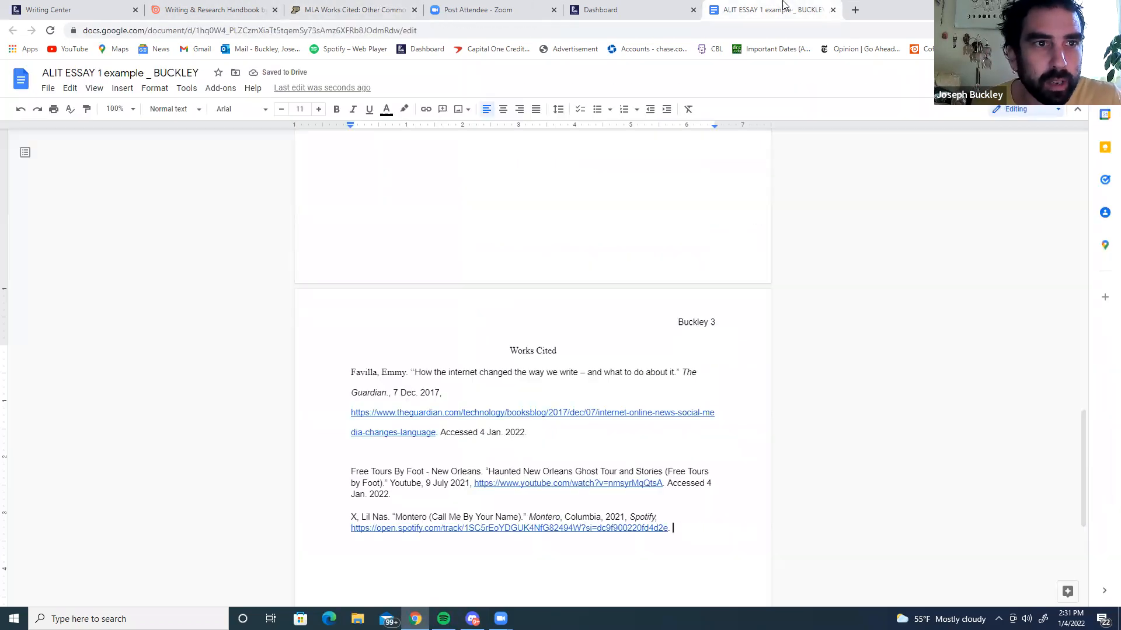
click(370, 9)
scroll(708, 509, down, 2)
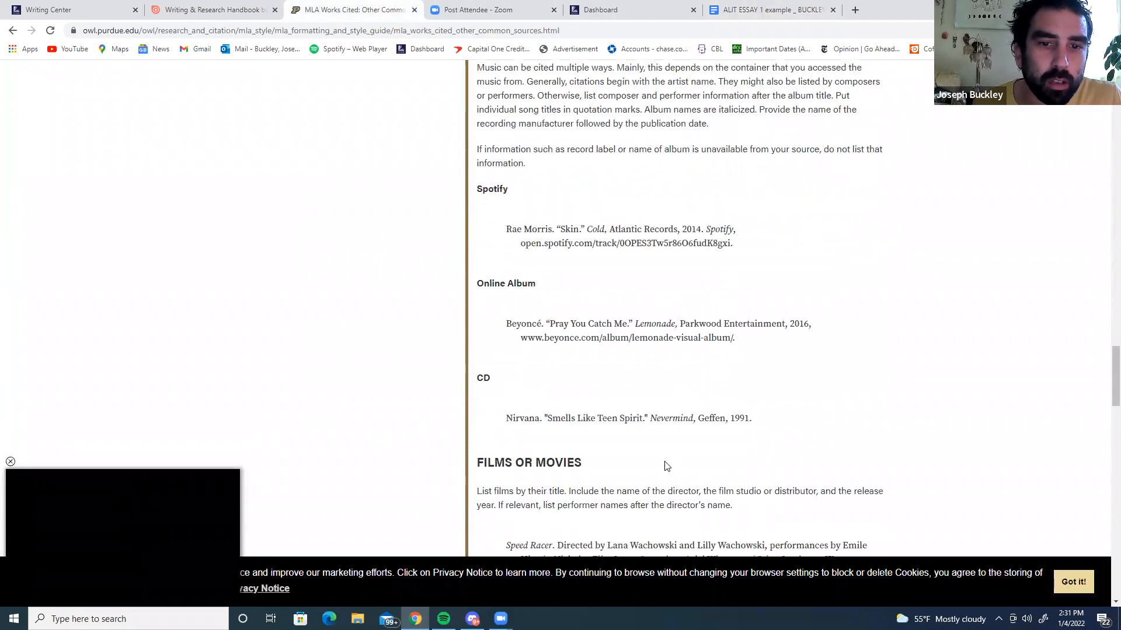
drag(753, 411, 509, 409)
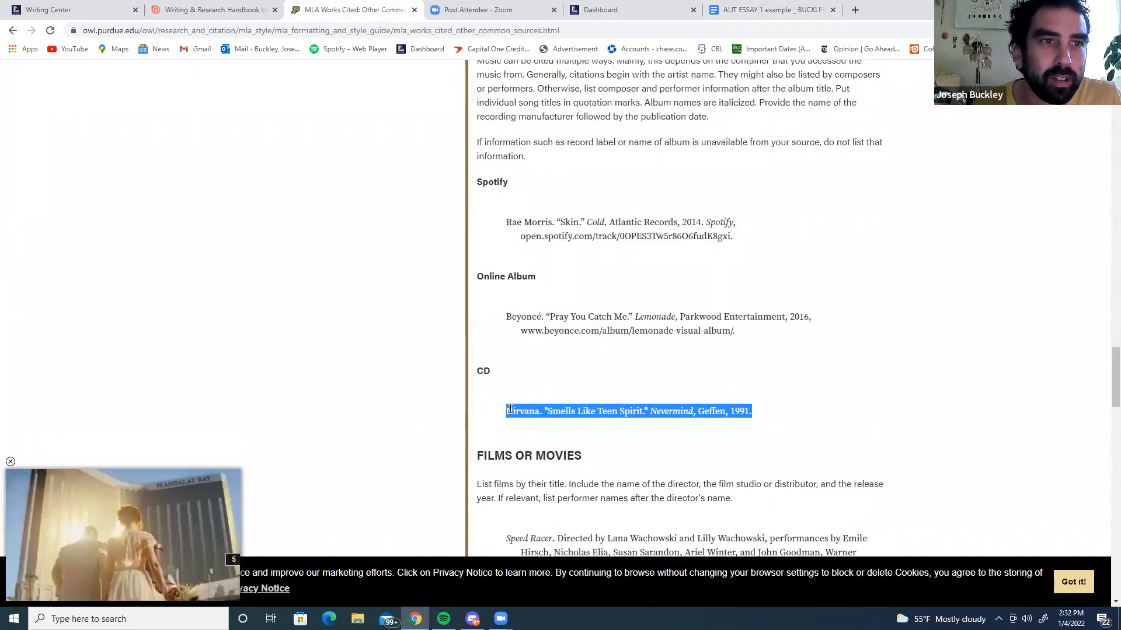
click(510, 409)
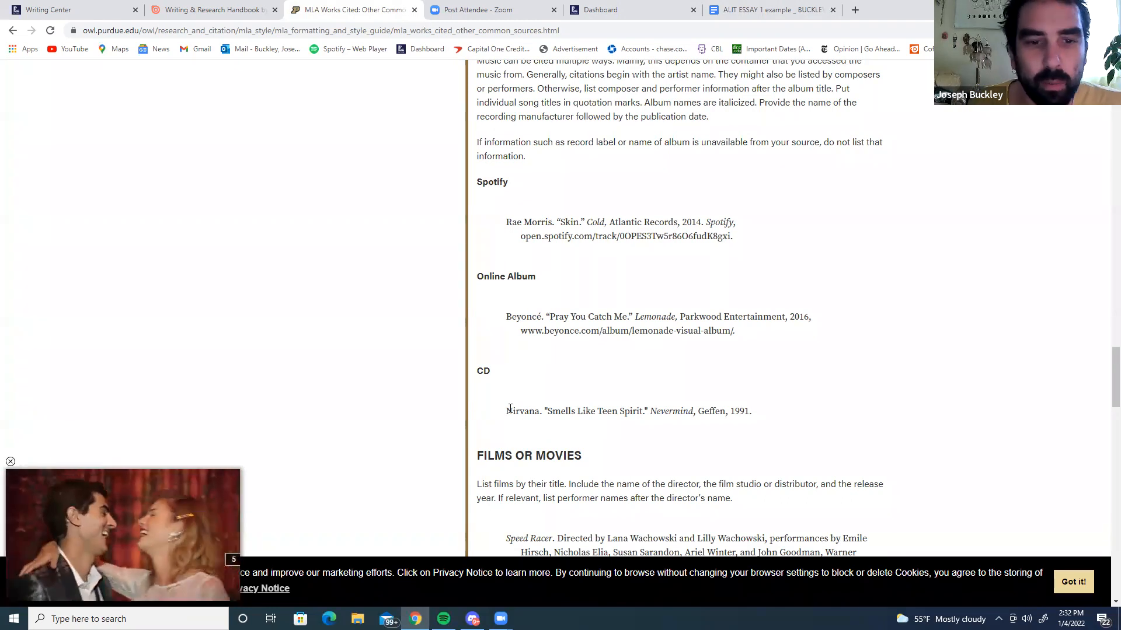
drag(760, 416, 515, 412)
click(800, 441)
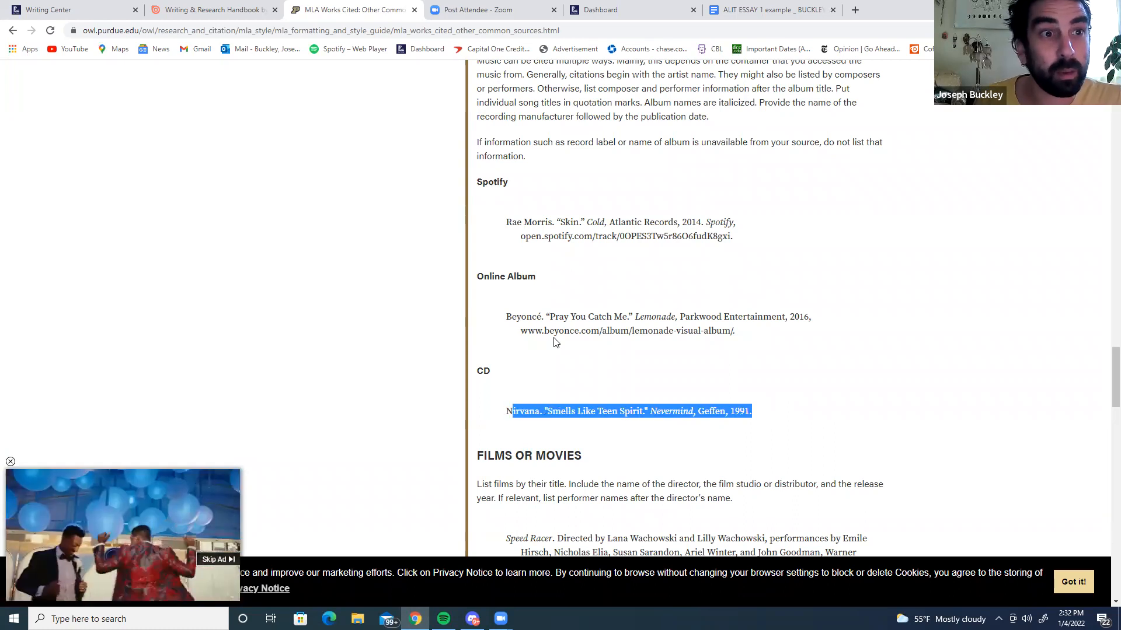
- Start a new line below the song entry and find the print book model in the Writing & Research Handbook, viewed full screen
click(767, 10)
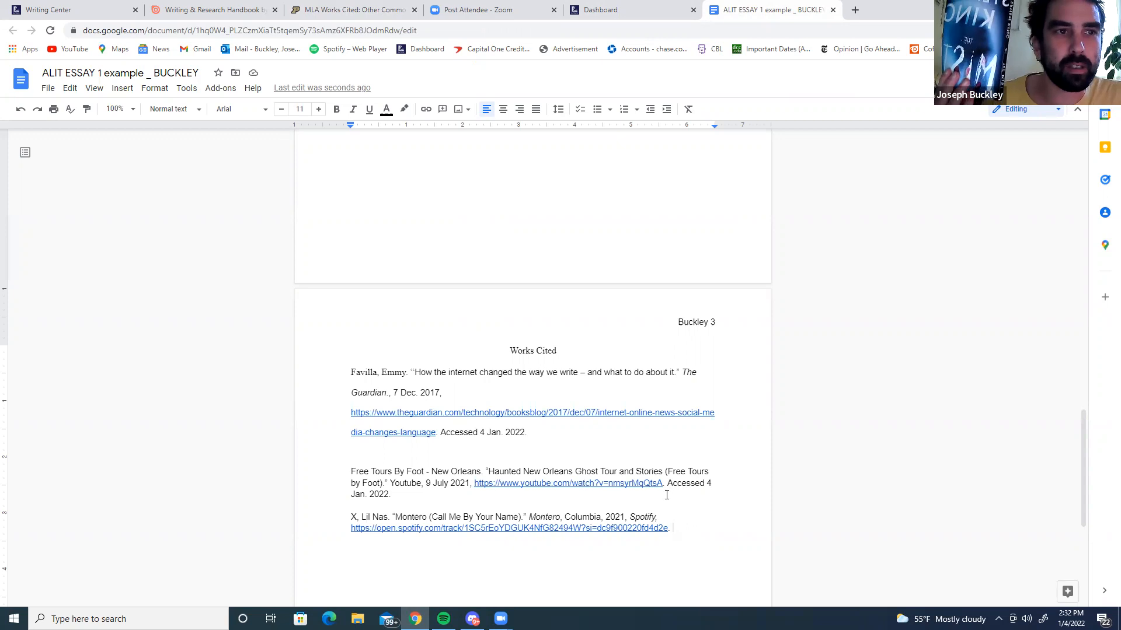
key(Return)
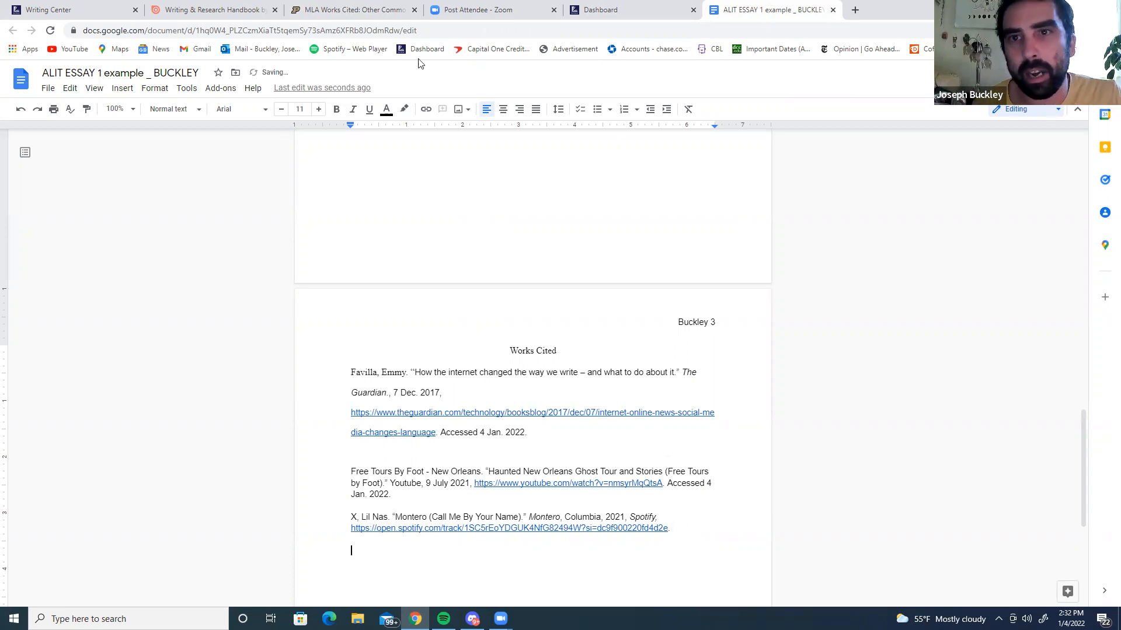
click(381, 11)
scroll(280, 274, up, 6)
scroll(410, 327, up, 6)
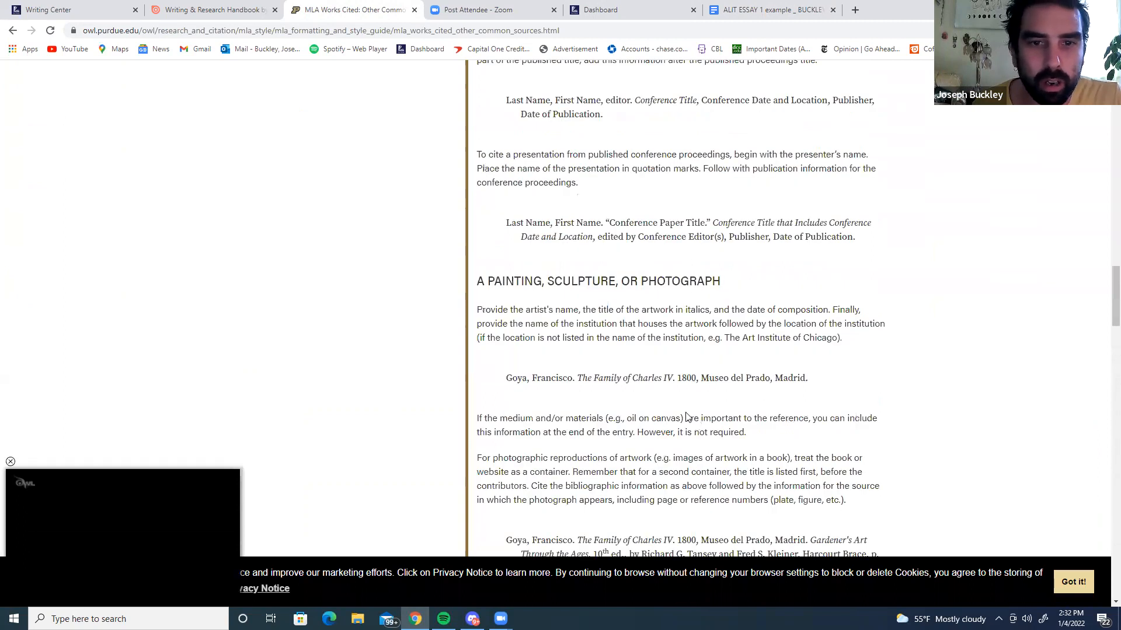
key(ctrl+shift+Tab)
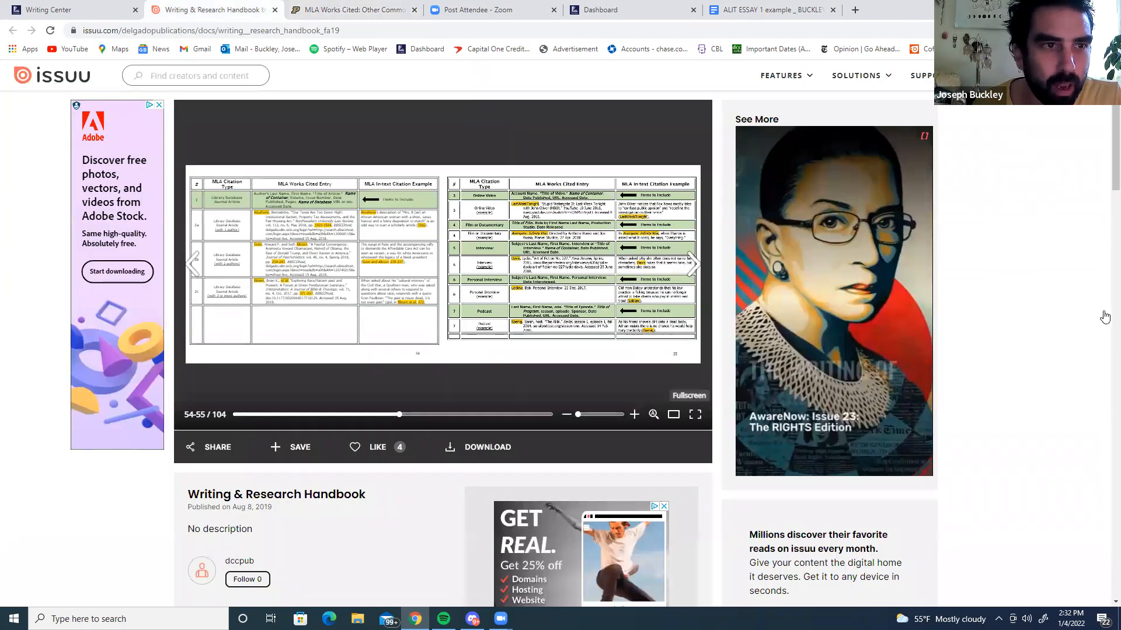
click(590, 207)
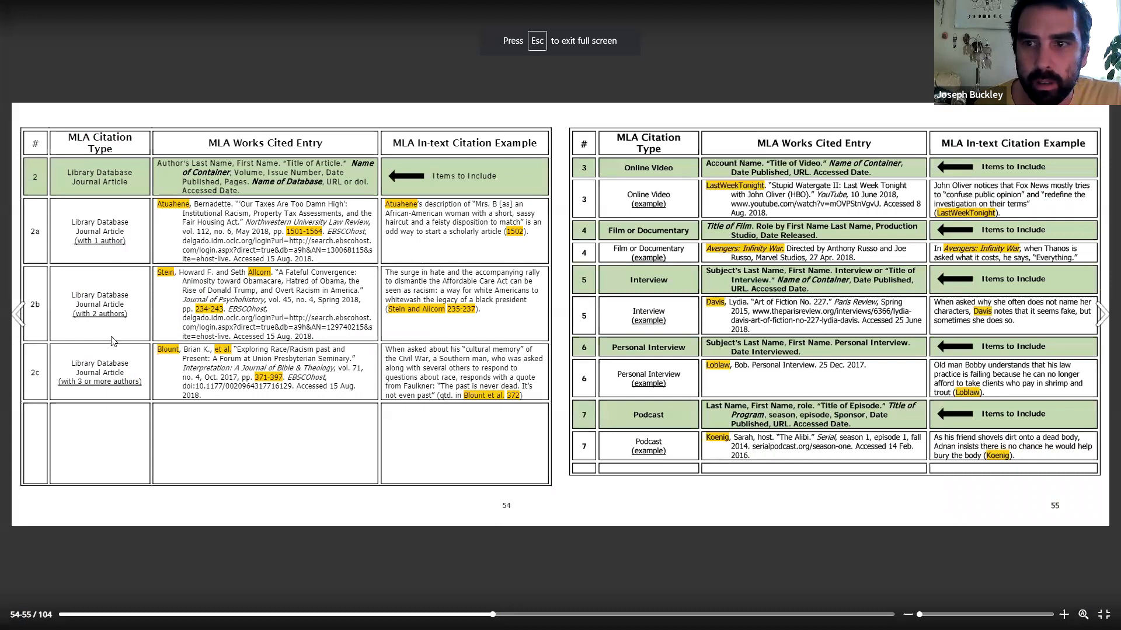
key(Right)
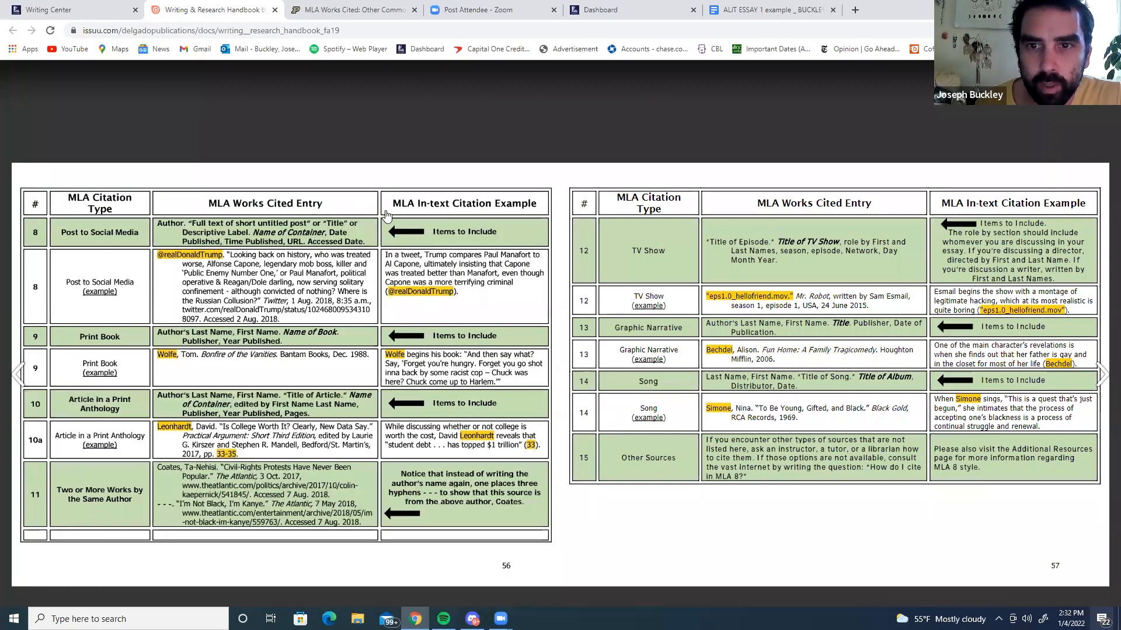
- Open Purdue OWL's Works Cited page for books, examine the one-author book model, and return to the Works Cited page
key(ctrl+Tab)
scroll(373, 110, up, 3)
click(412, 95)
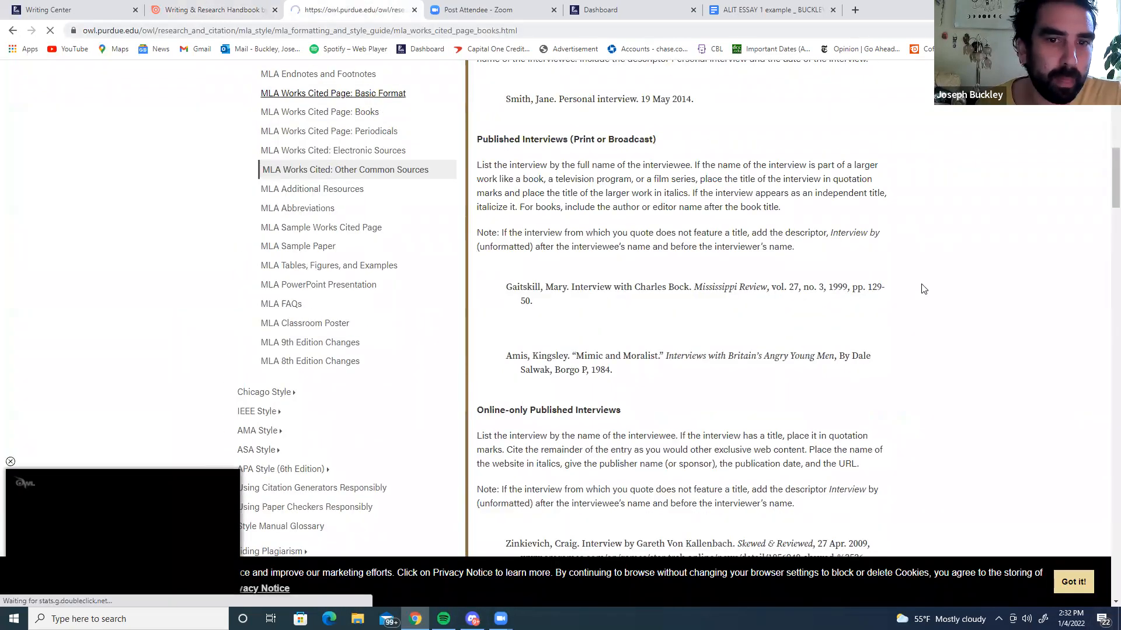
scroll(905, 313, down, 10)
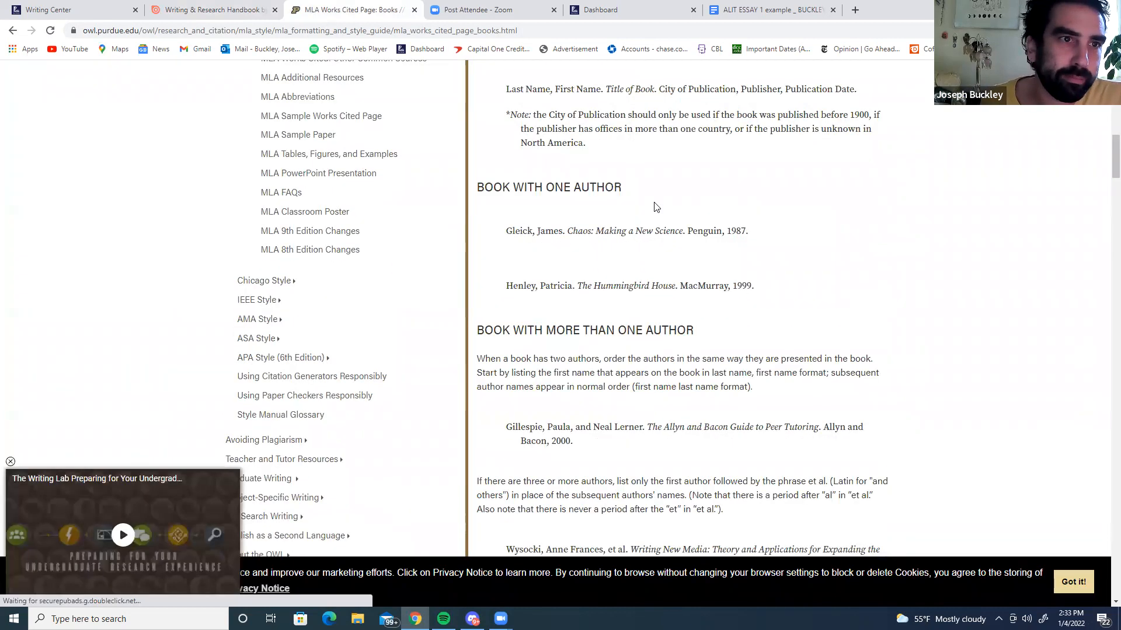
click(753, 10)
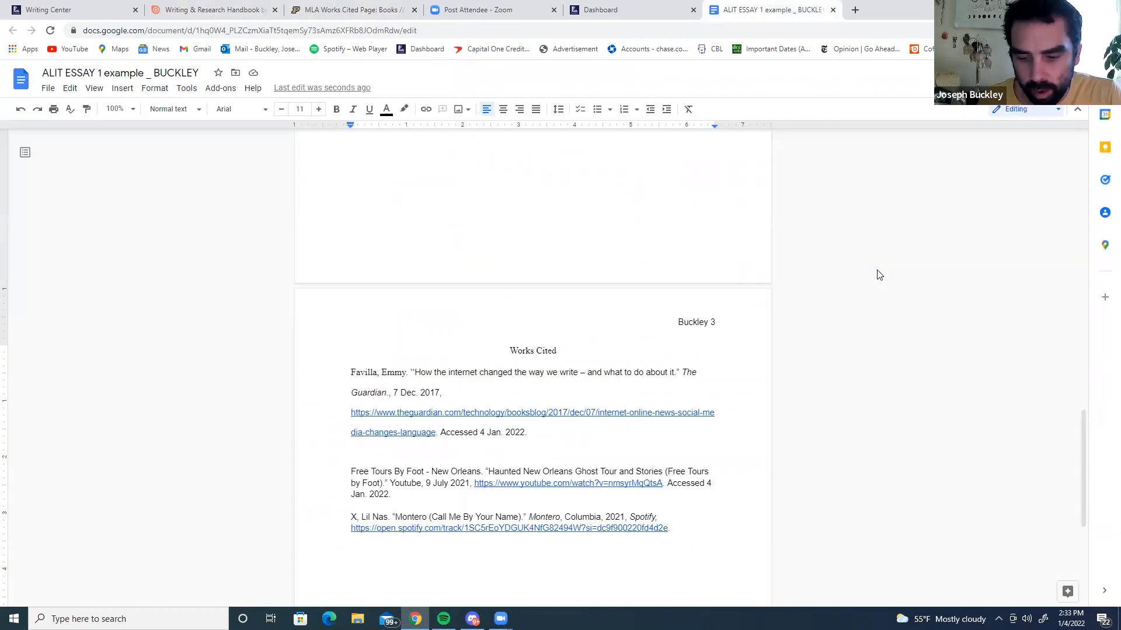
- Begin the print book entry below the song entry with "King, Stephen. The Mist." and italicize the title The Mist
text(King, Stephen.)
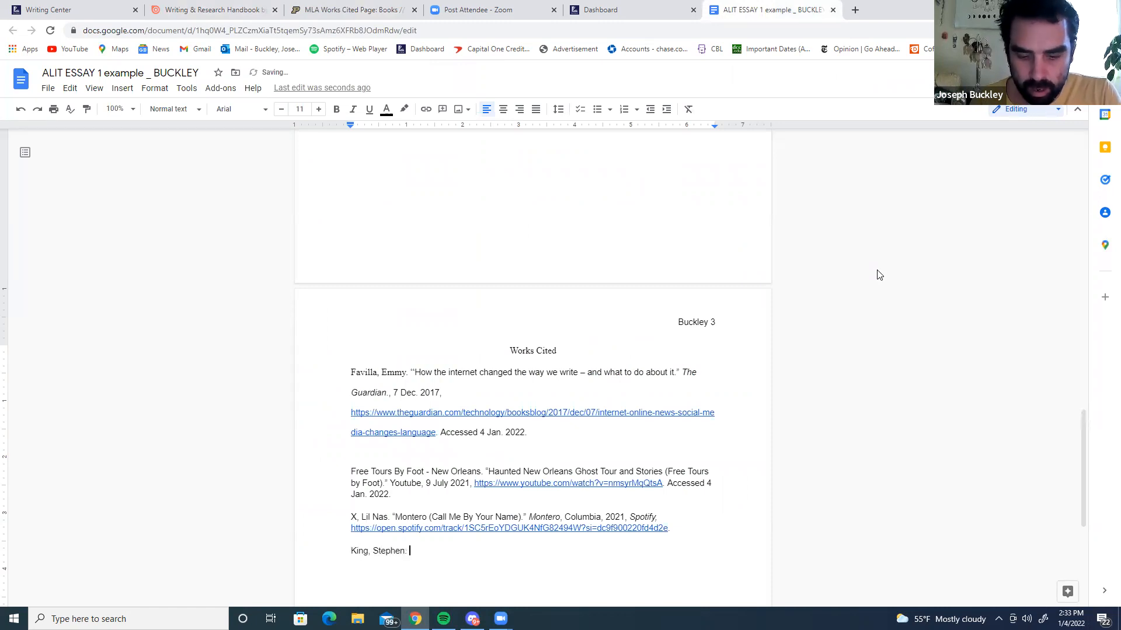
text( The Mist)
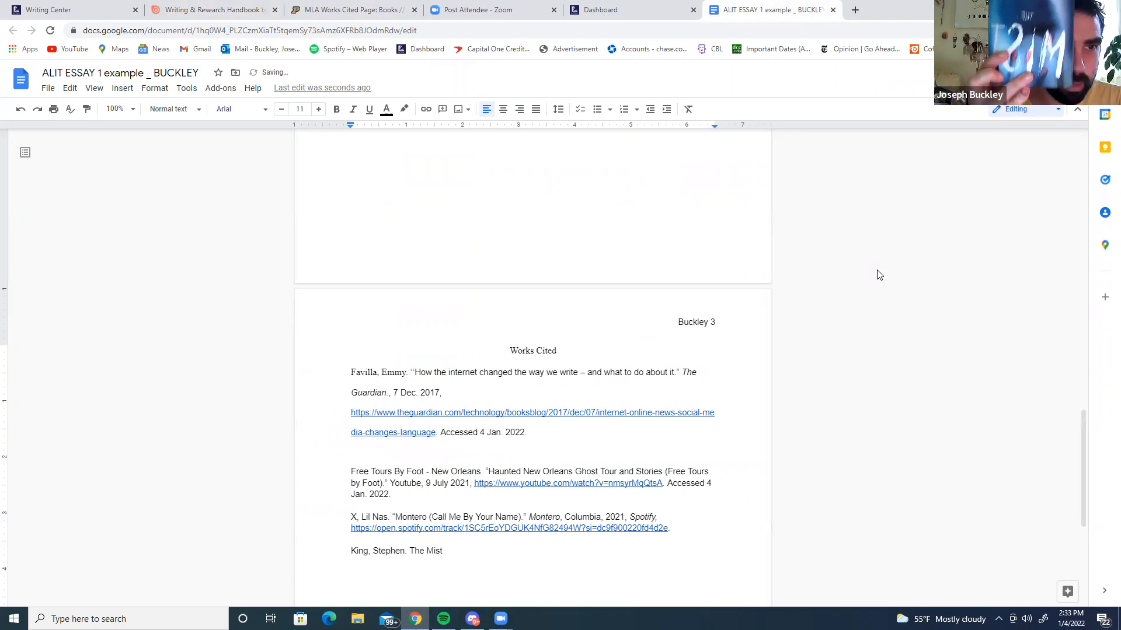
key(BackSpace)
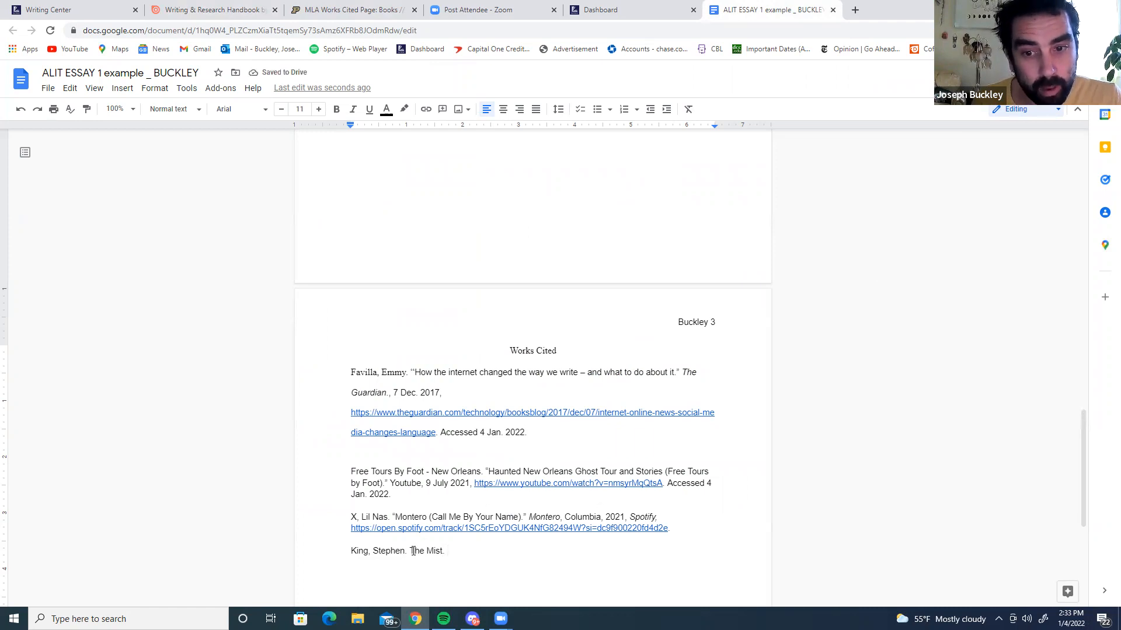
drag(412, 551, 443, 546)
click(352, 109)
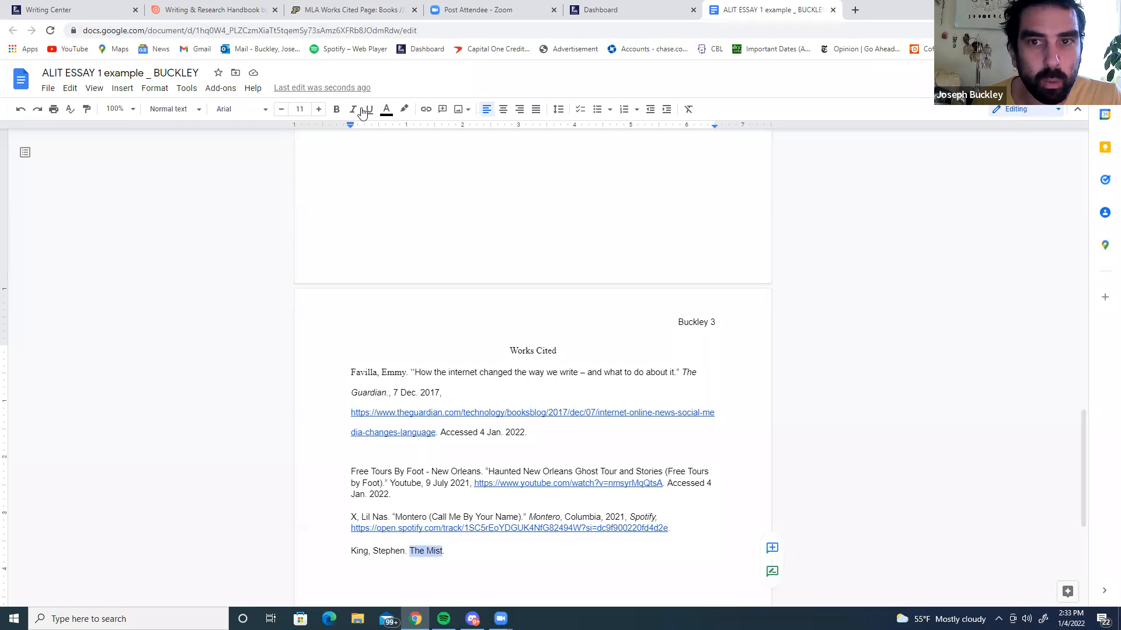
click(551, 516)
- Italicize the website name Youtube in the Free Tours By Foot entry
drag(421, 482, 392, 484)
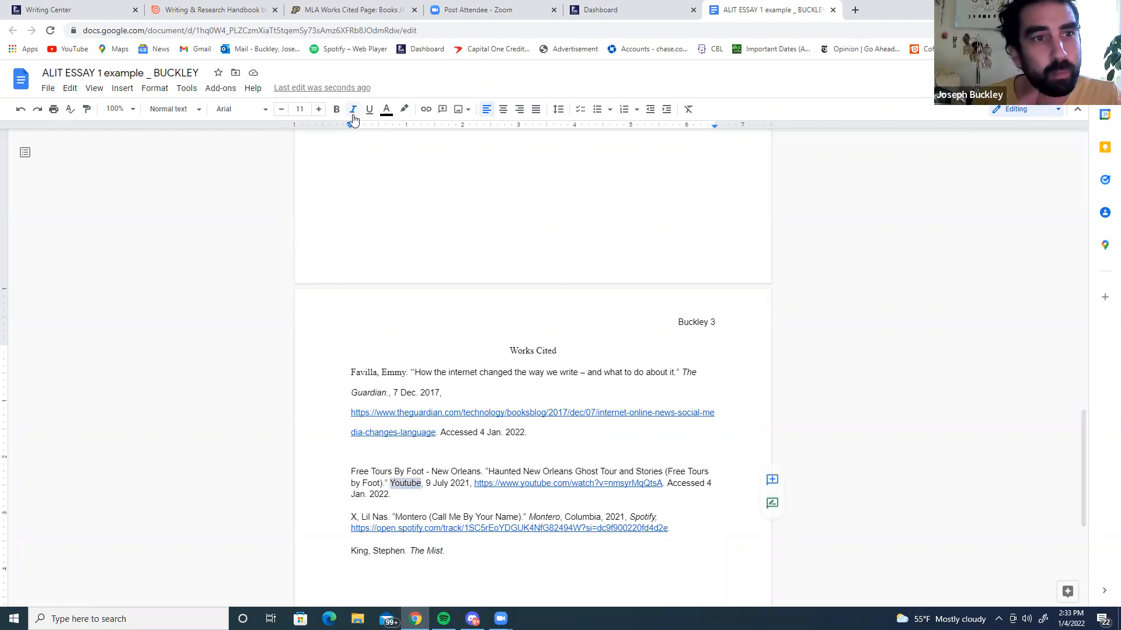
click(353, 111)
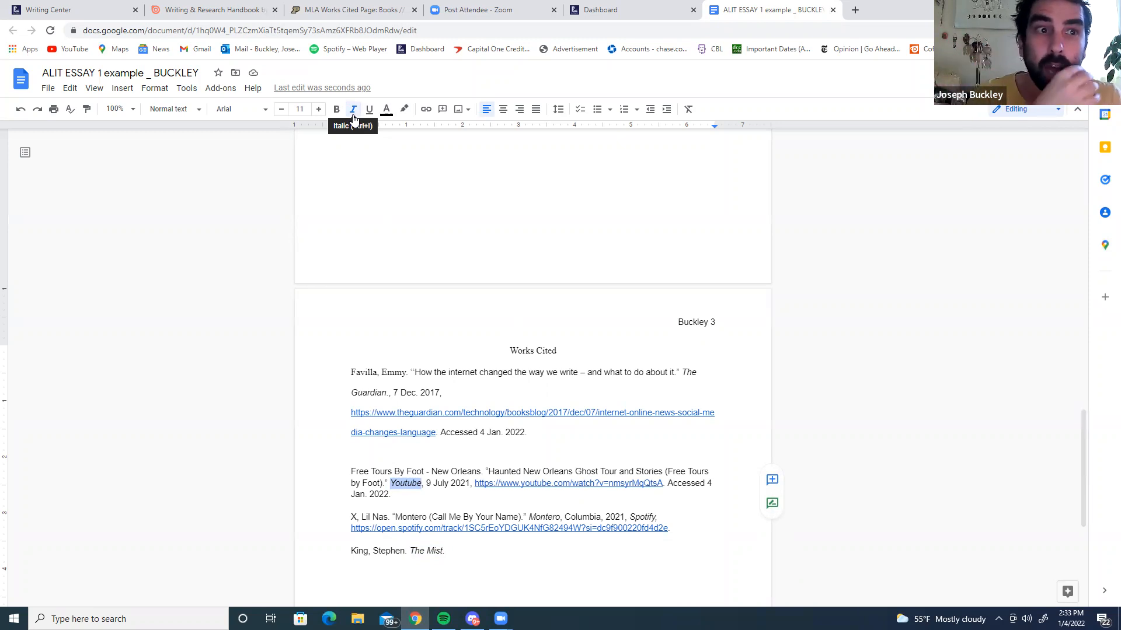
click(553, 451)
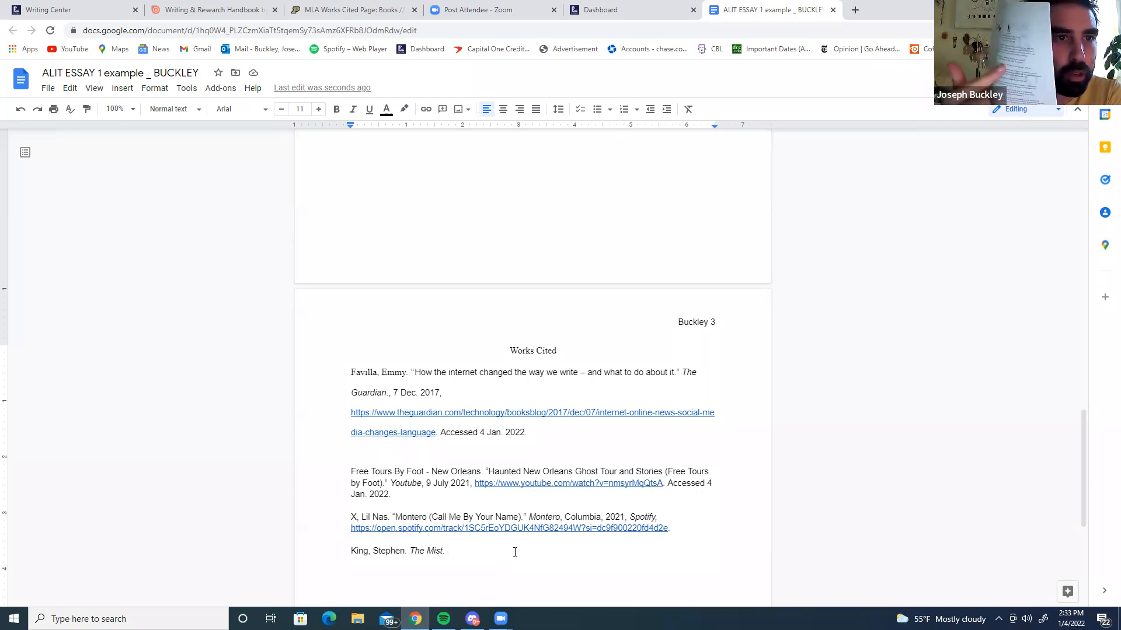
- Complete the book entry with "Scribner, 1985." and compare it with Purdue OWL's one-author book model
text(Scribner, 1985.)
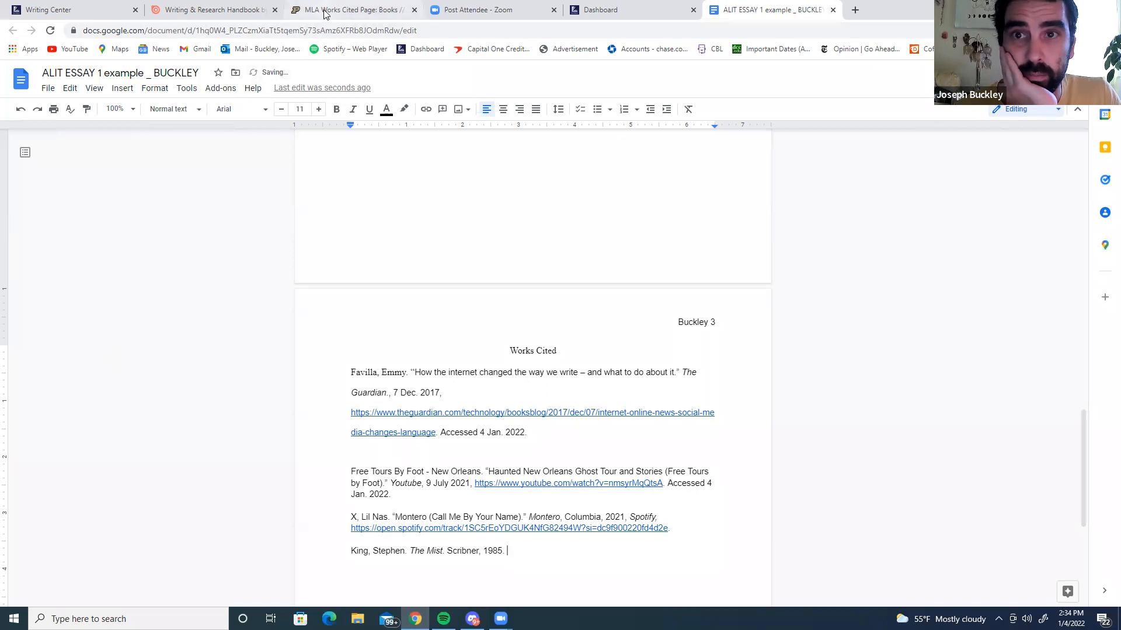
key(ctrl+3)
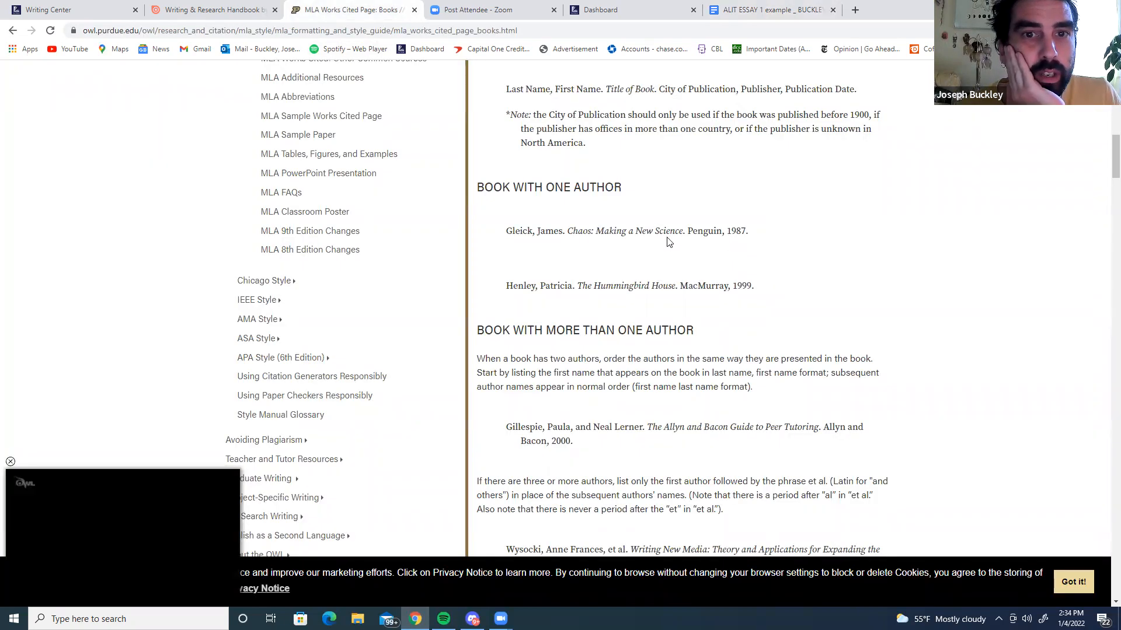
click(799, 11)
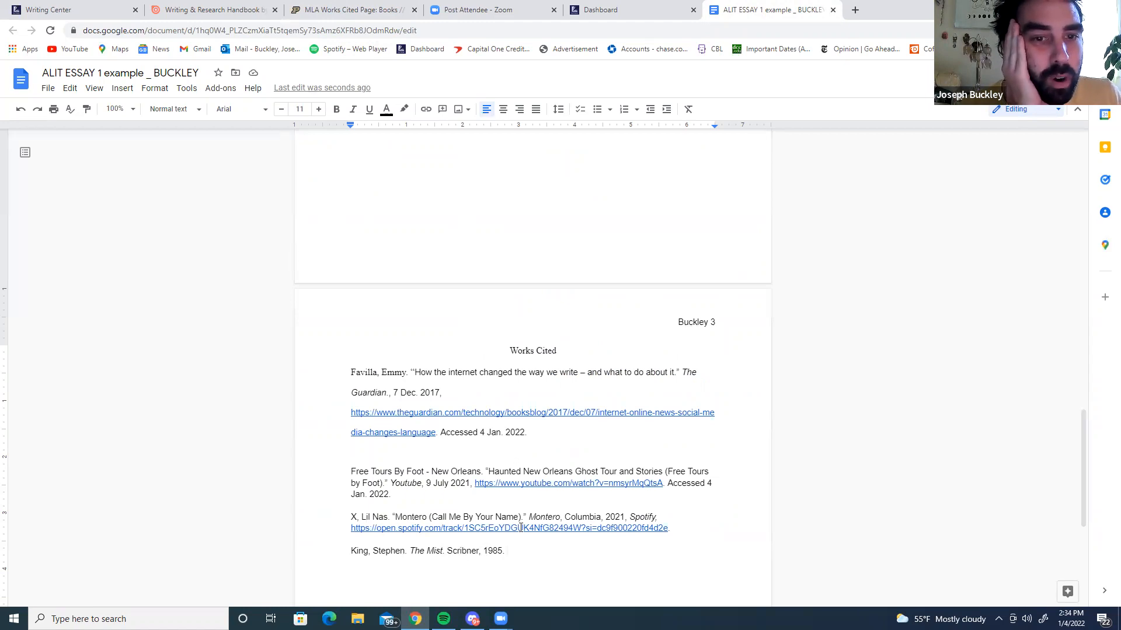
- Set the Works Cited heading and all entries in Times New Roman, size 12
drag(503, 551, 387, 352)
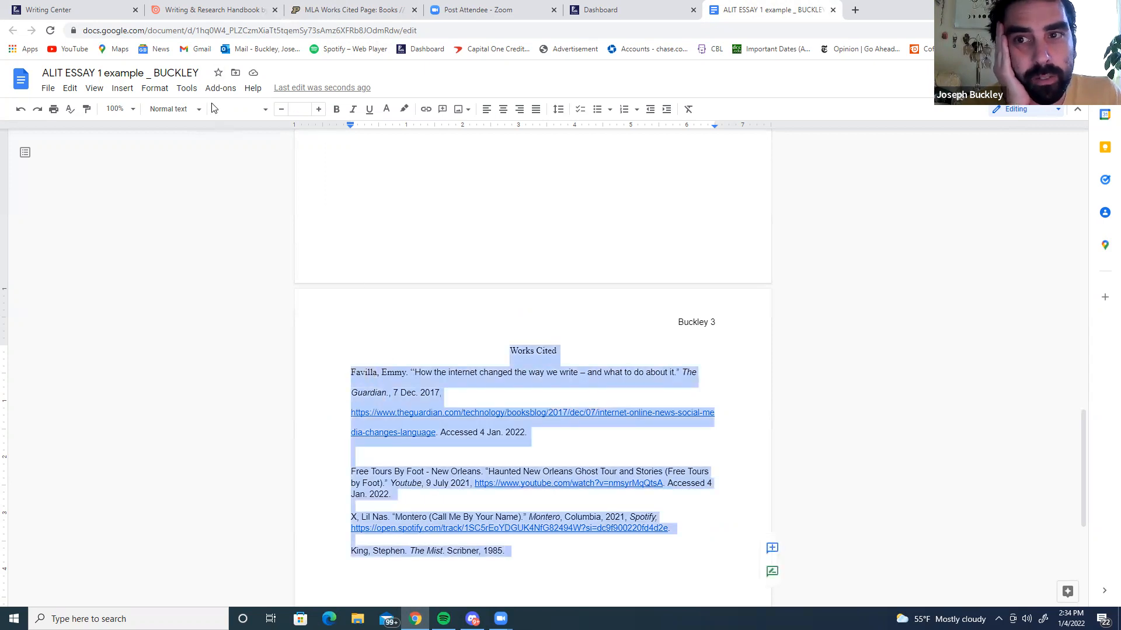
click(239, 109)
click(275, 175)
click(320, 111)
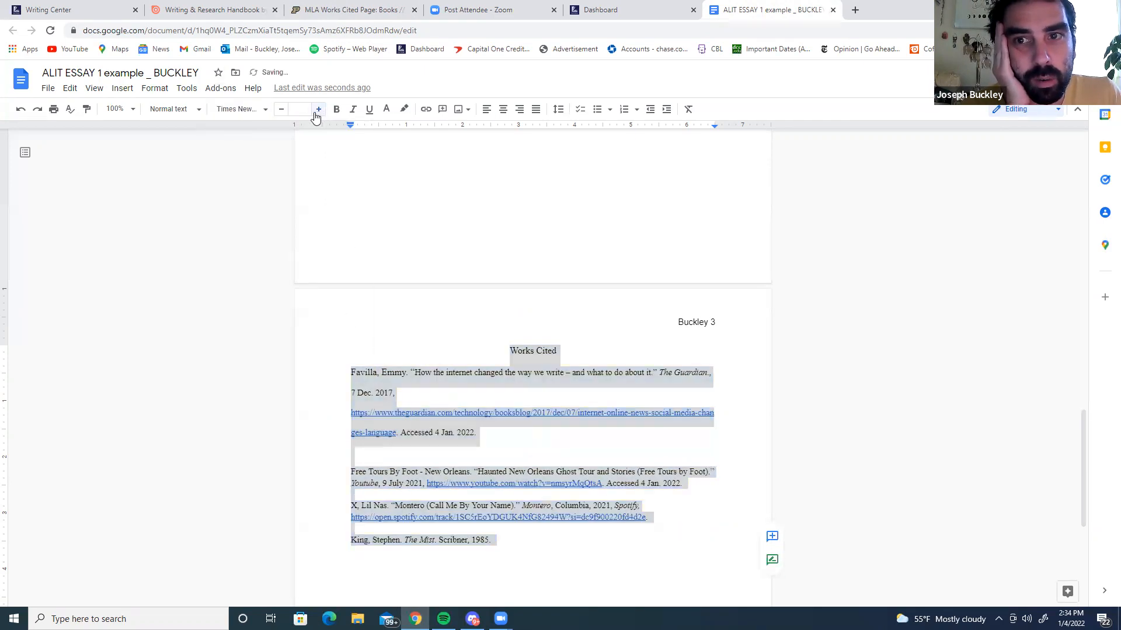
click(300, 110)
click(300, 202)
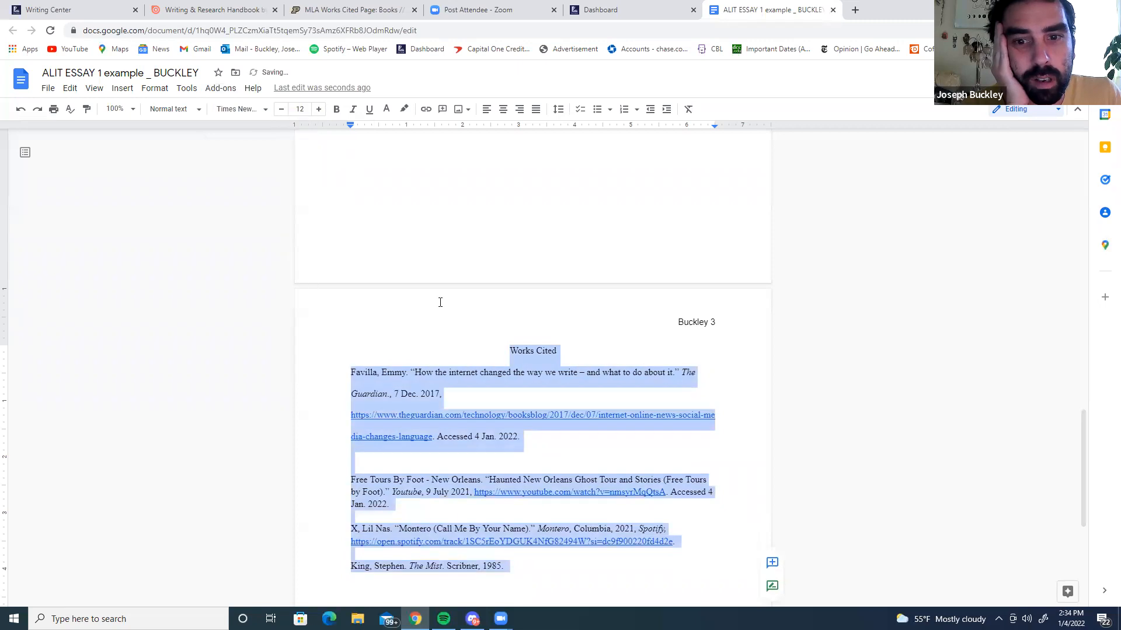
click(559, 580)
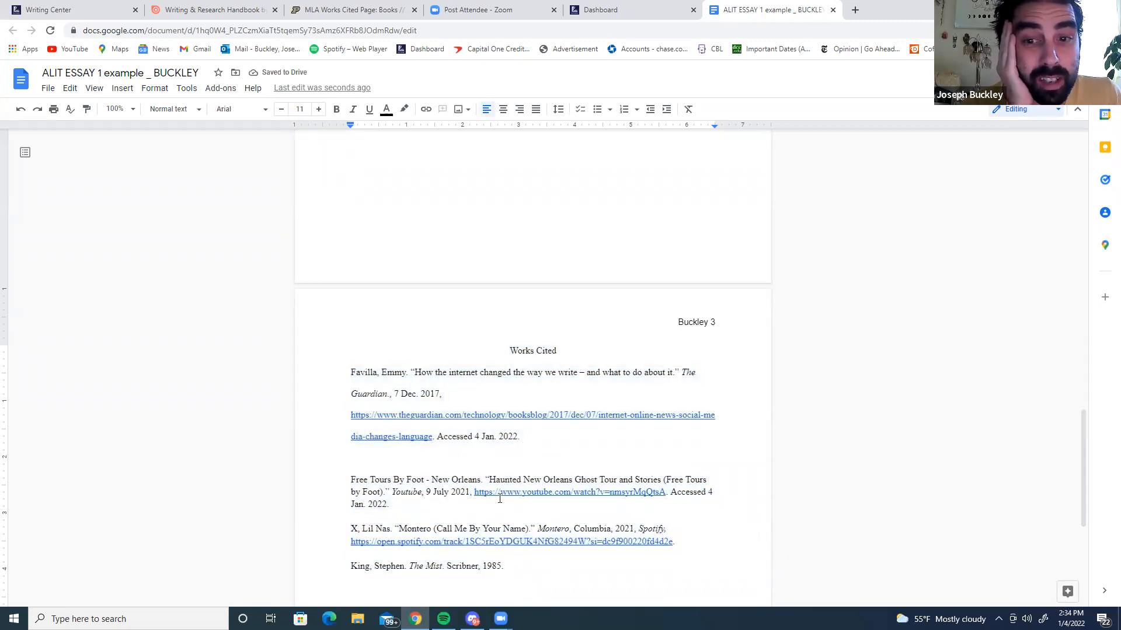
- Move the Stephen King book entry directly above the Lil Nas X entry to put the list in alphabetical order
click(351, 371)
click(349, 479)
double_click(354, 528)
triple_click(352, 565)
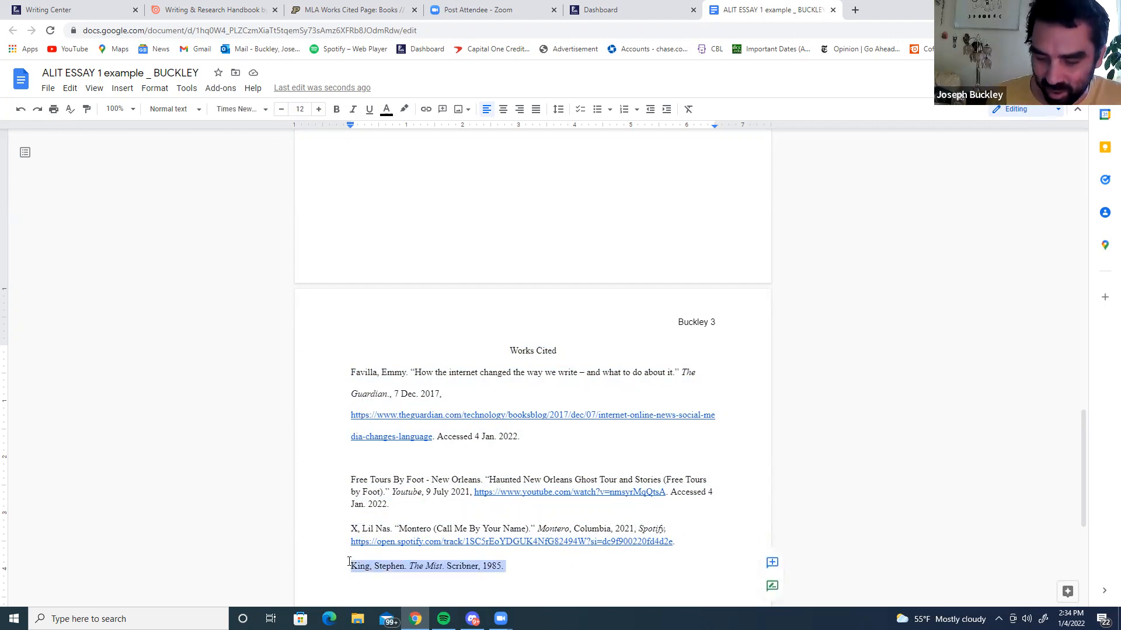
key(BackSpace)
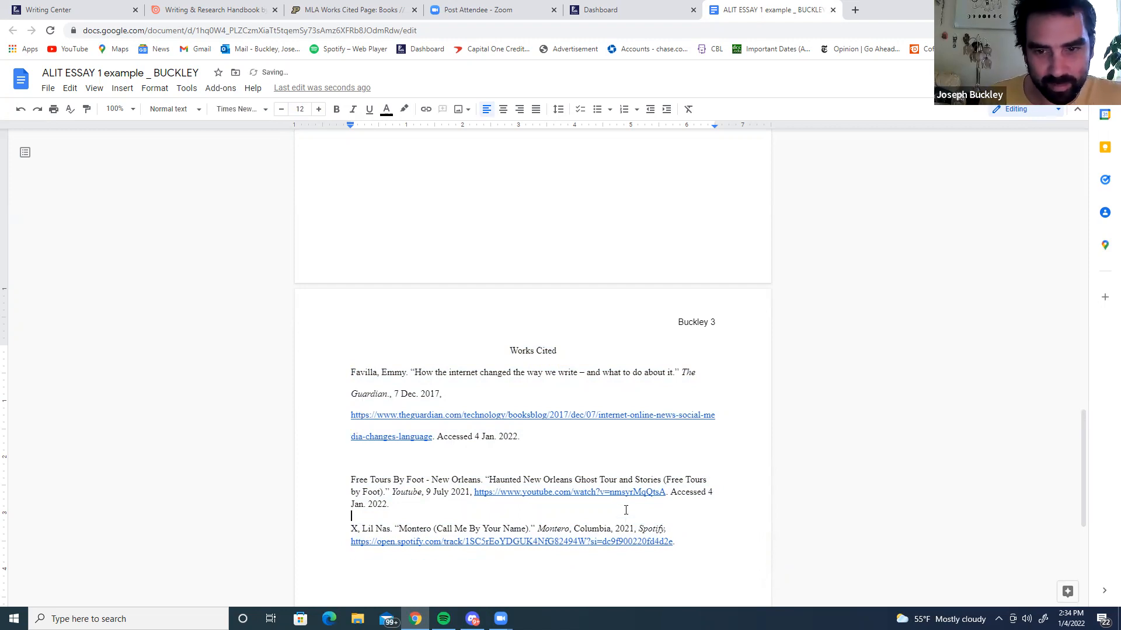
text(King, Stephen. The Mist. Scribner, 1985.)
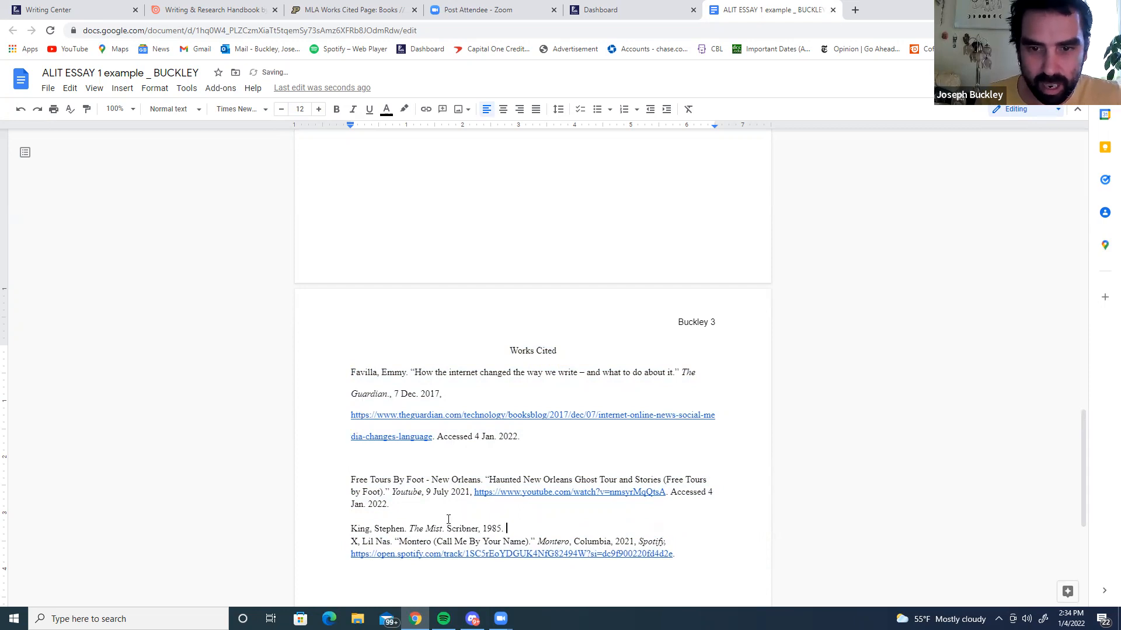
- Remove the blank lines between the Works Cited entries
key(BackSpace)
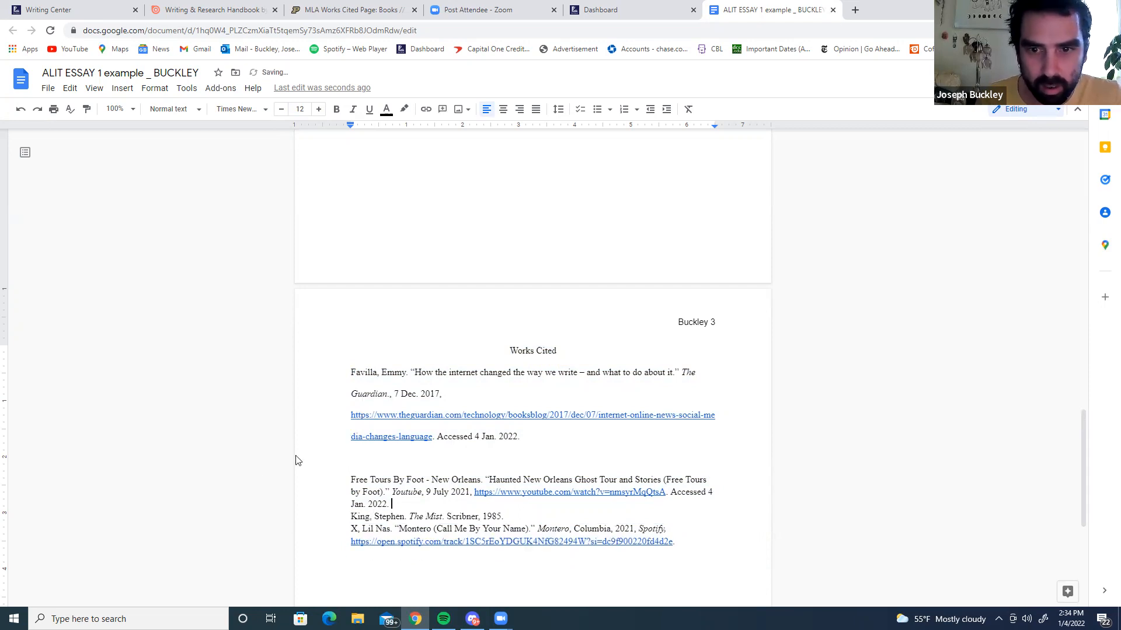
click(357, 467)
key(BackSpace)
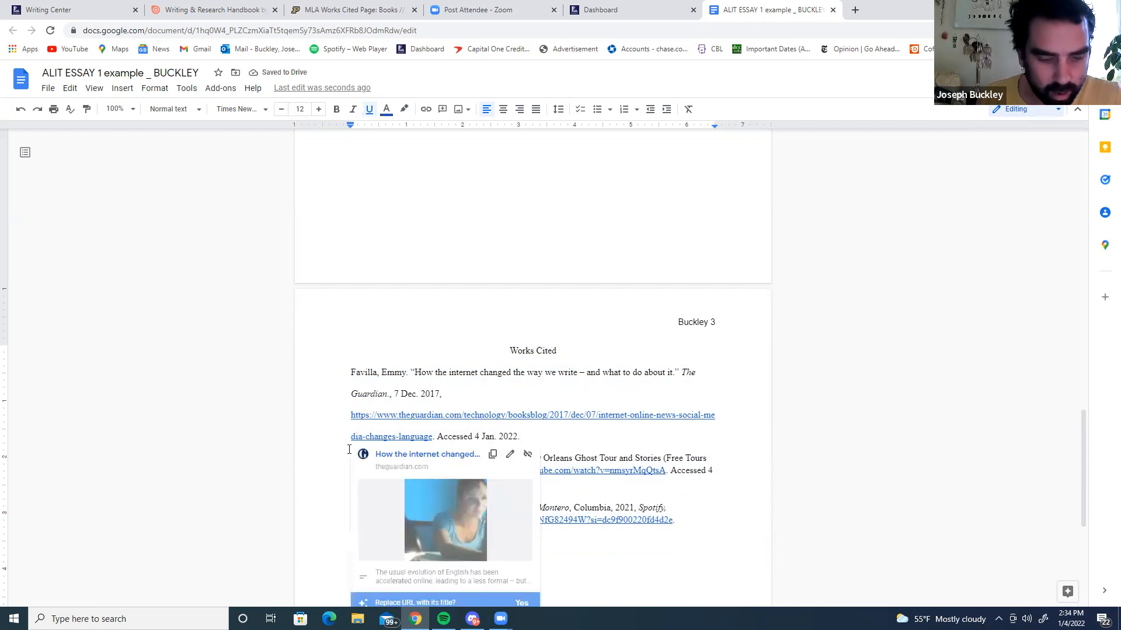
click(325, 509)
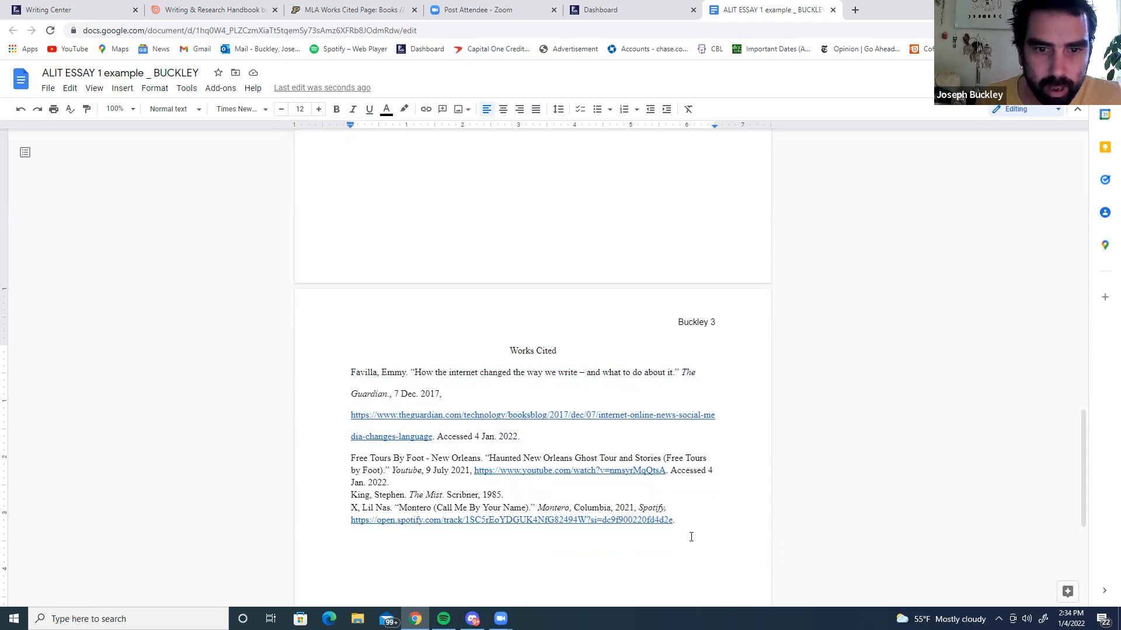
- Apply double line spacing to the Works Cited heading and all entries
drag(677, 526, 350, 363)
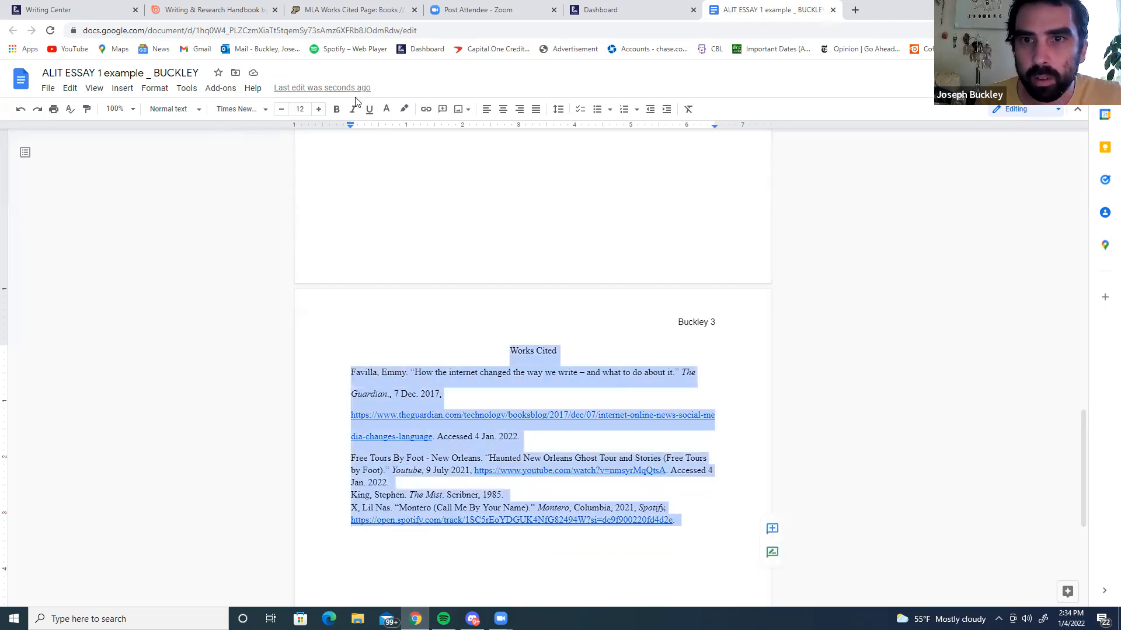
click(157, 88)
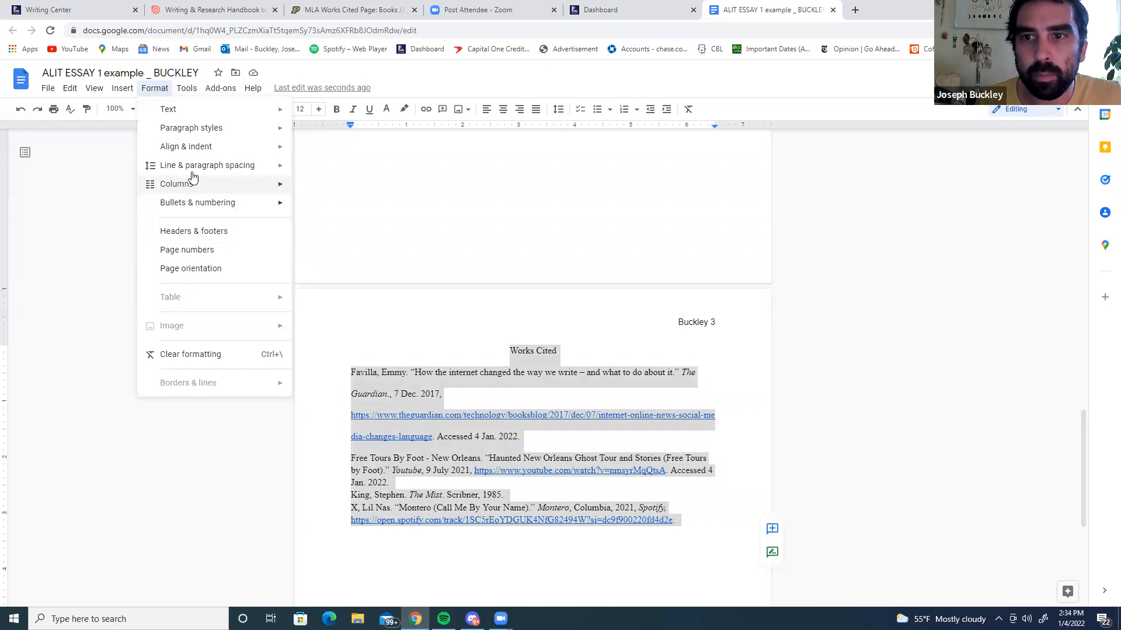
mouse_move(245, 166)
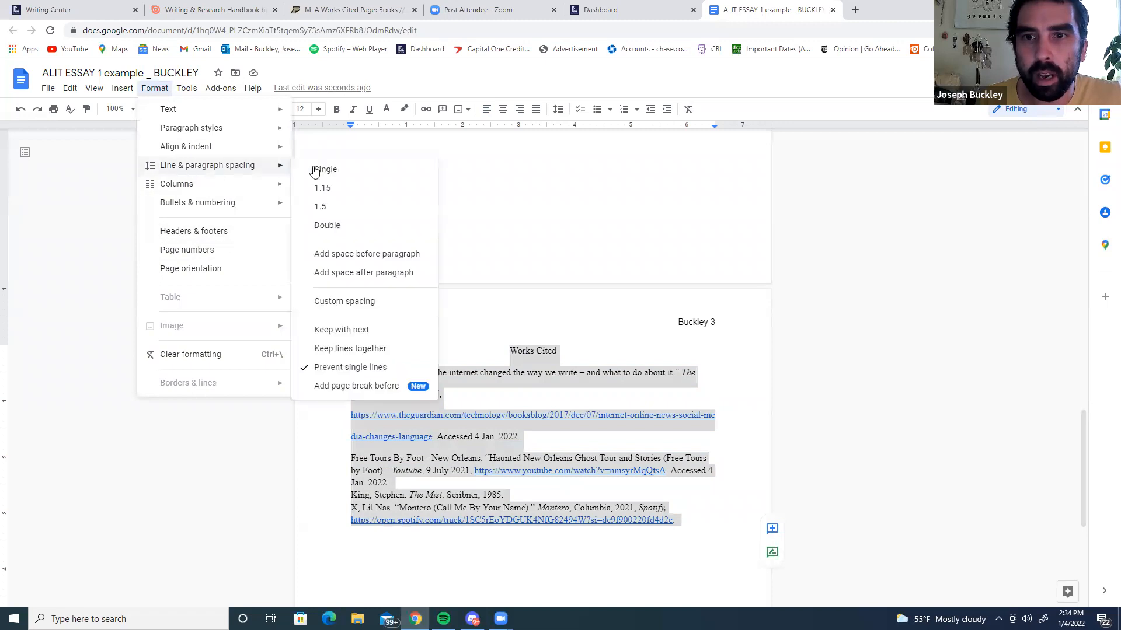
click(338, 225)
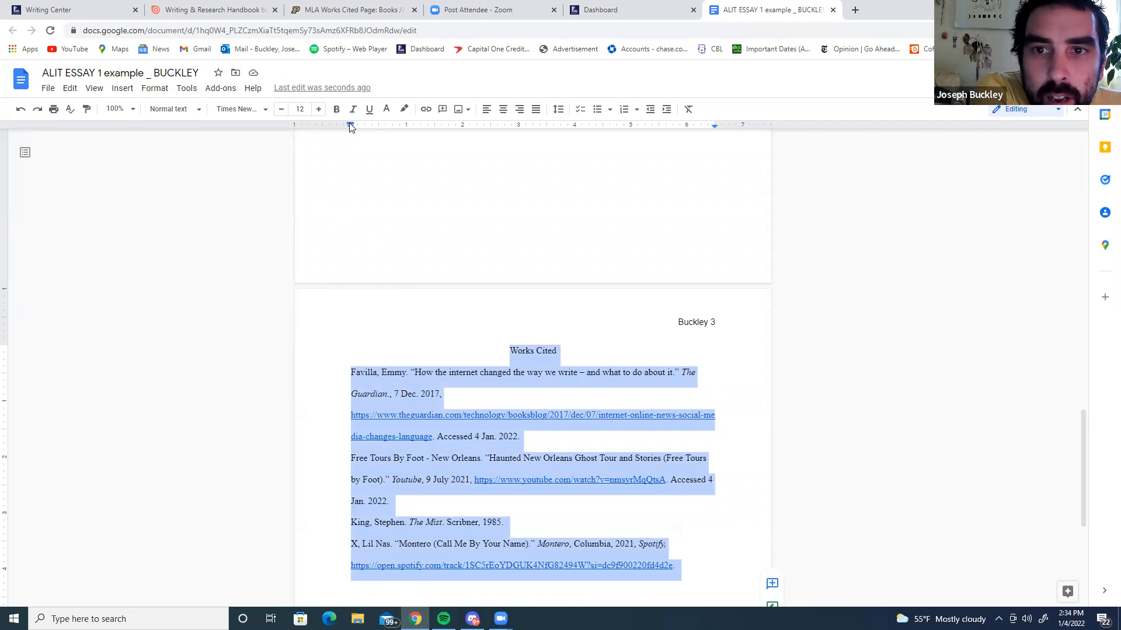
- Give the selected Works Cited entries a 0.5-inch hanging indent, keeping each first line at the margin
mouse_move(350, 127)
mouse_down()
mouse_move(385, 126)
mouse_move(350, 126)
mouse_up()
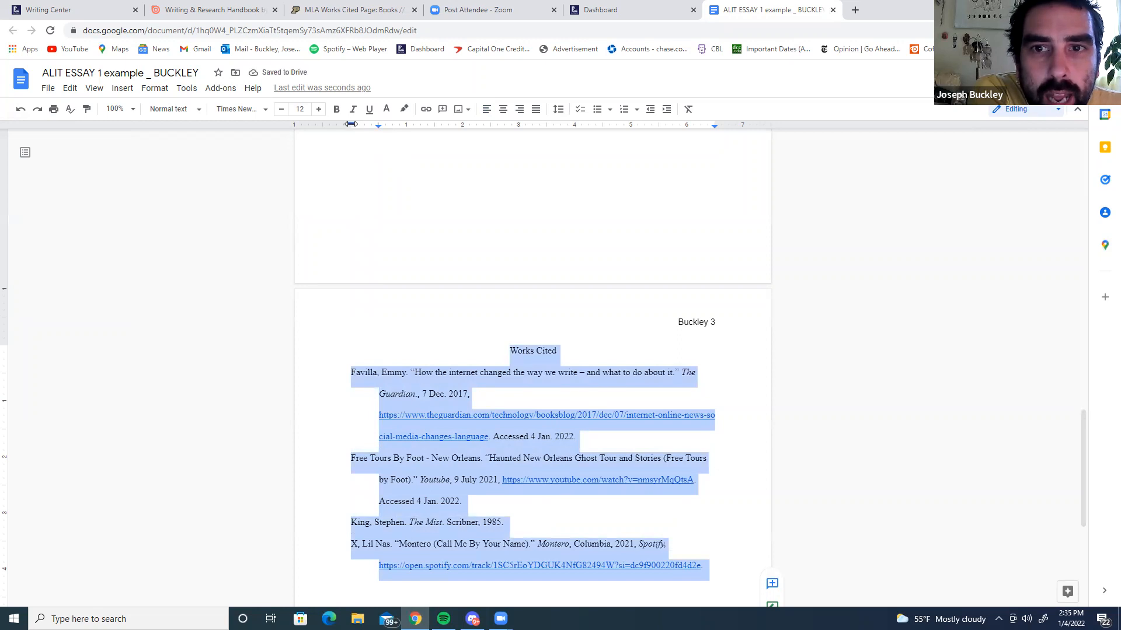
mouse_move(378, 127)
mouse_down()
mouse_move(351, 125)
mouse_move(401, 126)
mouse_move(351, 124)
mouse_up()
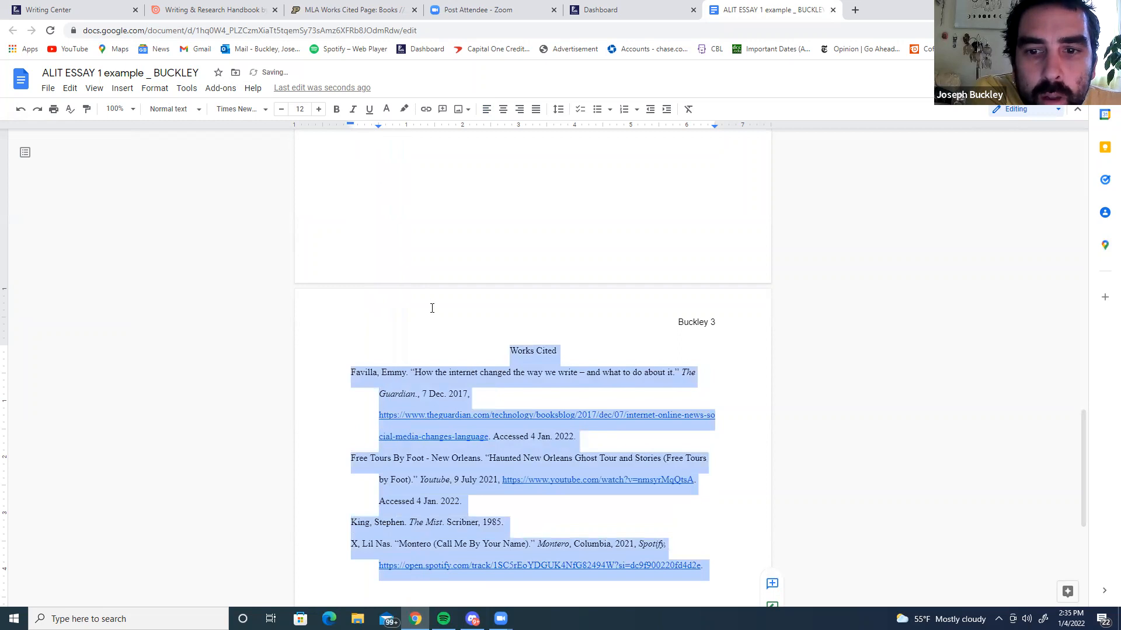
click(510, 351)
- Review the formatted Works Cited page and the essay's first page, and revisit Purdue OWL's book citation page
scroll(613, 397, down, 2)
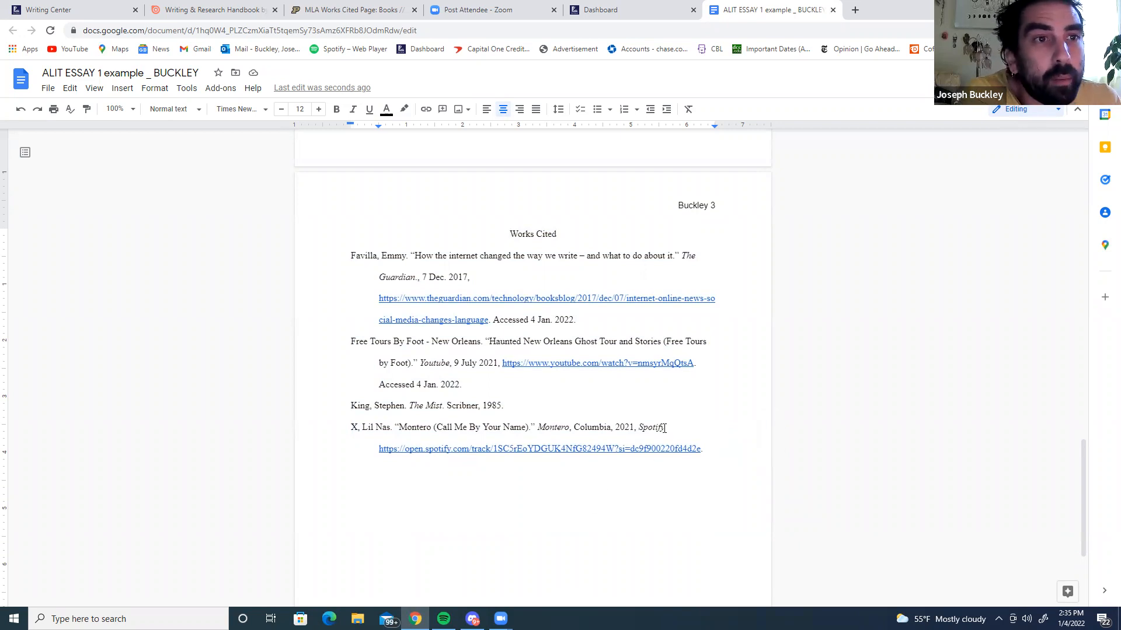
scroll(545, 409, up, 4)
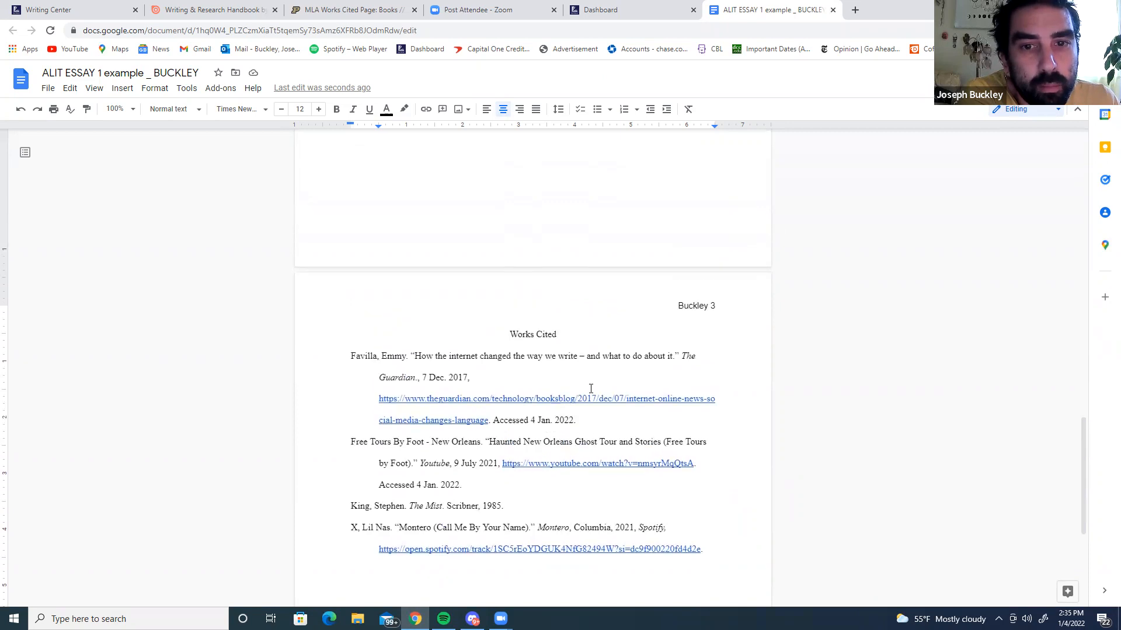
scroll(545, 502, up, 12)
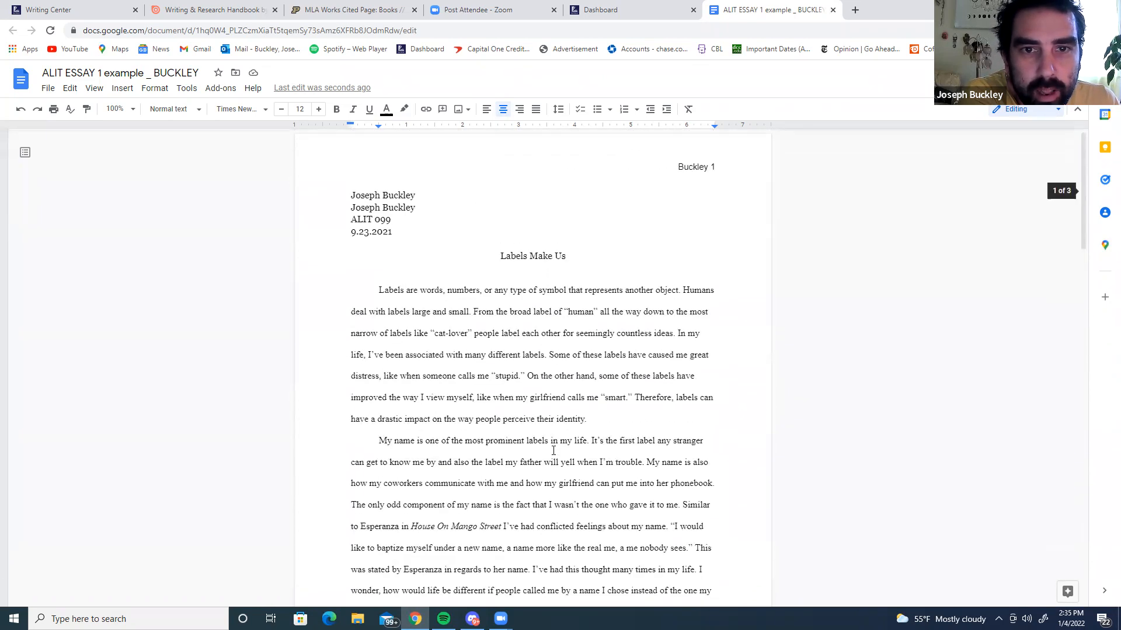
scroll(553, 451, down, 13)
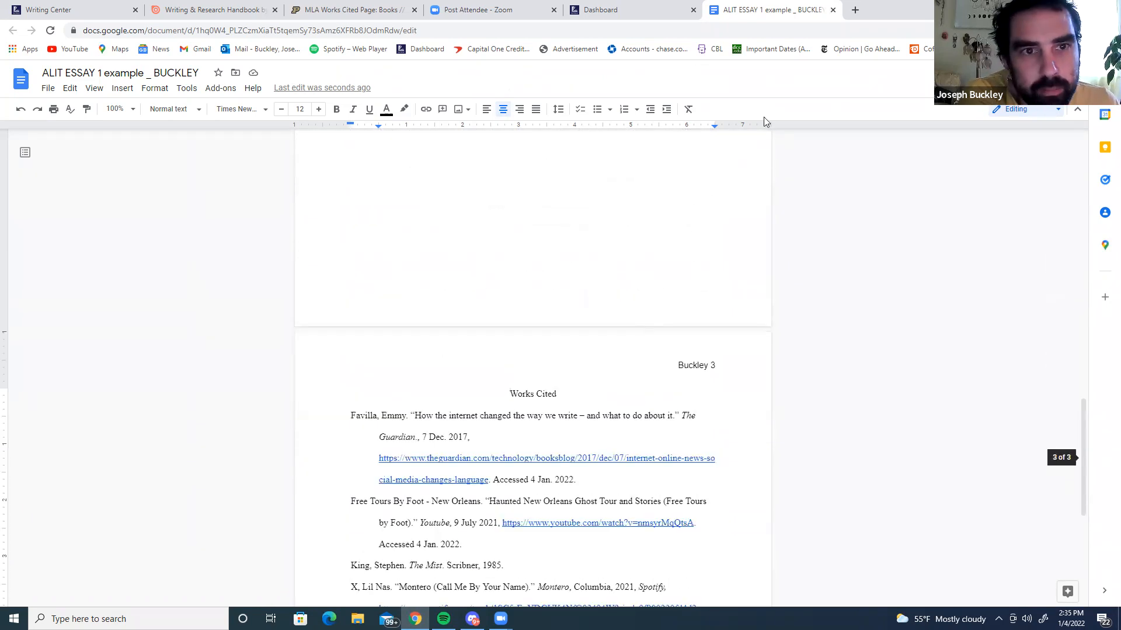
click(401, 10)
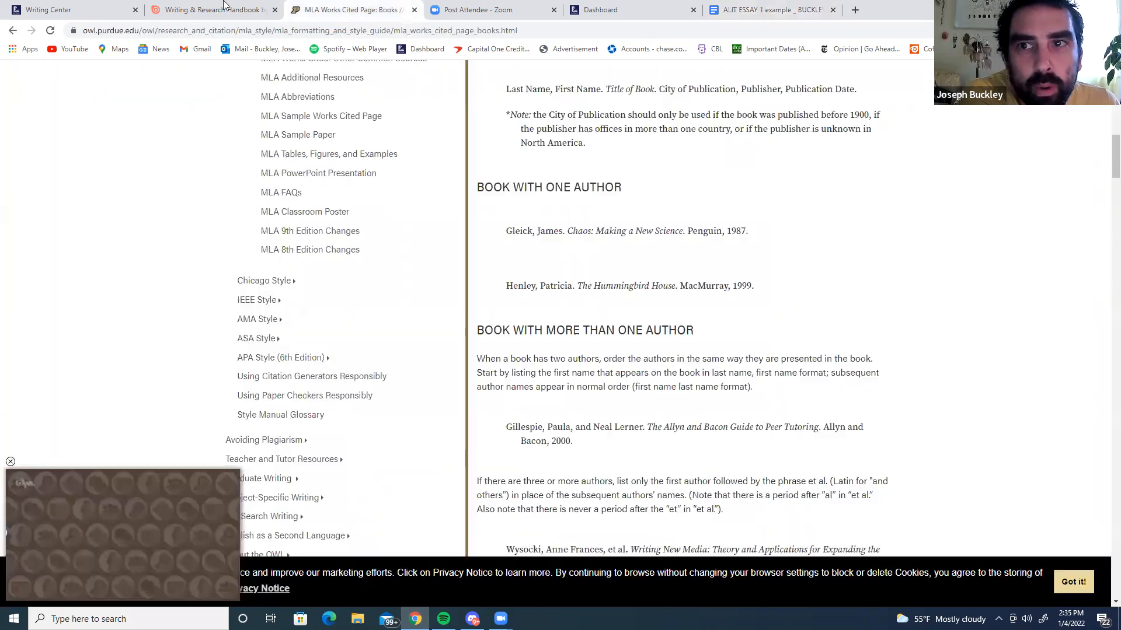
key(ctrl+shift+Tab)
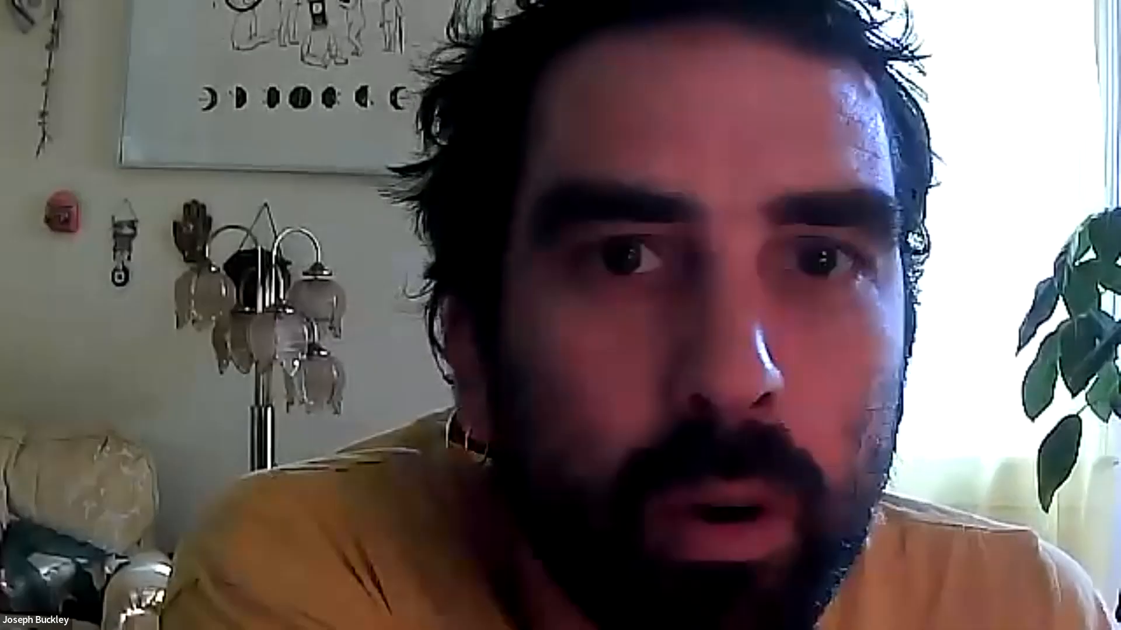